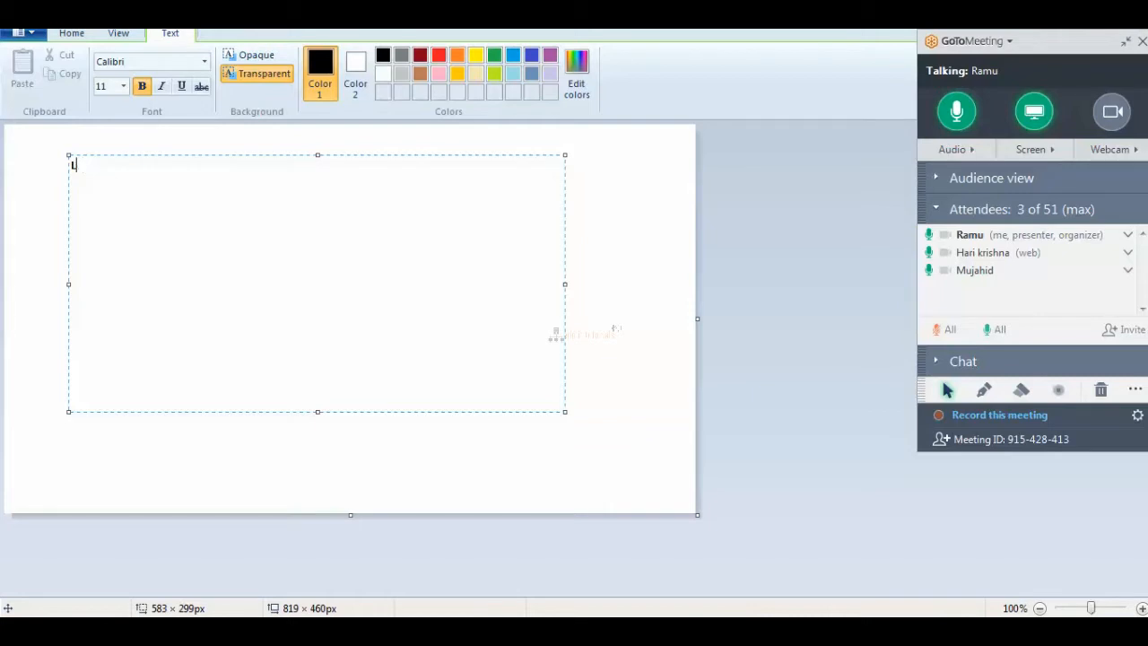
Note that local client copy runs in dialog/front-end mode on DIA WP, cancelled after 120 sec; begin the BTC MODE line.
type("ENT ")
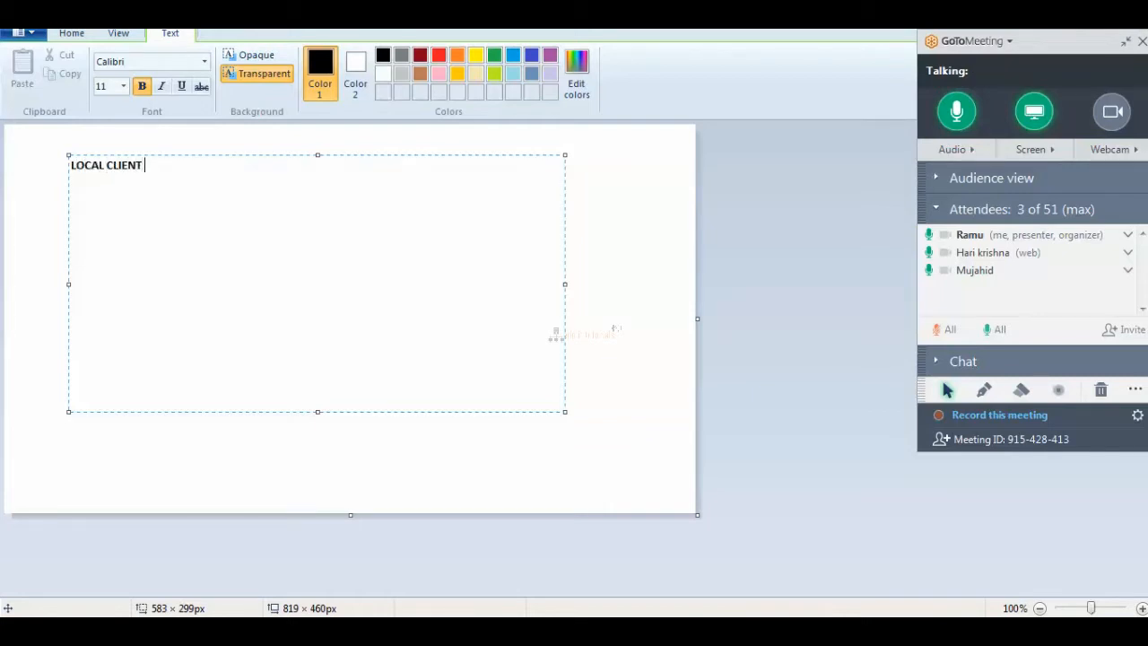
type("COPY ---------> DIALOG")
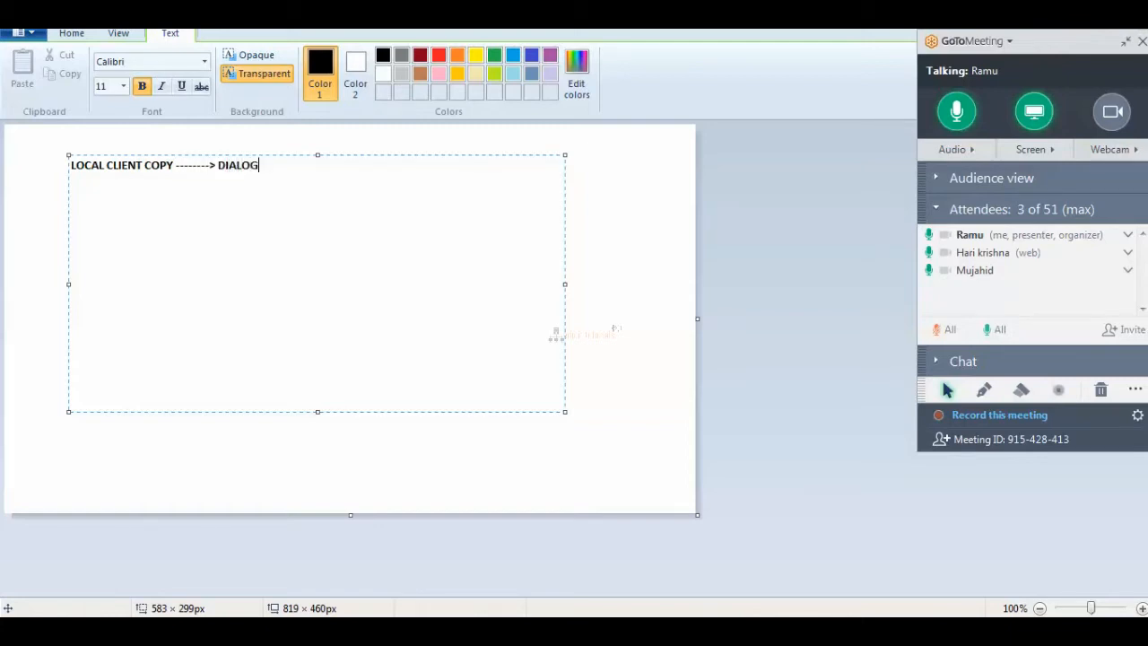
type(" MODE / FRON END MODE ----->")
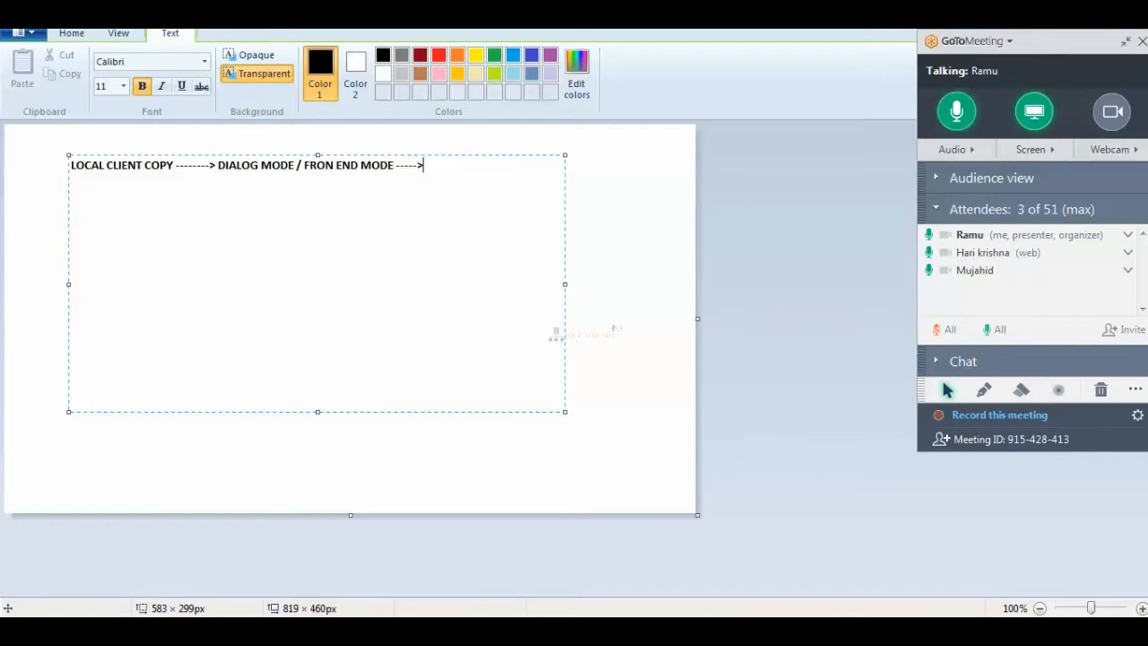
type(" DIA WP")
key("Return")
type("120 ")
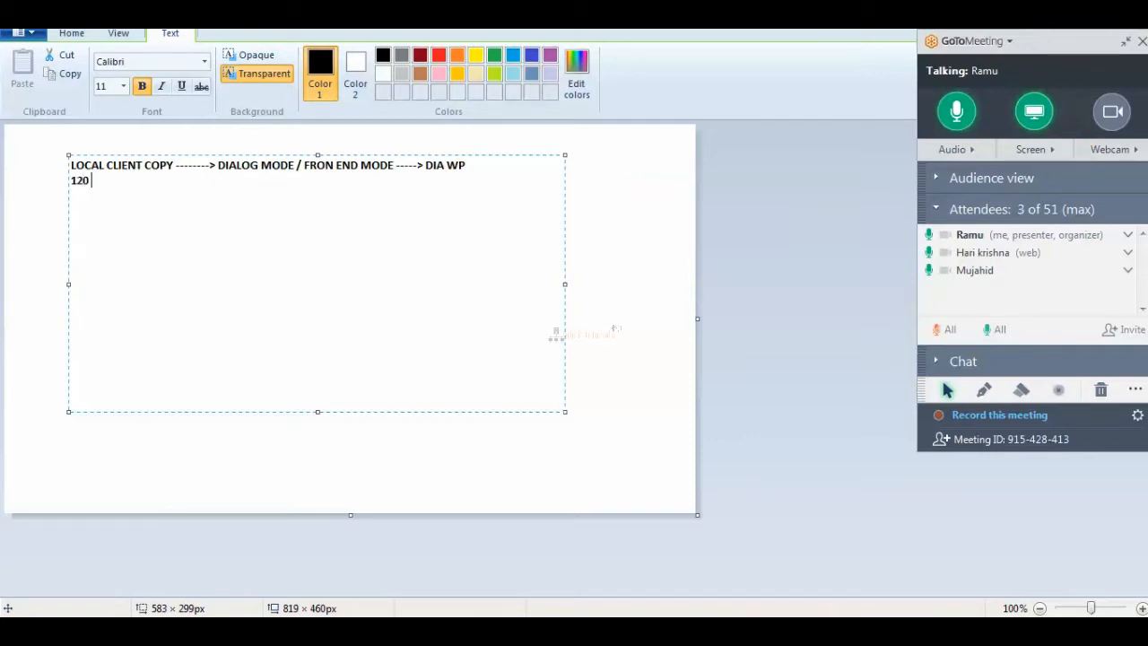
type("SEC ---------> LOCAL CL")
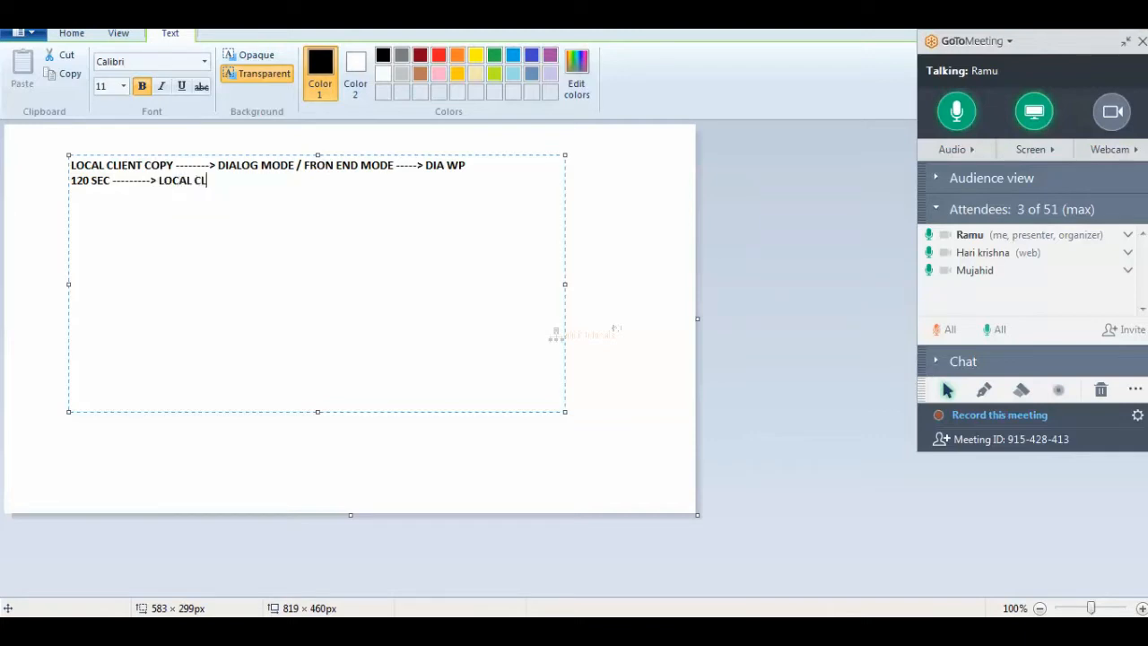
type("IENT COPY WILL BE TERMINATED....................--> CANCELED.")
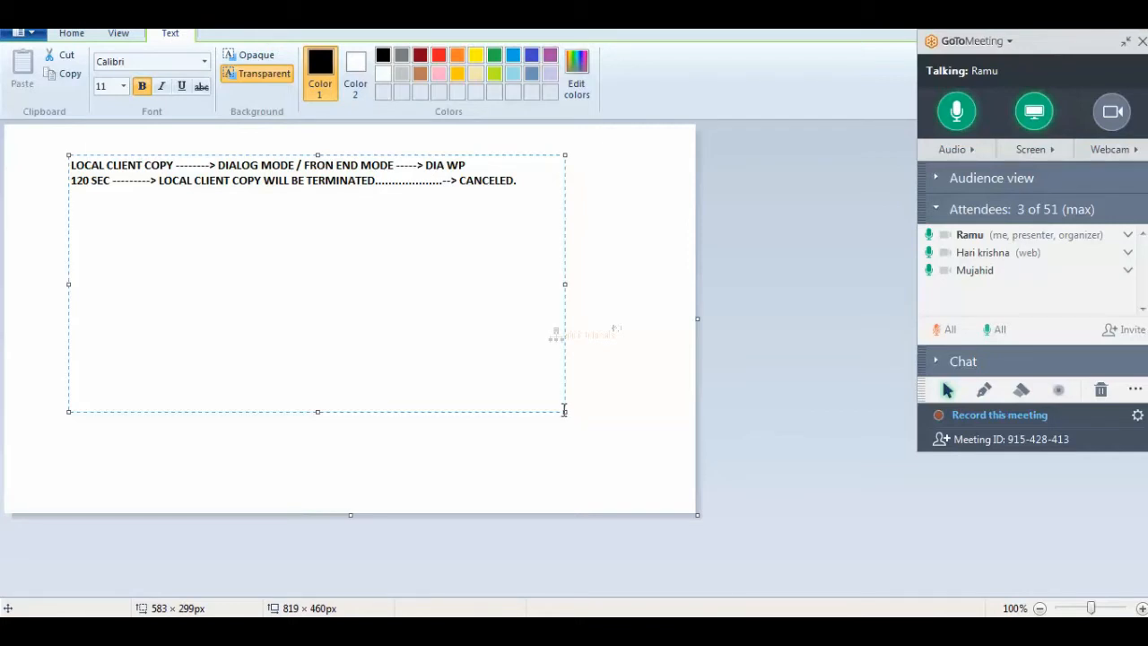
type("BTC MODE -------------> ")
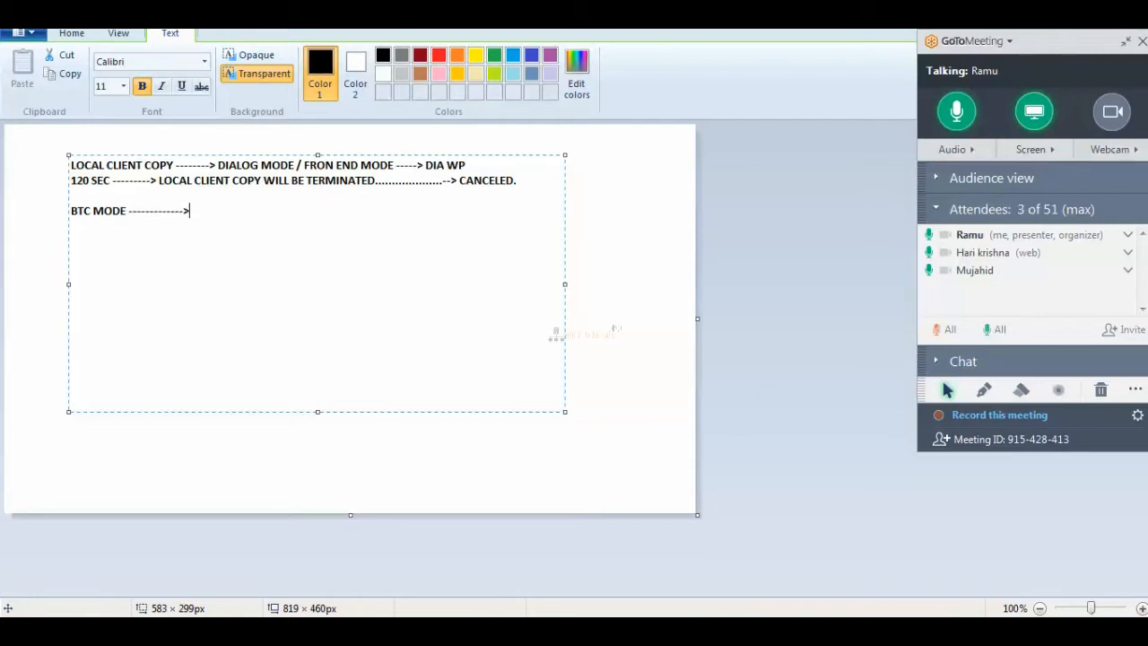
type("IMMEDIATLY --->")
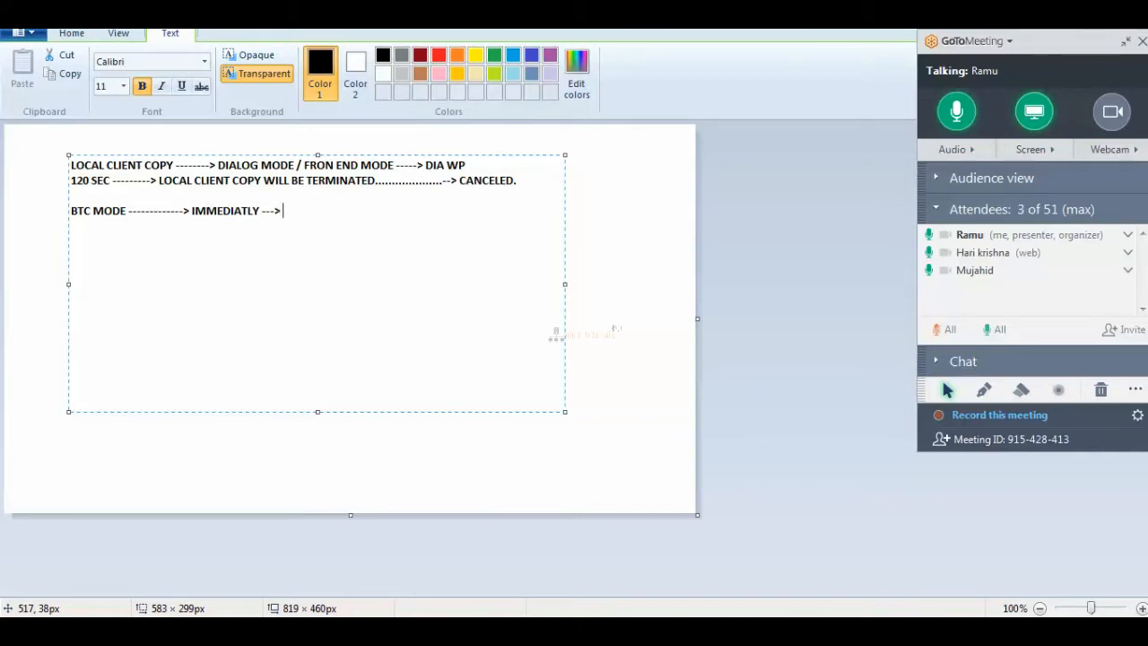
Continue the IMMEDIATLY path: DIA WP ---> BTC WP ---> RUN, fixing typos.
type("DIA WP ---> BTC W")
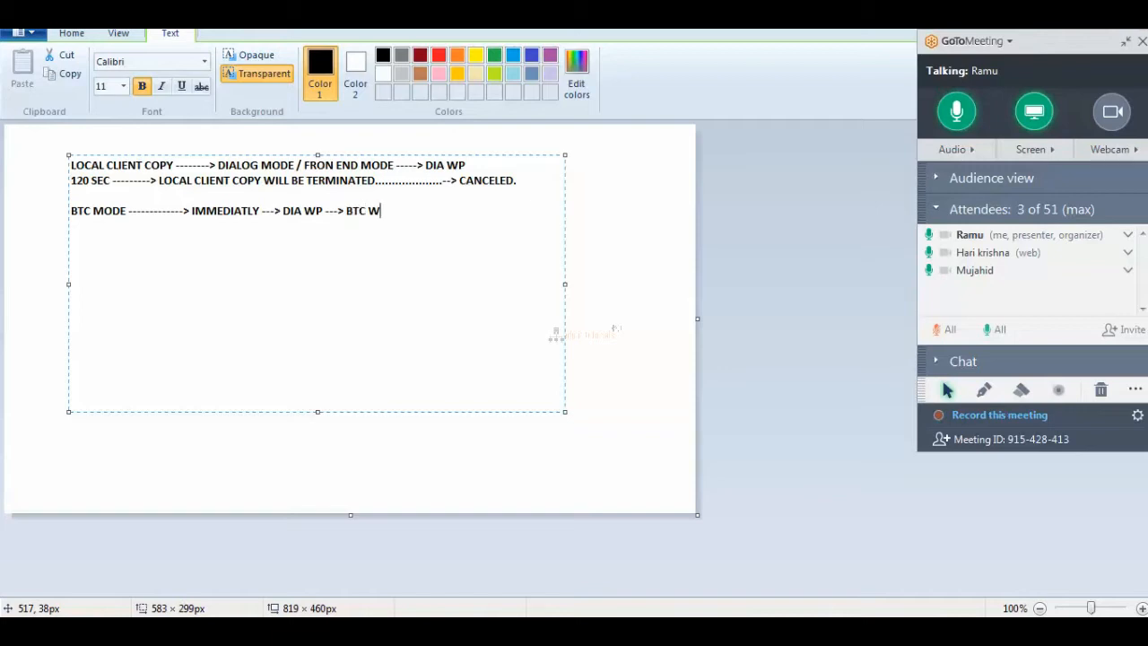
type("P0")
key("BackSpace")
type("---> RUN")
key("Return")
Add the line SCHEDULE ---> RELEASED STATE ---> TIME OCCUR ---> BTC WP.
type("SCHEDULE------->")
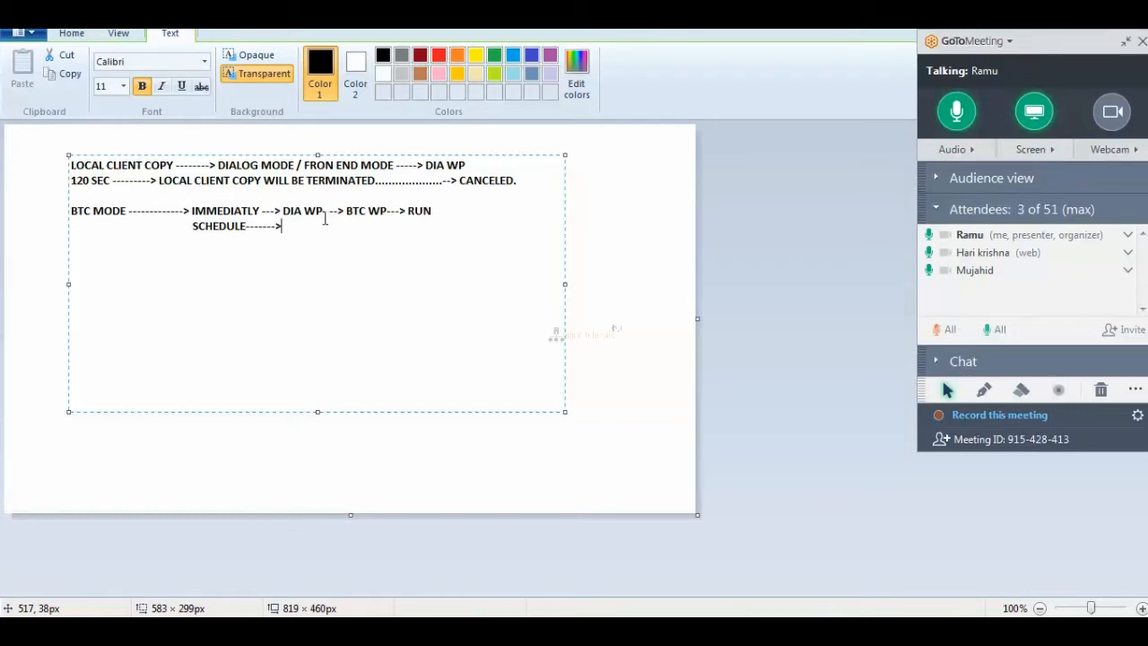
type("RELEASED ST")
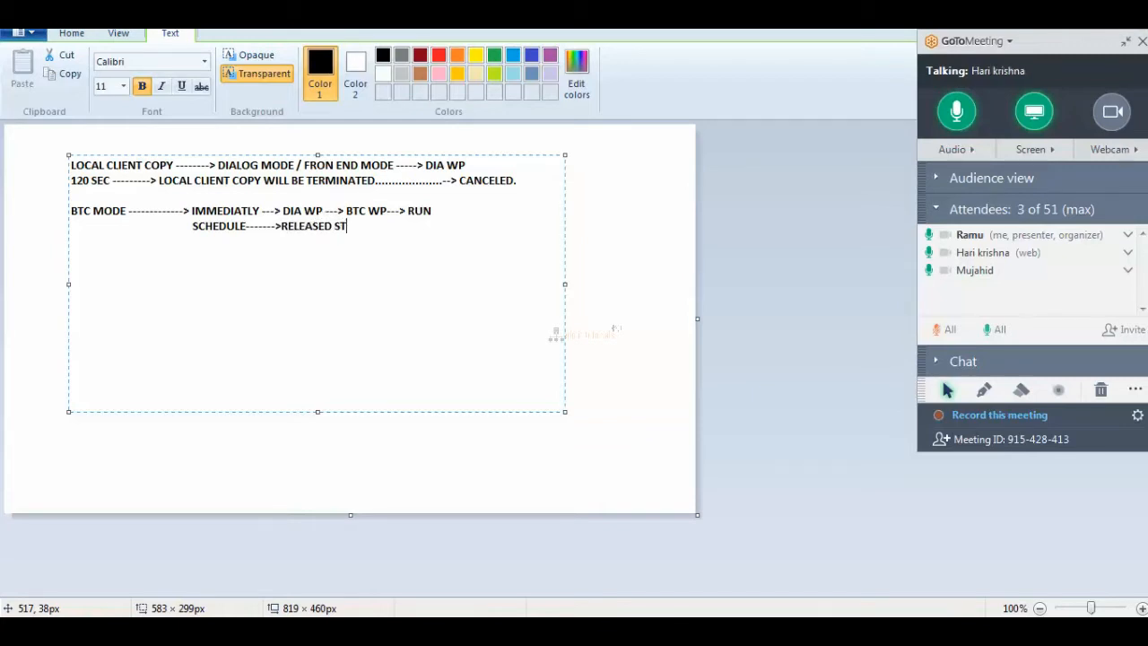
type("ATE ---->TIME OCCUR-")
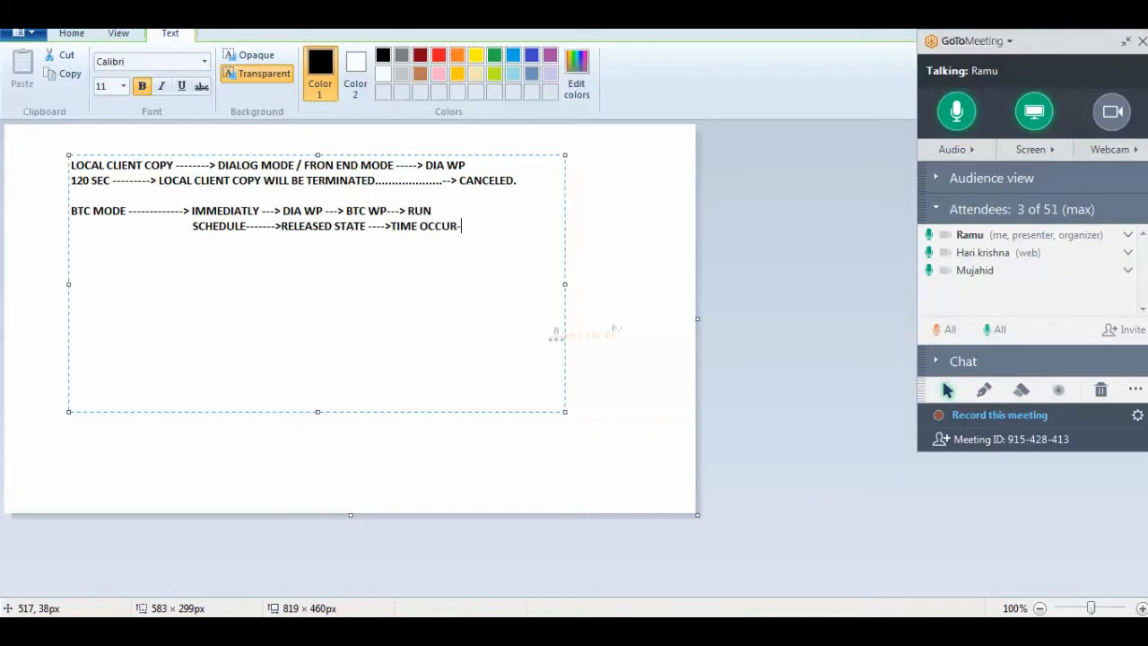
type("-->BTC")
type("WP")
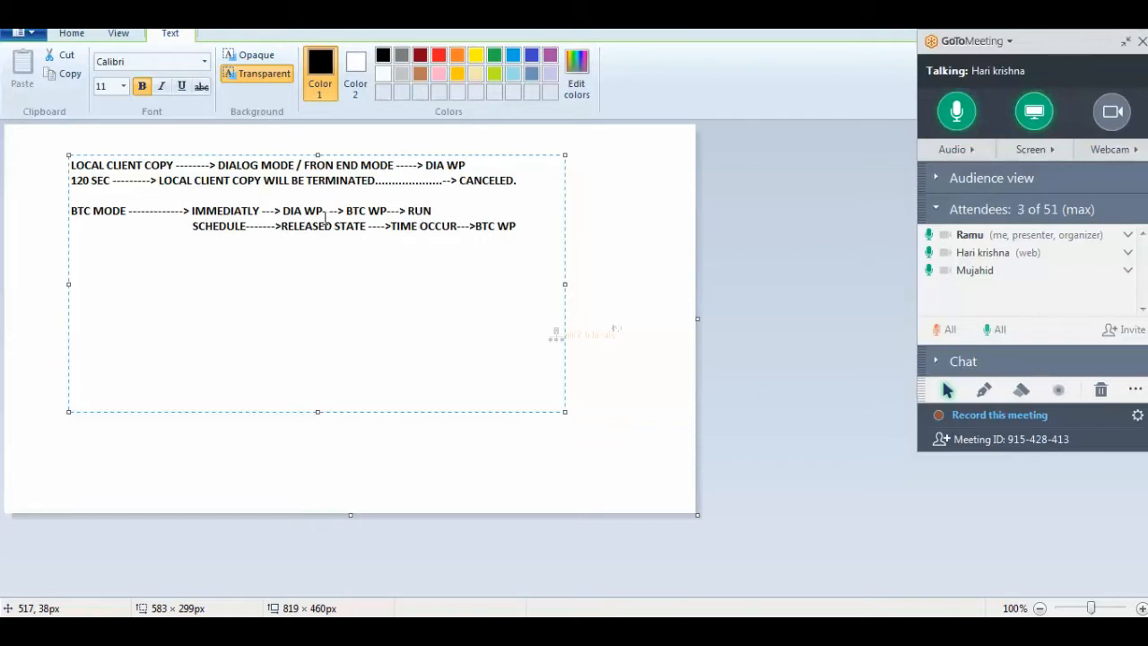
key("Return")
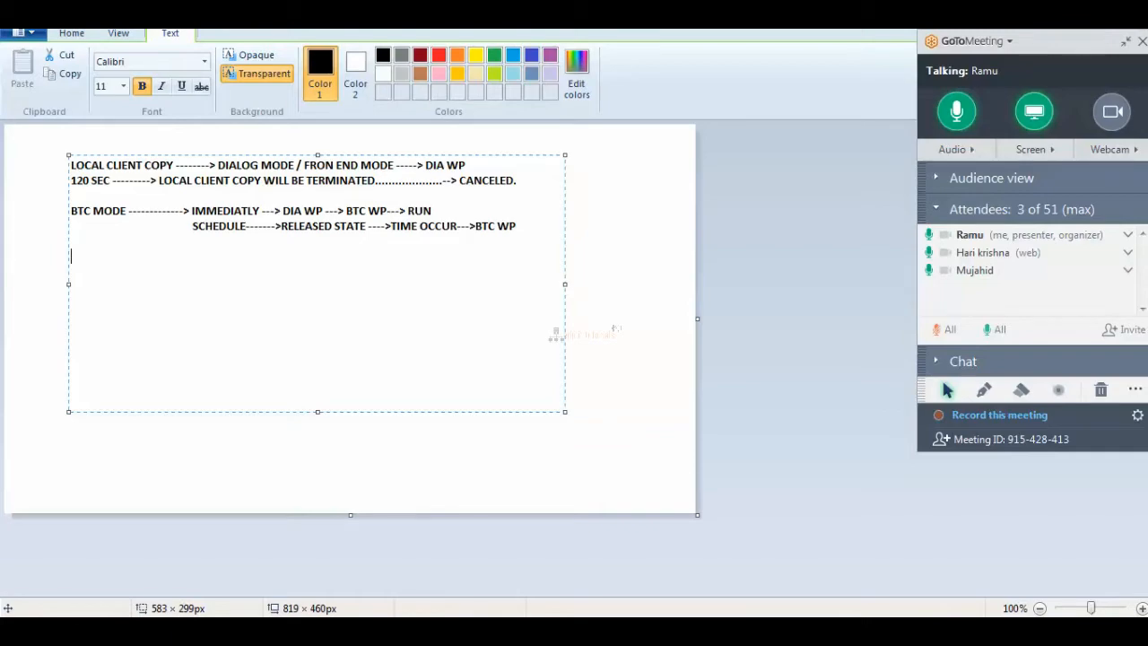
mouse_move(337, 631)
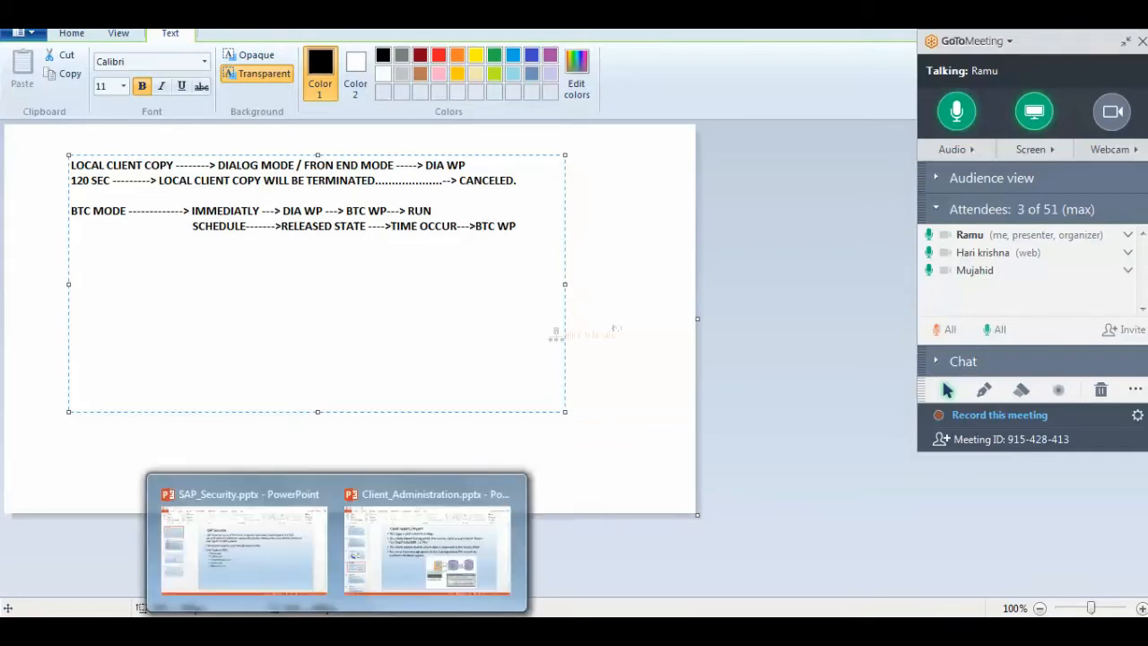
Review slide 11 of Client_Administration, Local client copy (SCCL), then return to the Paint notes.
left_click(401, 542)
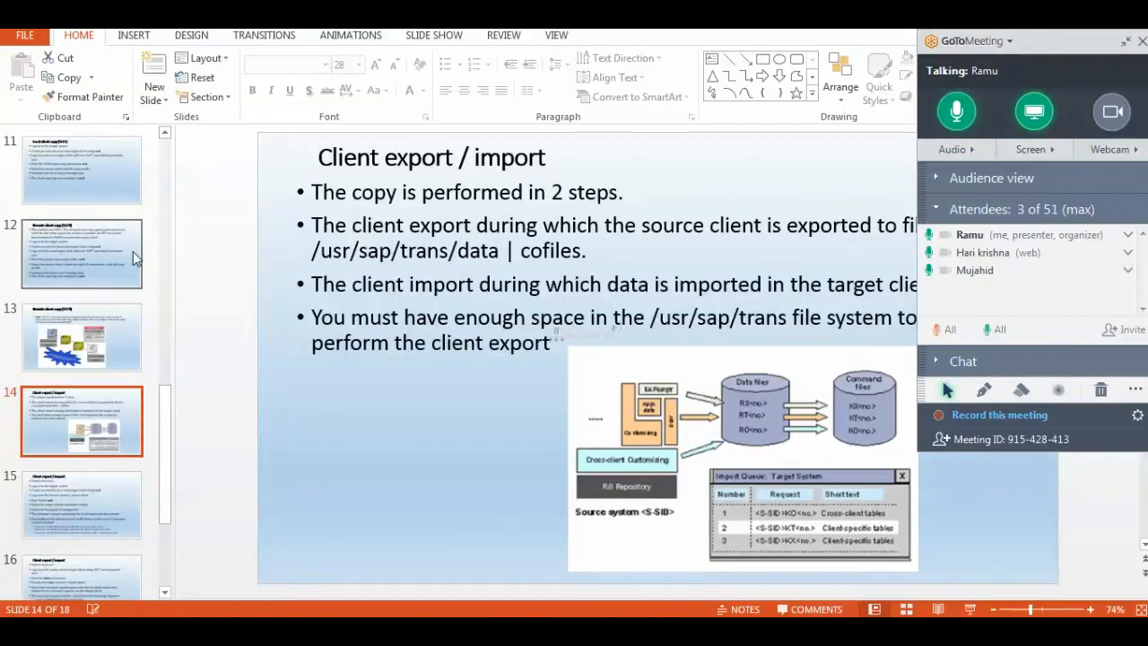
left_click(97, 259)
key("Up")
key("Up")
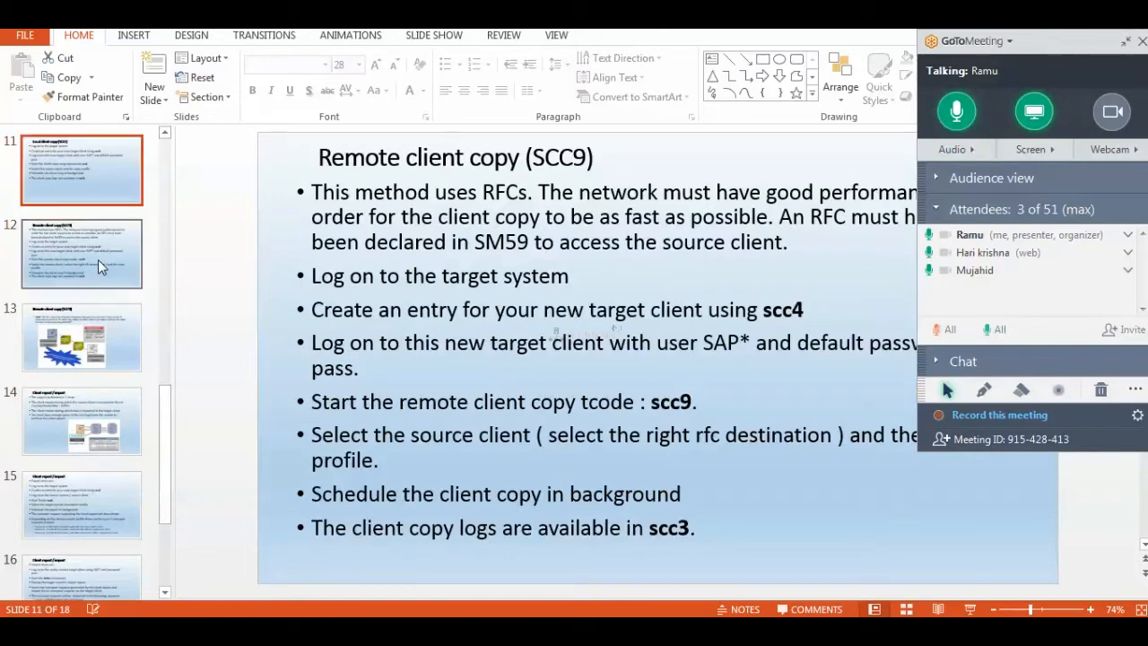
key("Down")
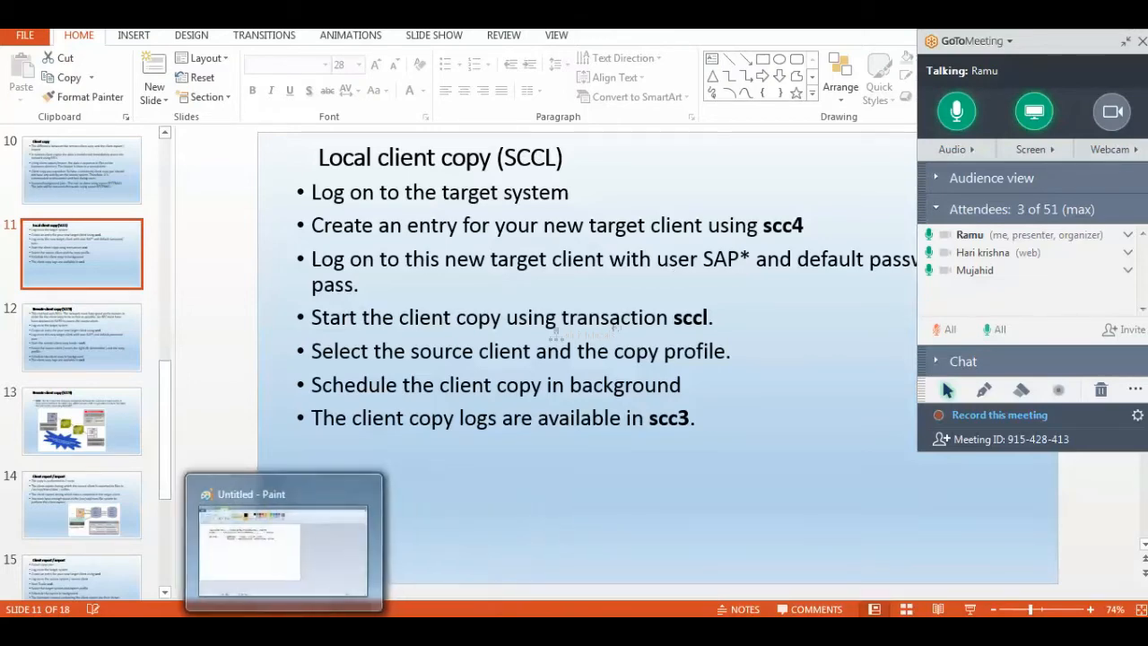
left_click(281, 630)
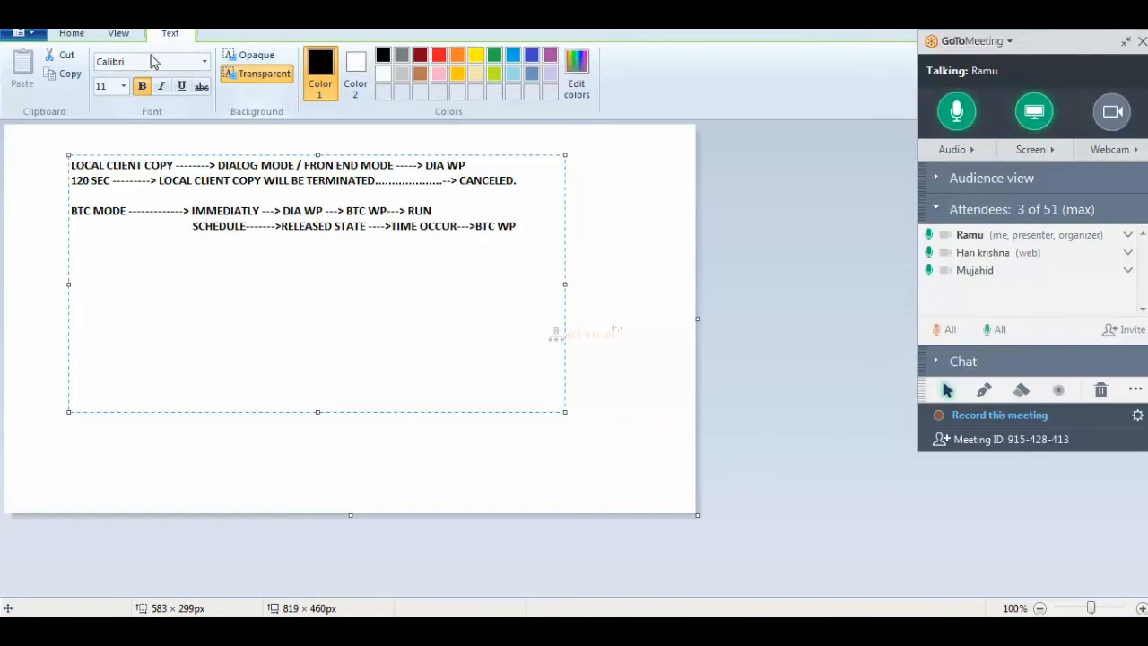
Draw a rectangle below the notes with short lines inside it.
left_click(72, 35)
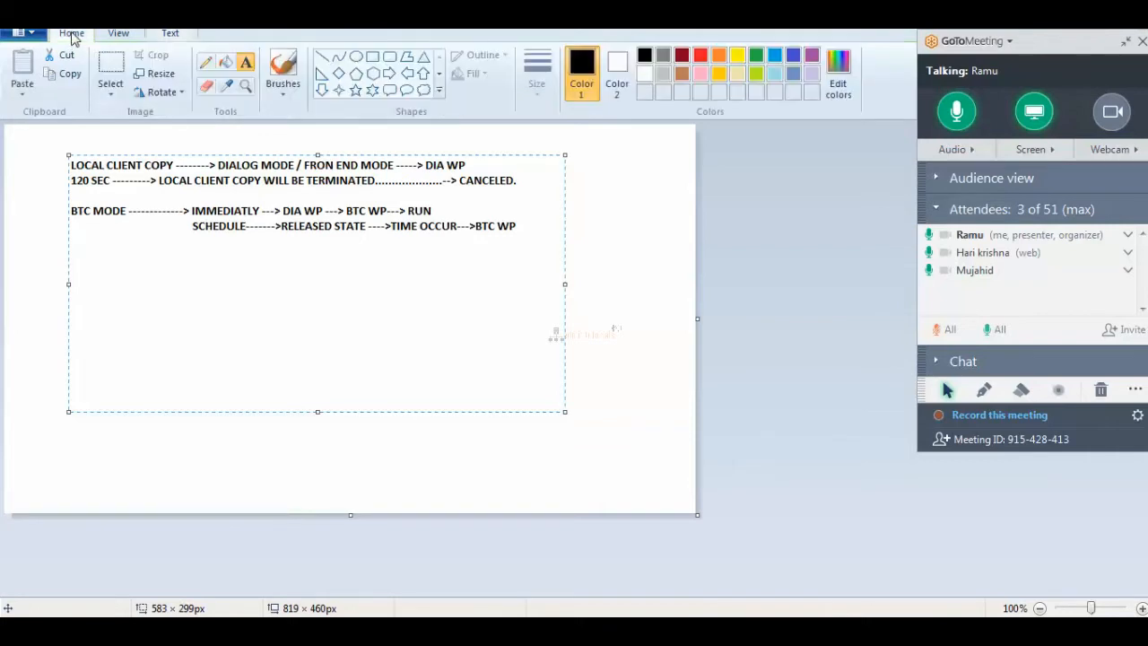
left_click(372, 58)
mouse_move(67, 269)
left_mouse_down()
mouse_move(167, 347)
mouse_move(189, 405)
left_mouse_up()
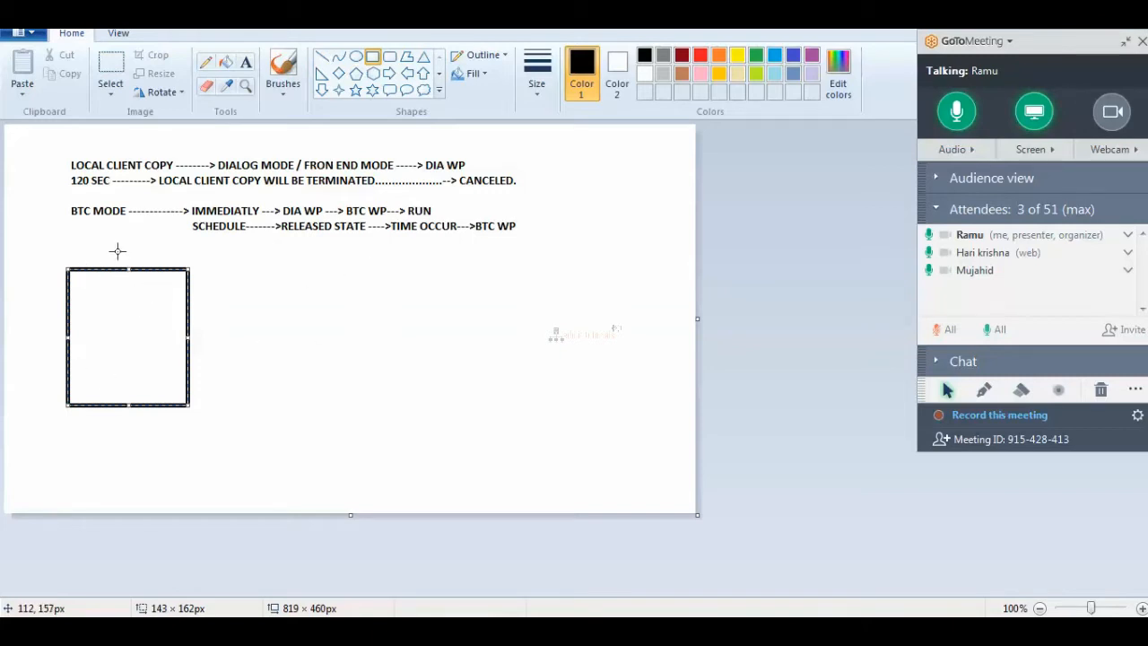
left_click(321, 56)
mouse_move(77, 297)
left_mouse_down()
mouse_move(128, 297)
mouse_move(128, 317)
left_mouse_up()
mouse_move(81, 346)
left_mouse_down()
mouse_move(131, 346)
mouse_move(143, 372)
left_mouse_up()
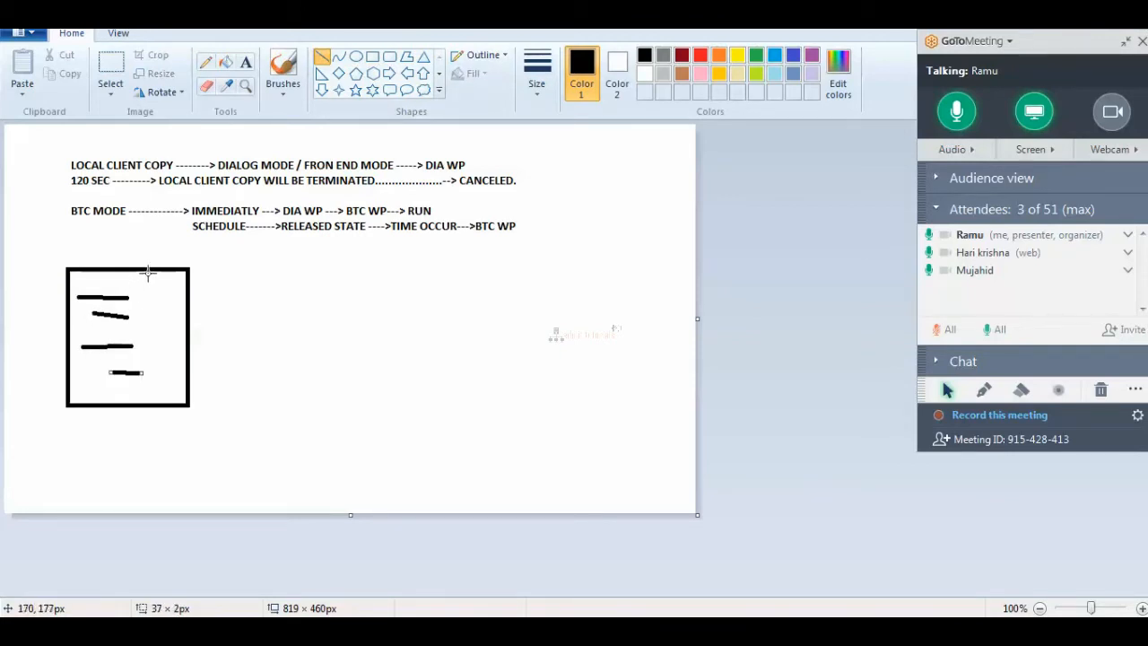
Add a small pentagon at the rectangle's top and undo a stray diagonal line.
left_click(356, 74)
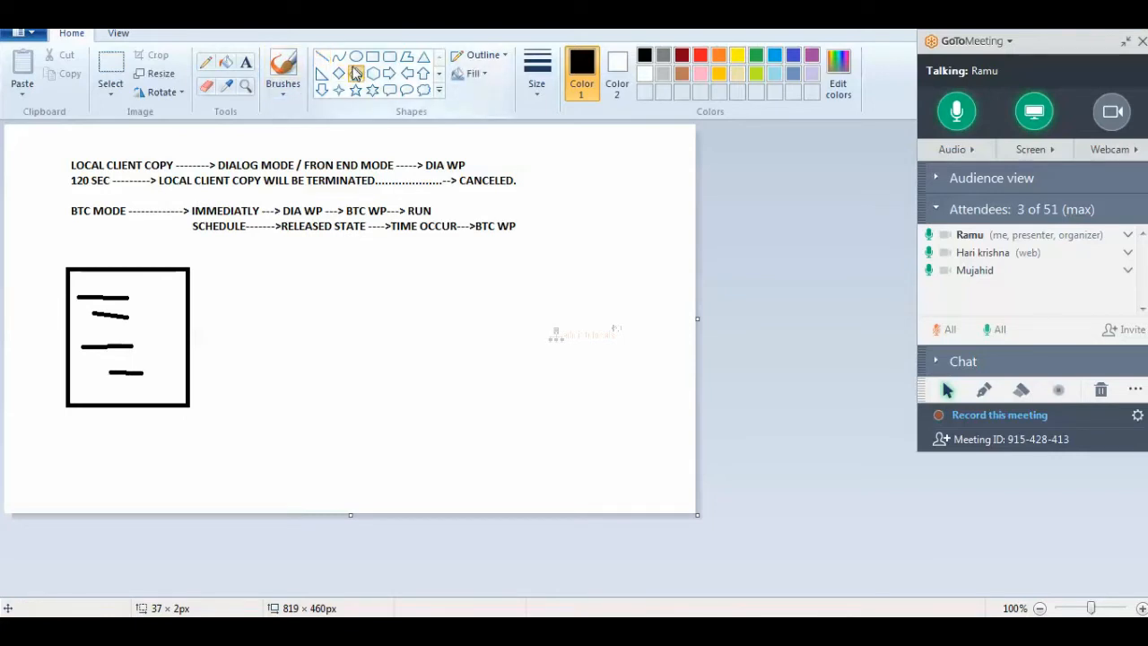
left_click_drag(77, 272, 107, 286)
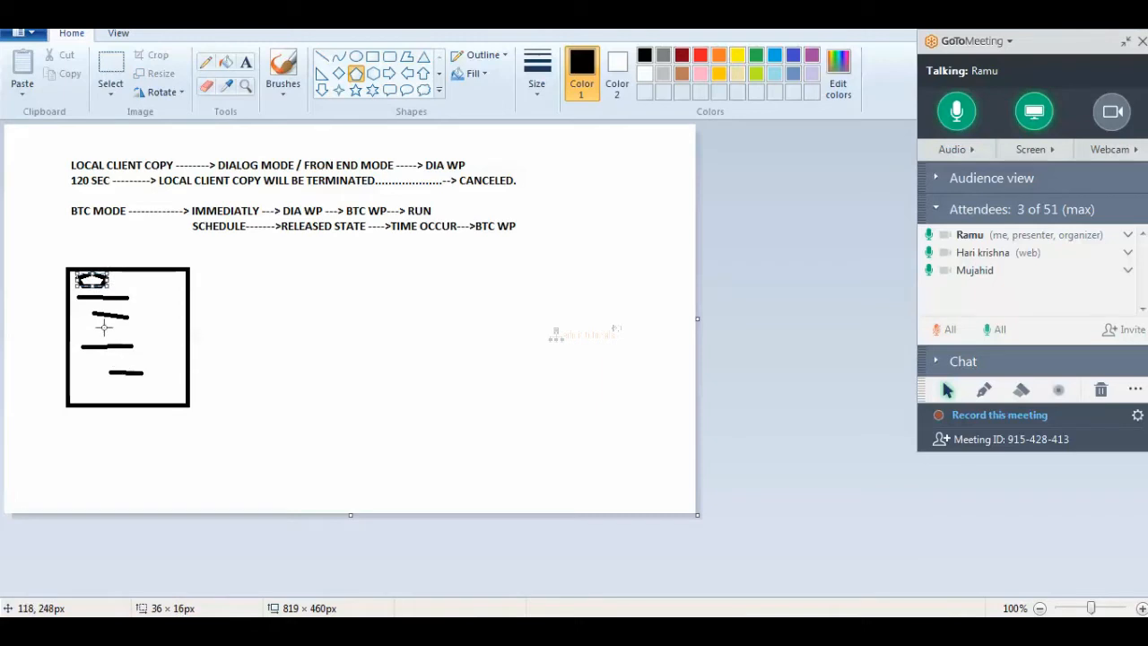
left_click(321, 57)
mouse_move(206, 271)
left_mouse_down()
mouse_move(248, 439)
mouse_move(257, 328)
left_mouse_up()
key("ctrl+z")
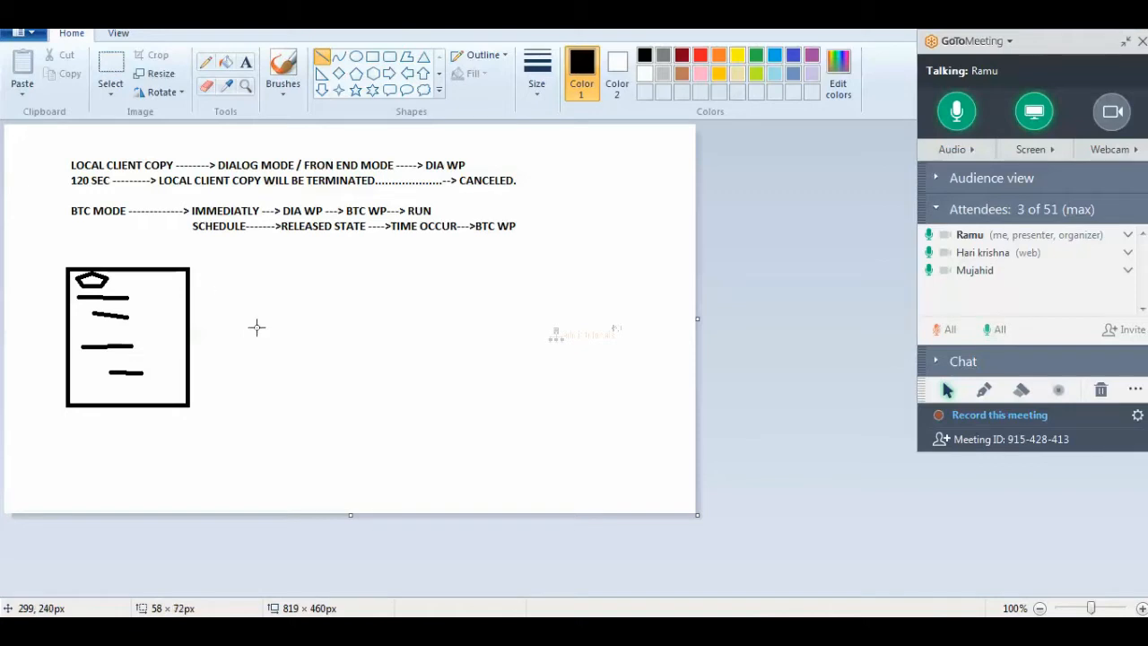
left_click(375, 57)
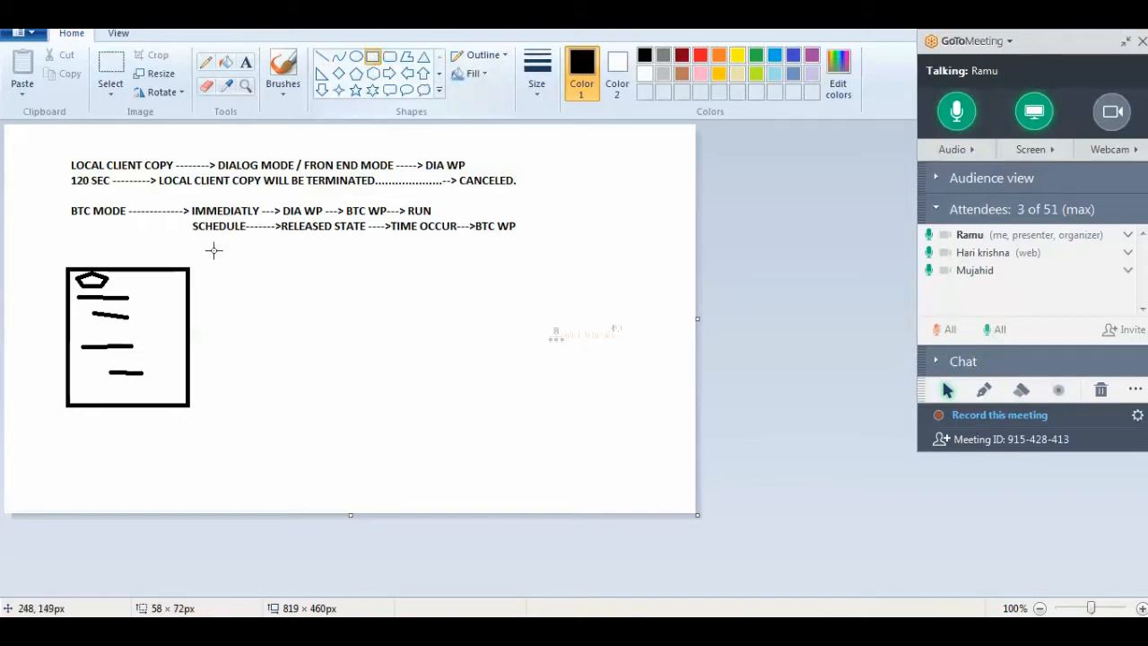
Draw an empty rectangle of similar size to the right of the first sketch.
mouse_move(215, 271)
left_mouse_down()
mouse_move(279, 382)
mouse_move(318, 390)
left_mouse_up()
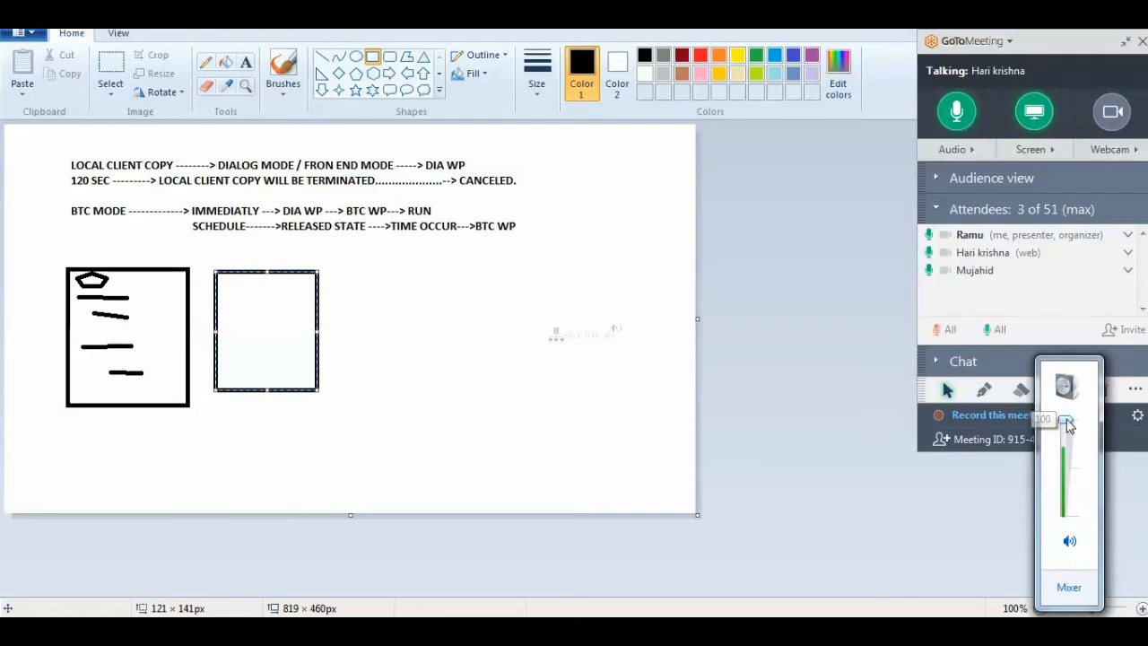
left_click(514, 340)
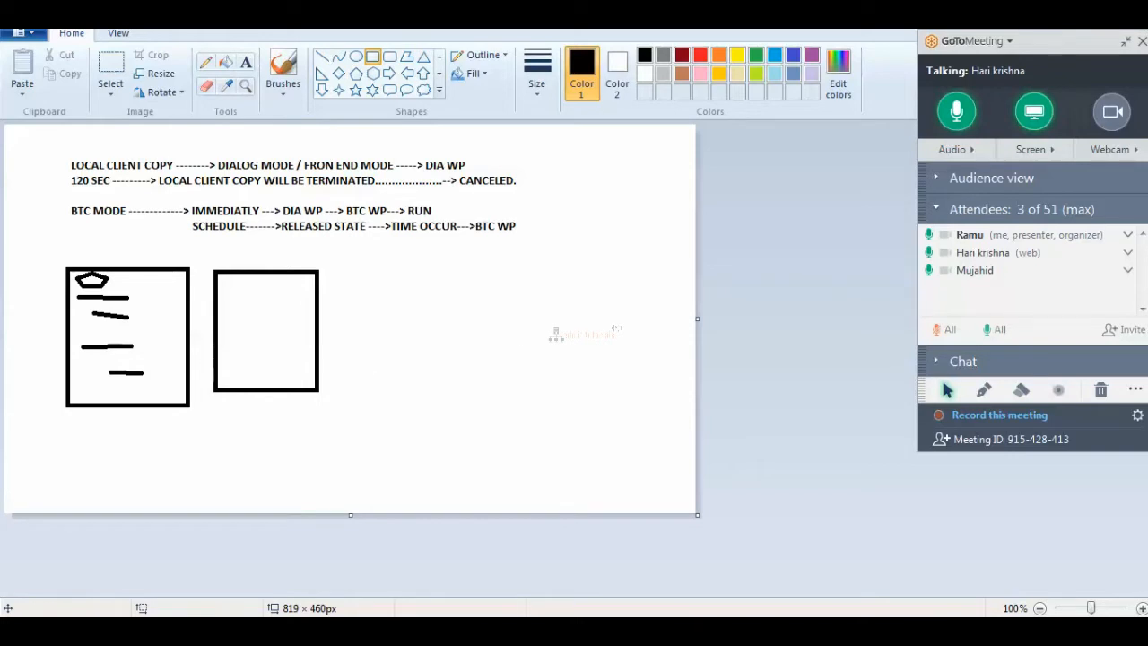
key("super")
type("MS")
key("BackSpace")
key("BackSpace")
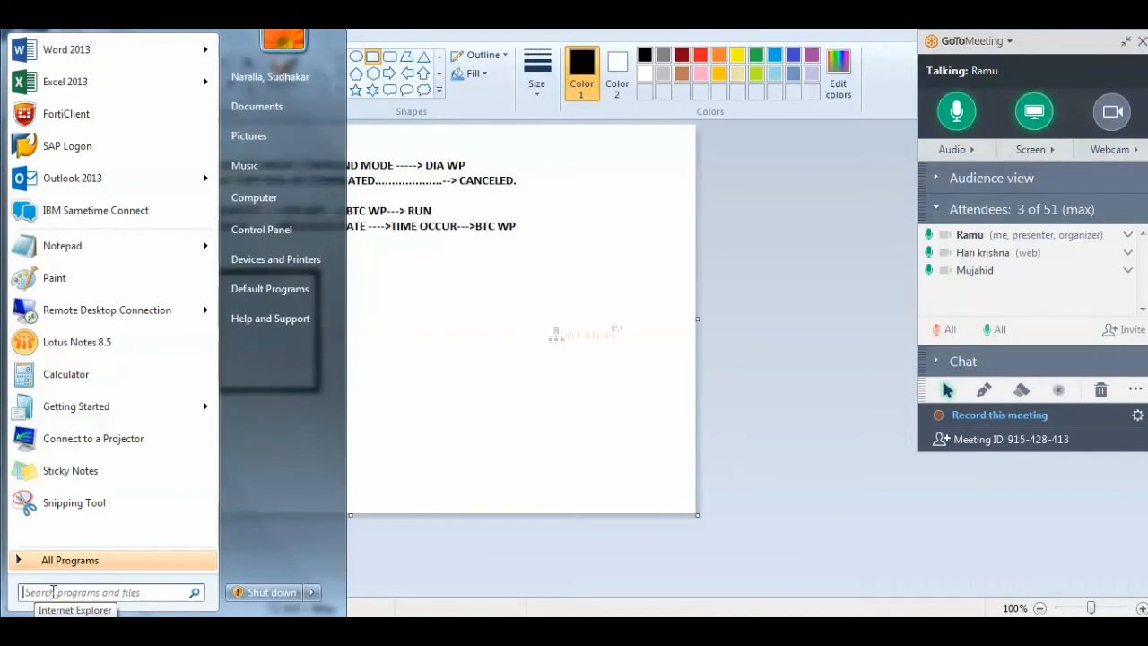
type("mstsc")
key("Return")
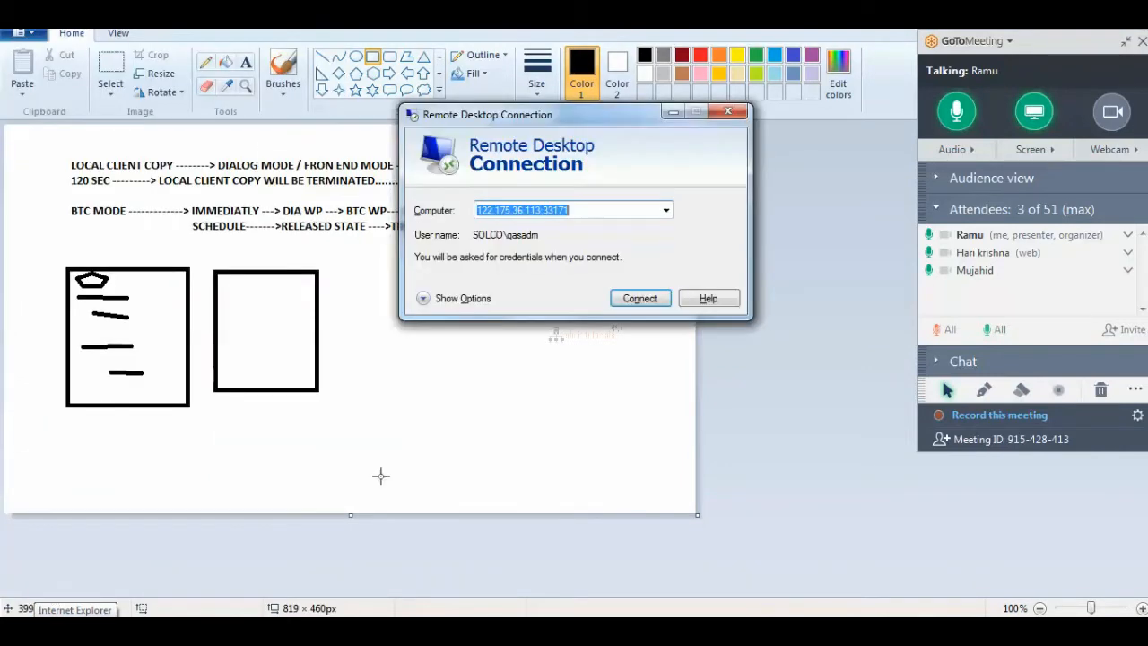
left_click(628, 213)
left_click(666, 210)
left_click(577, 244)
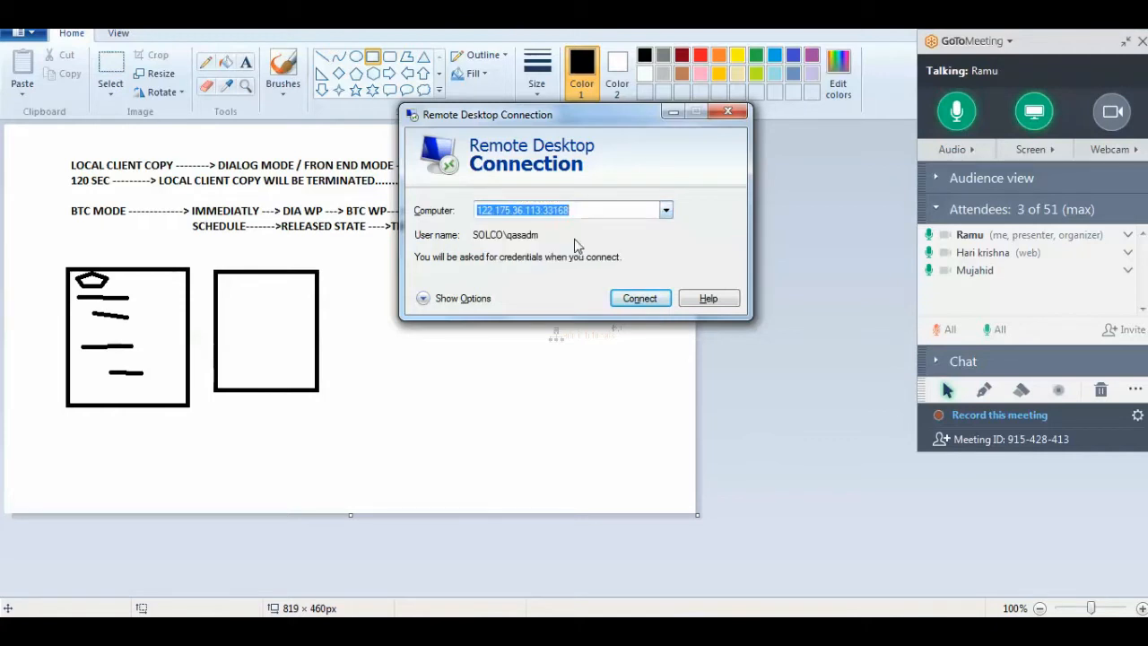
Connect using another account, entering its user name and password.
left_click(626, 299)
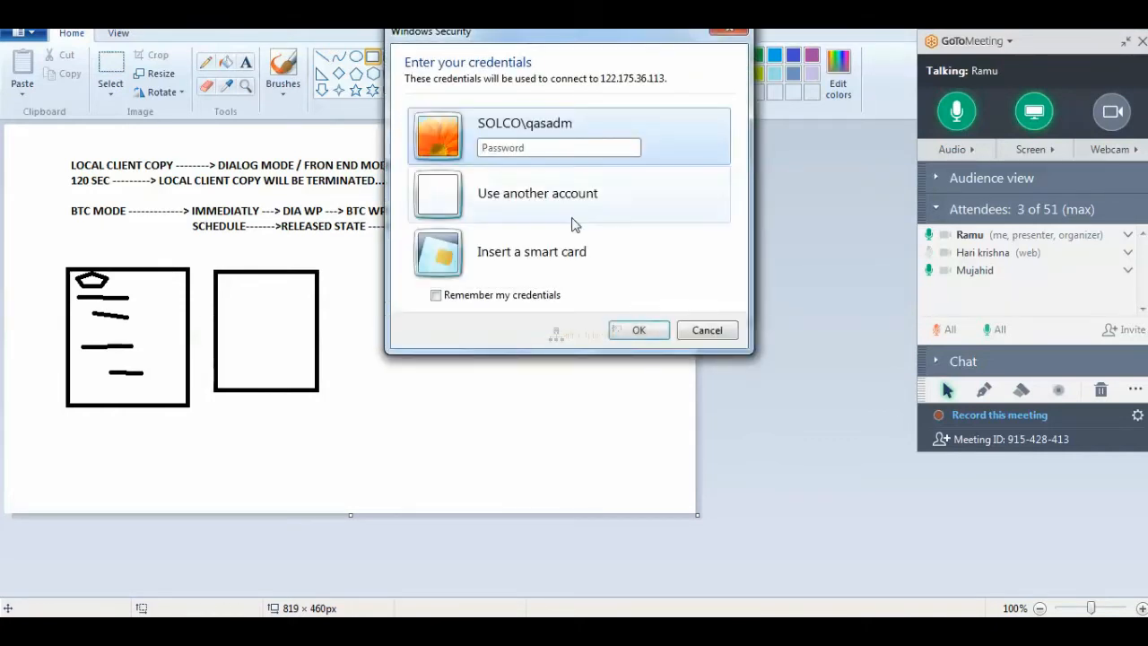
left_click(540, 205)
left_click(508, 192)
type("devadm")
key("Tab")
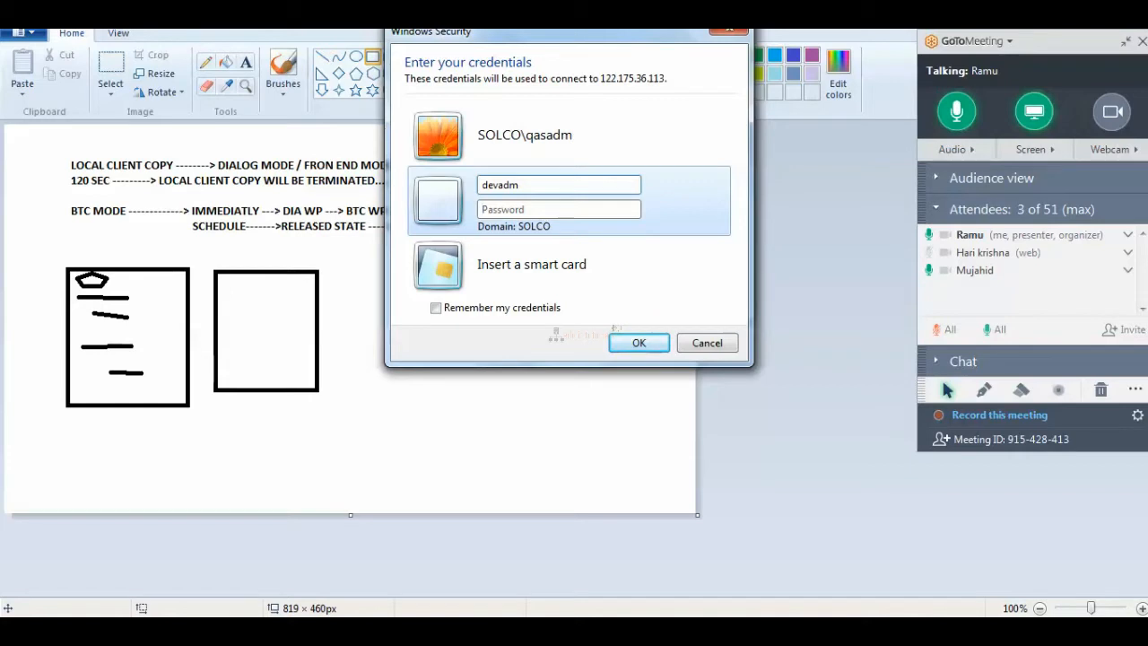
type("••••••••••")
key("Return")
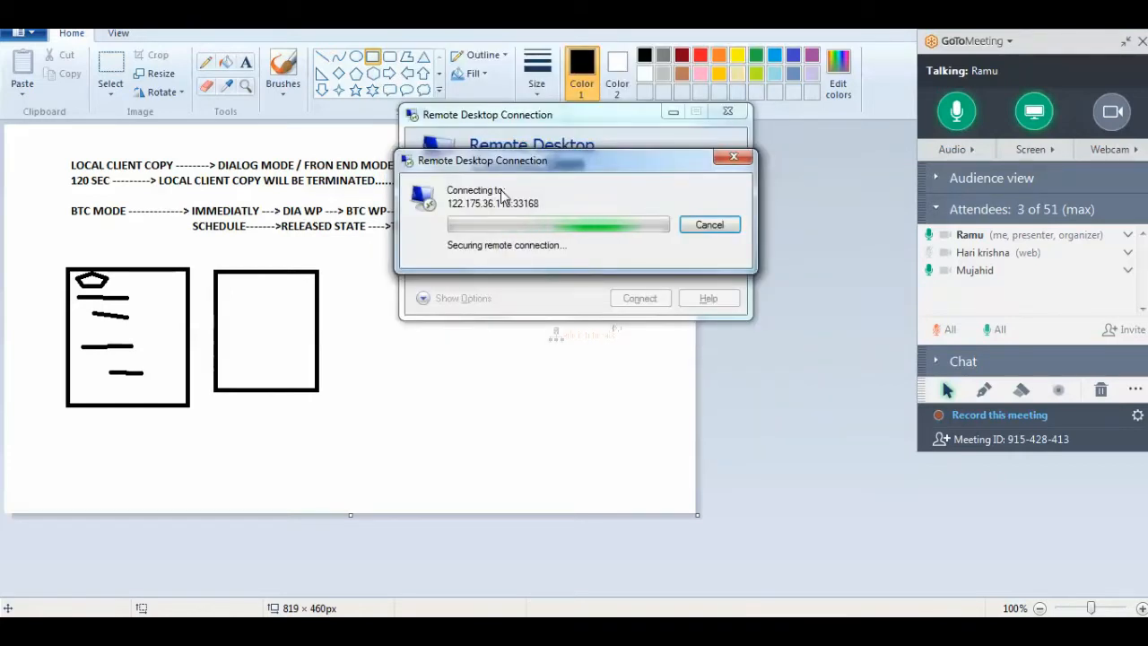
Accept the certificate warning and open Windows Explorer on the remote server's New Volume (F:).
left_click(623, 356)
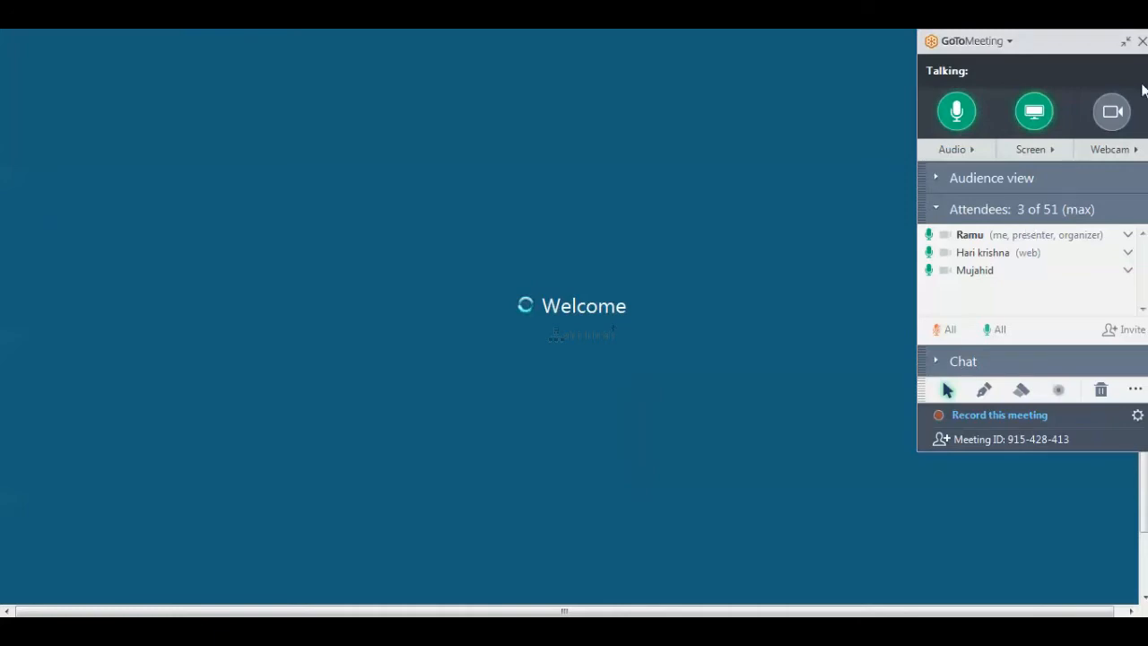
left_click(1126, 41)
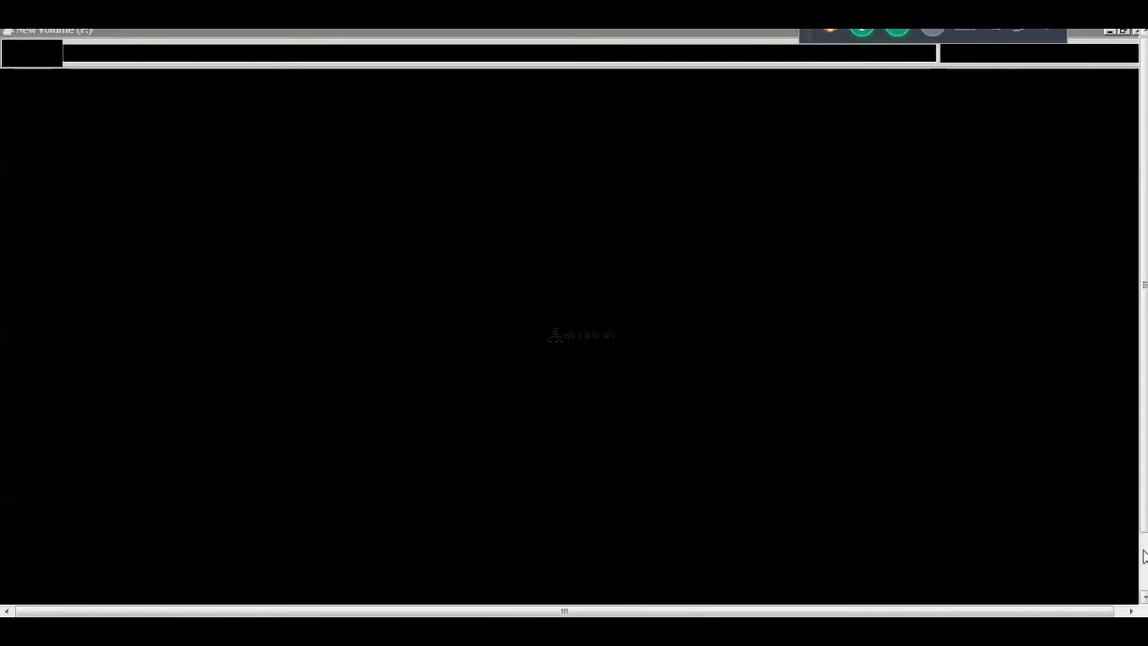
left_click(1144, 558)
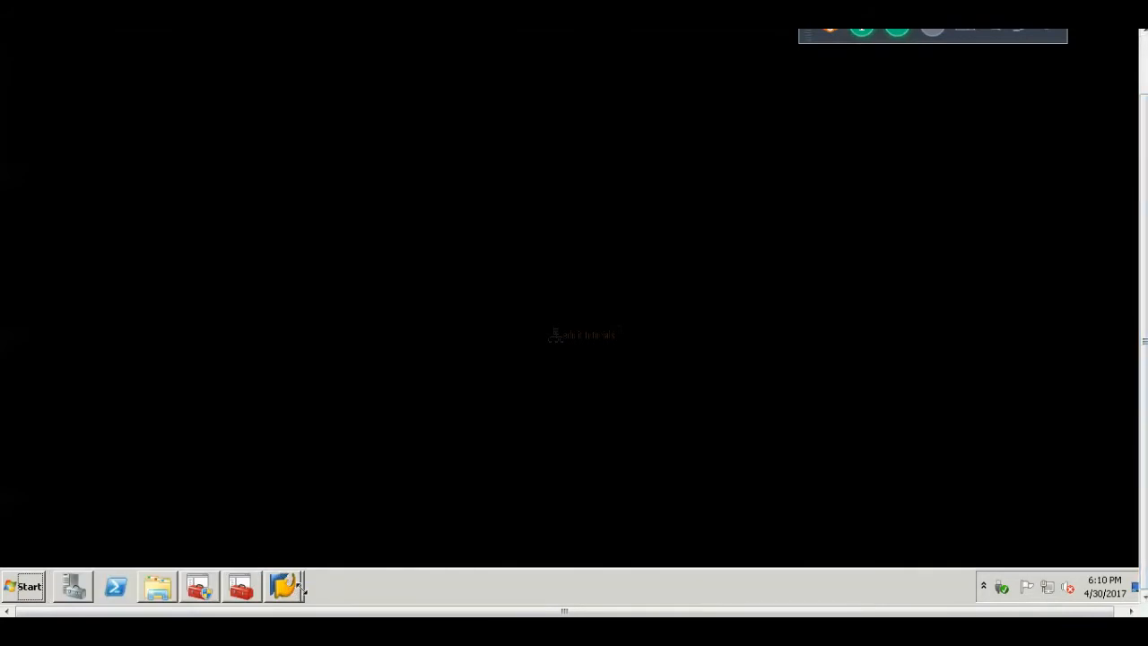
left_click(285, 587)
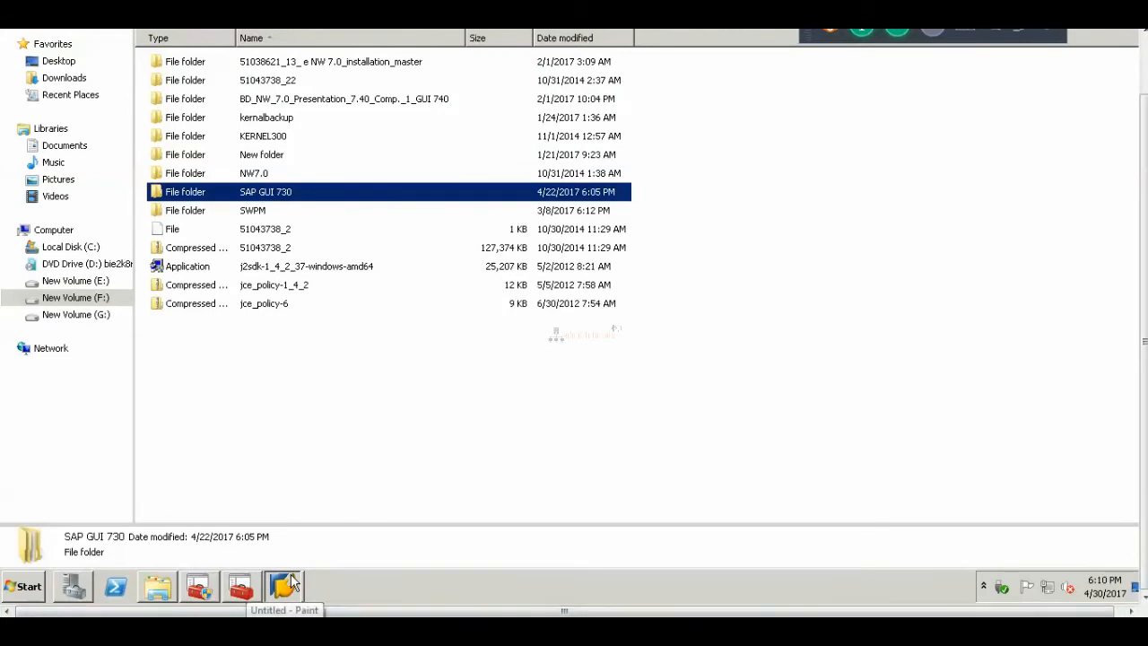
Bring the SAP Data Browser window to the front from the grouped SAP taskbar icon.
mouse_move(293, 582)
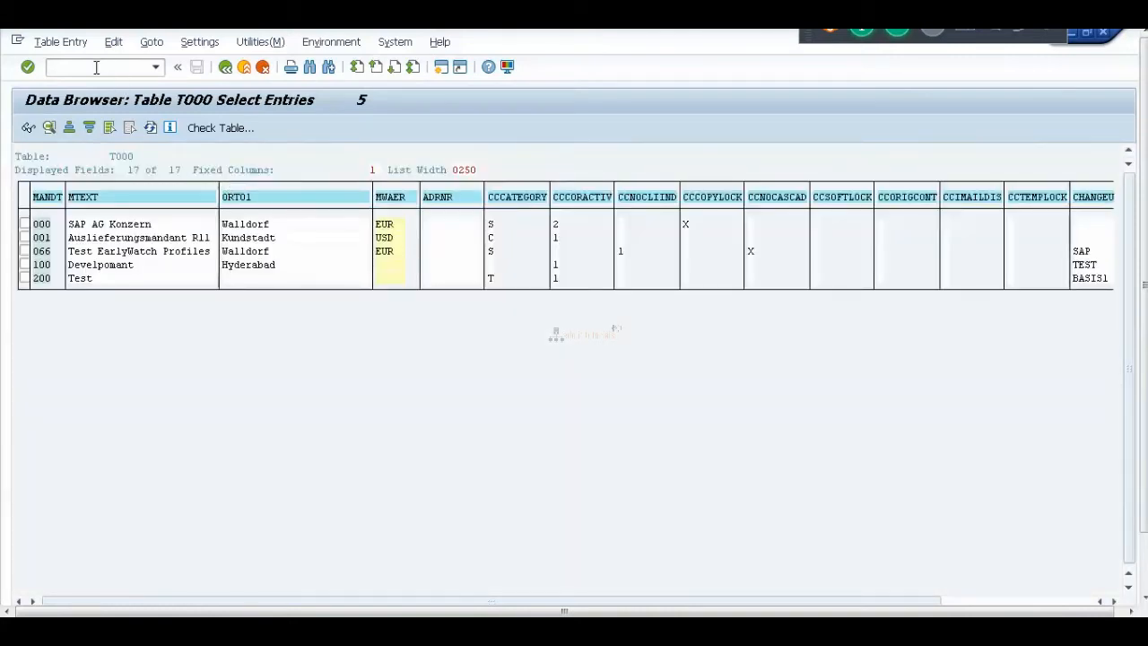
Run /nsccl to open Client Copy for target client 200 with profile SAP_ALL from source 000.
type("/nsccl")
key("Return")
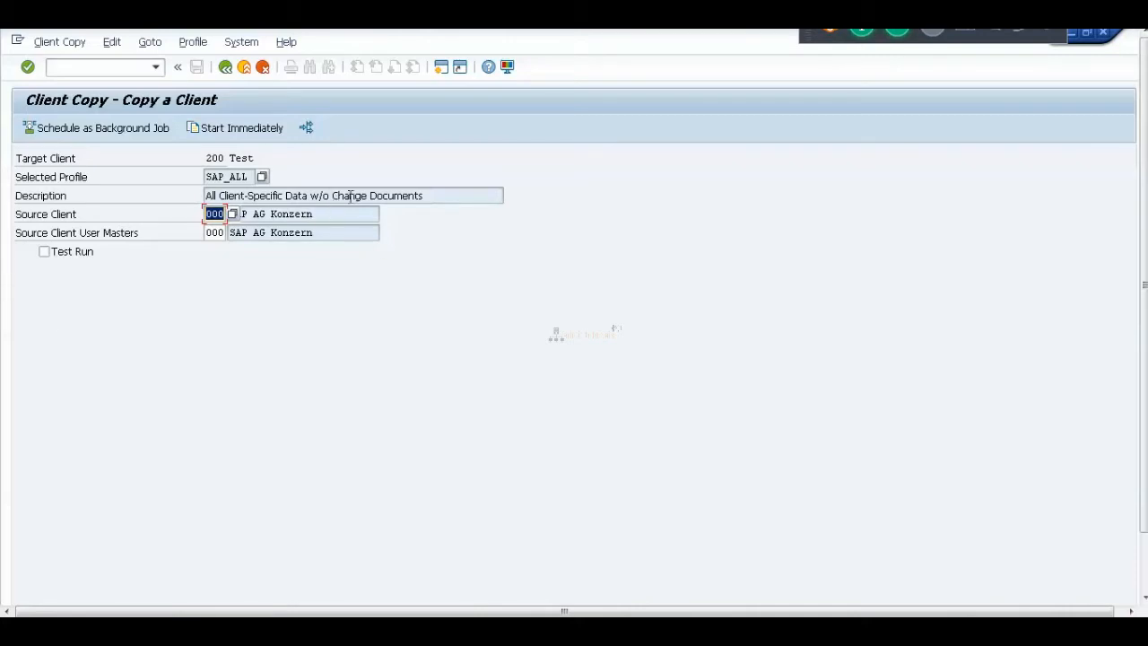
Scroll the remote session view, then switch back to the Paint lecture notes.
left_click(1143, 586)
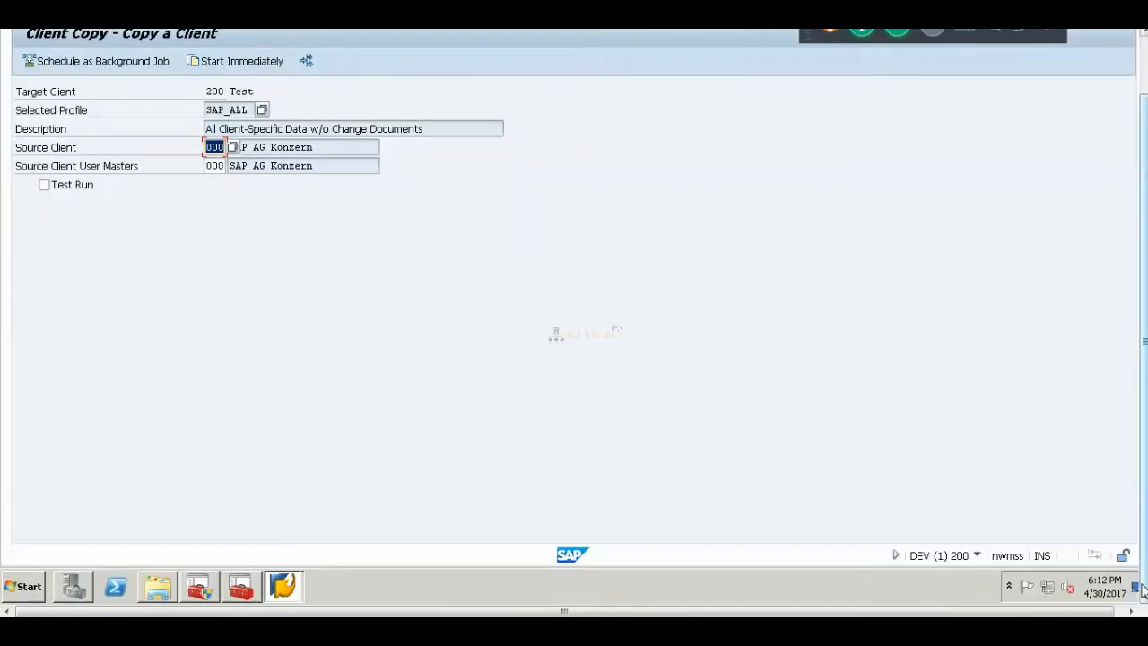
left_click_drag(1143, 341, 1143, 284)
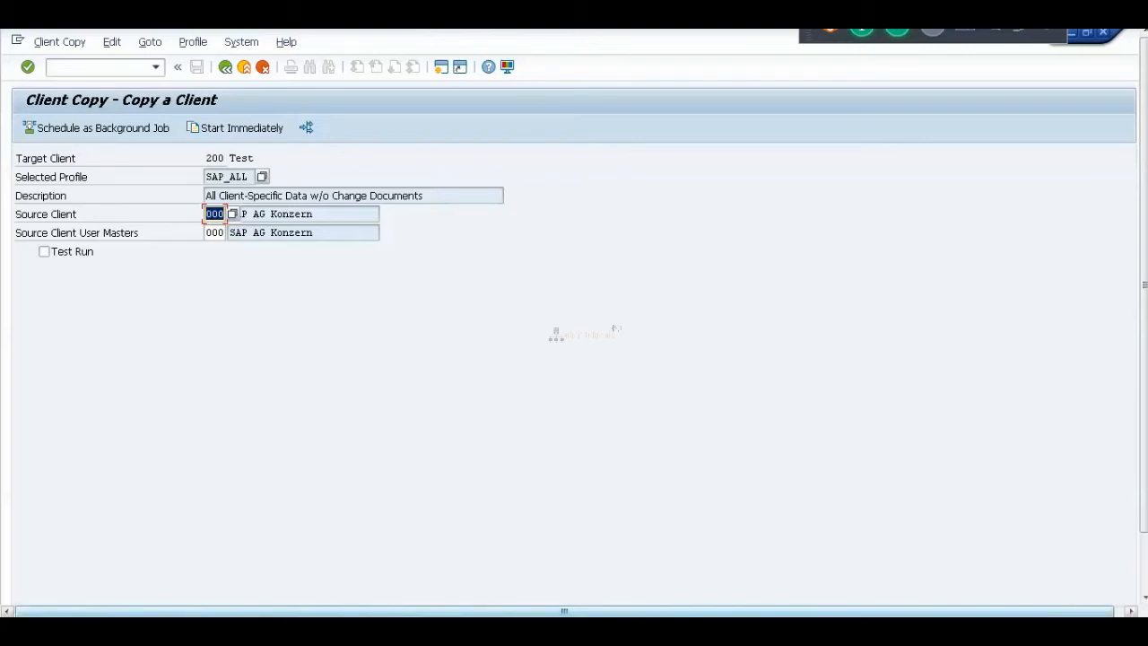
key("alt+Tab")
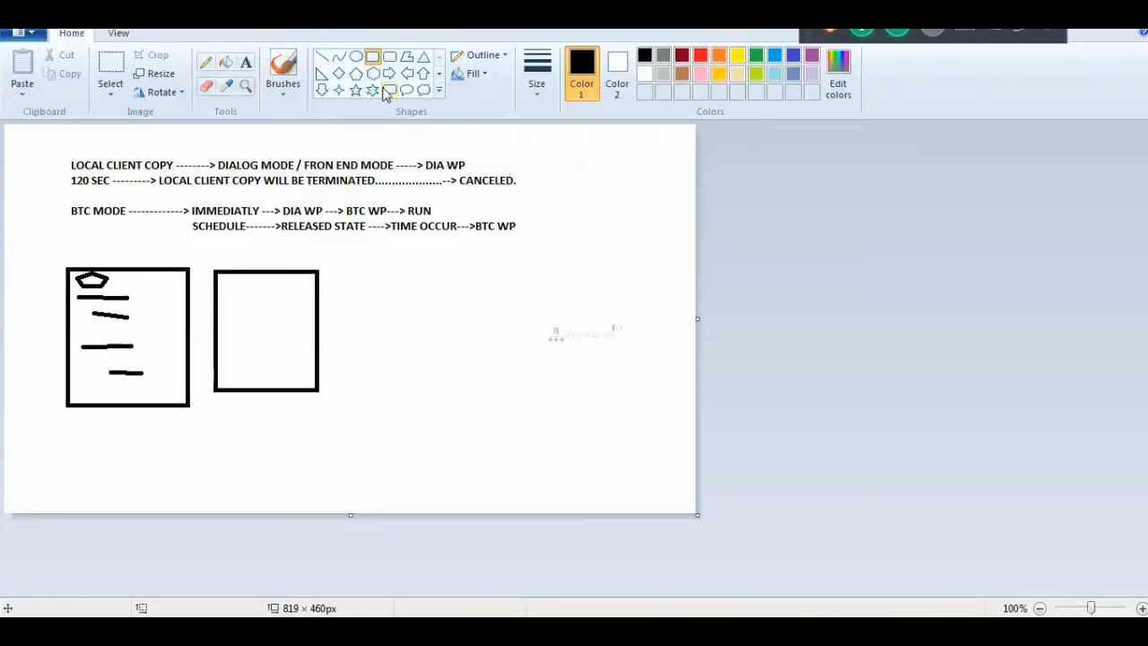
Add a 'timeout sap dump' text note beside the rectangles in Paint, then return to SAP GUI.
left_click(246, 64)
left_click_drag(365, 269, 554, 391)
type("ti")
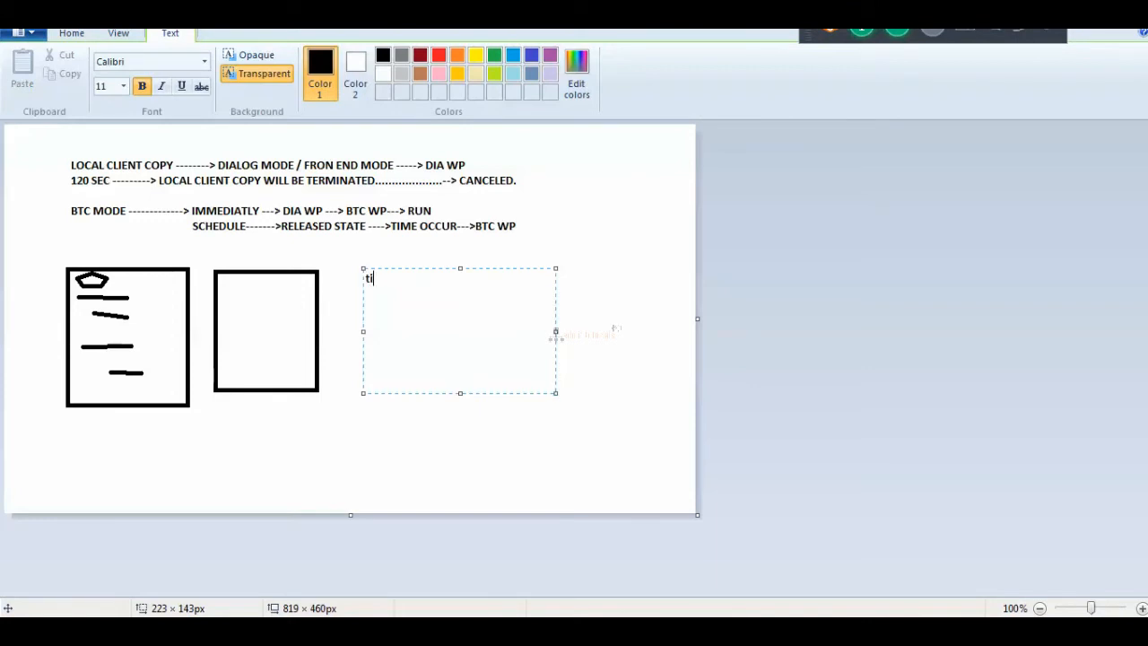
type("meout sap dump")
key("Return")
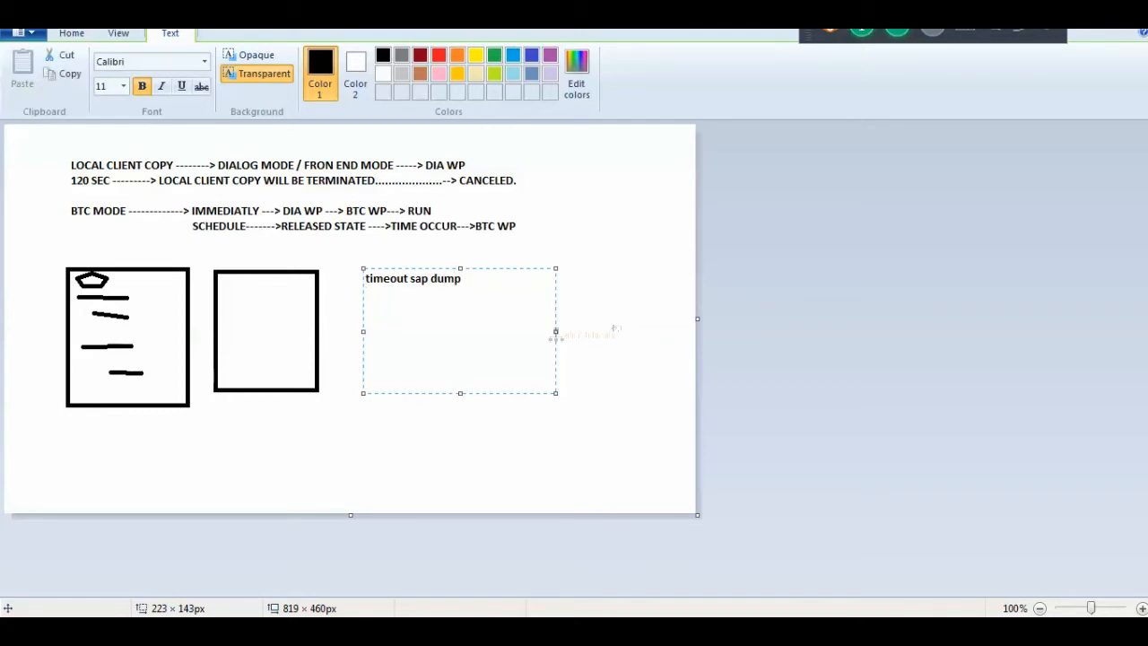
key("alt+Tab")
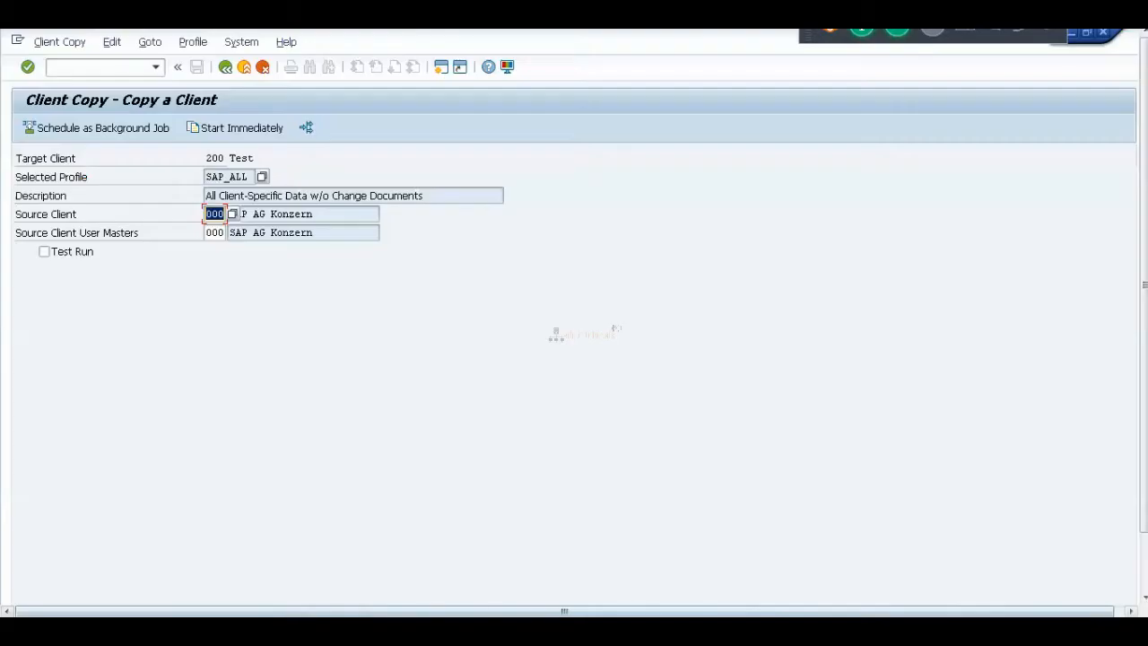
Open ST22 in a new session and confirm 0 runtime errors for today and yesterday.
left_click(92, 66)
type("/o")
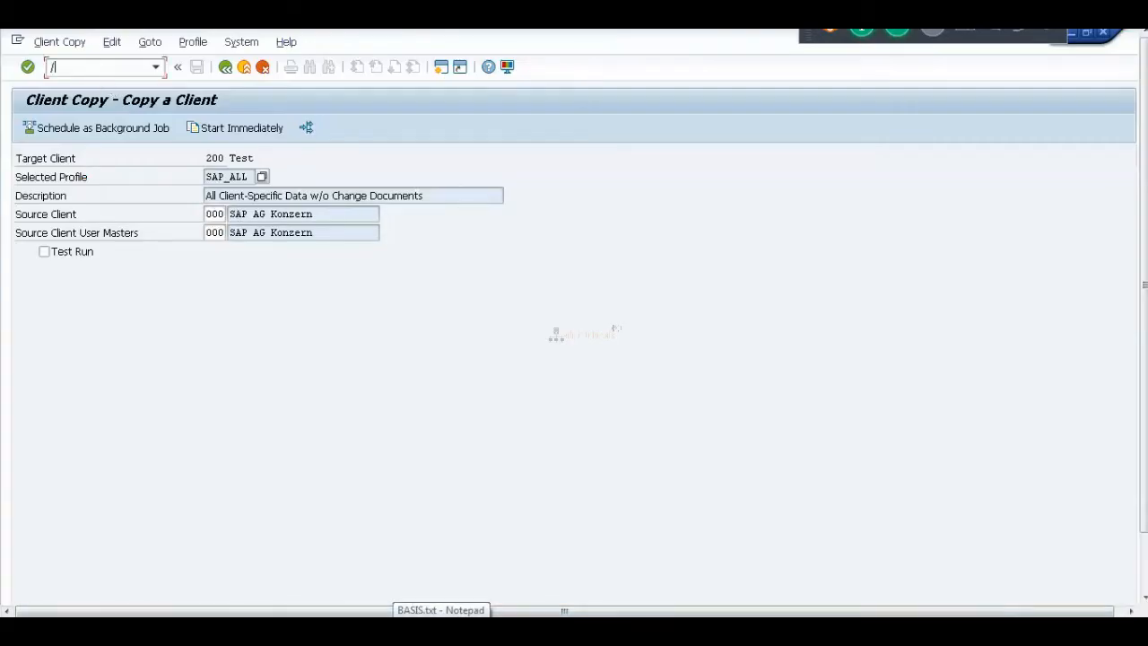
type("st22")
key("Return")
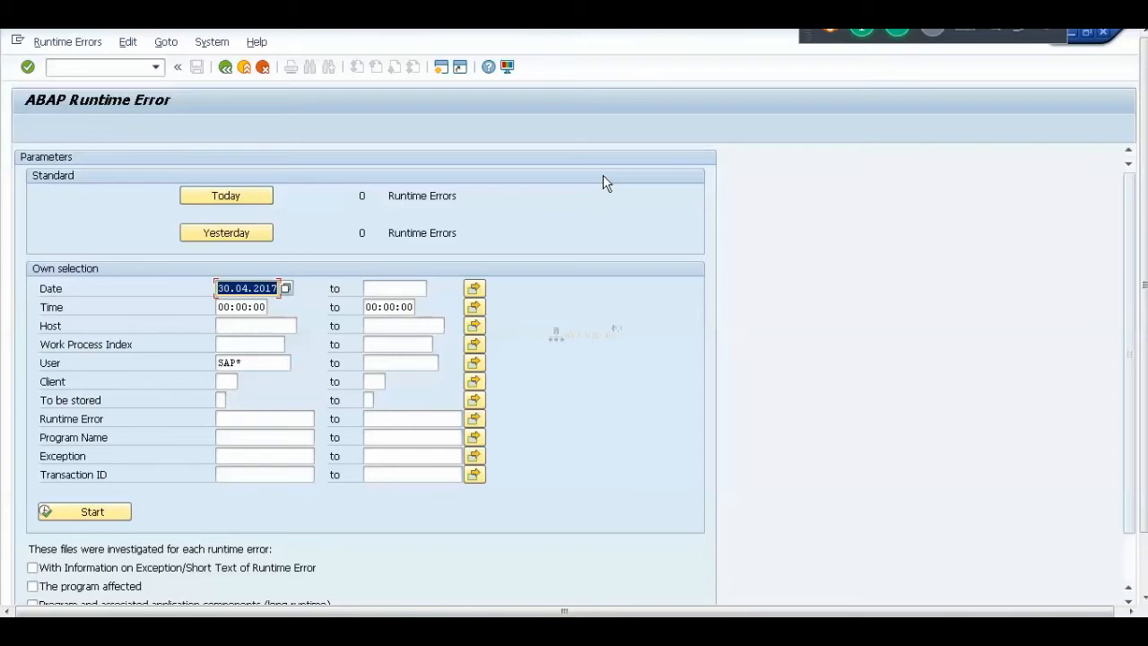
Bring the Client_Administration deck forward and review slides 13–16, ending on 'Client export / import'.
mouse_move(337, 630)
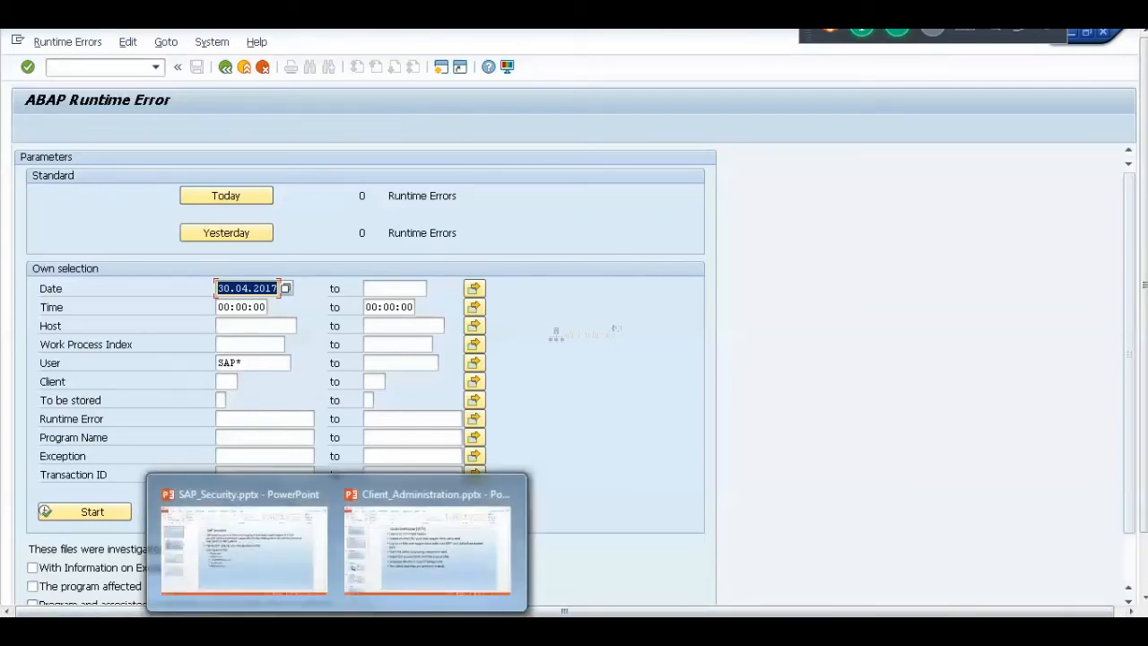
left_click(371, 553)
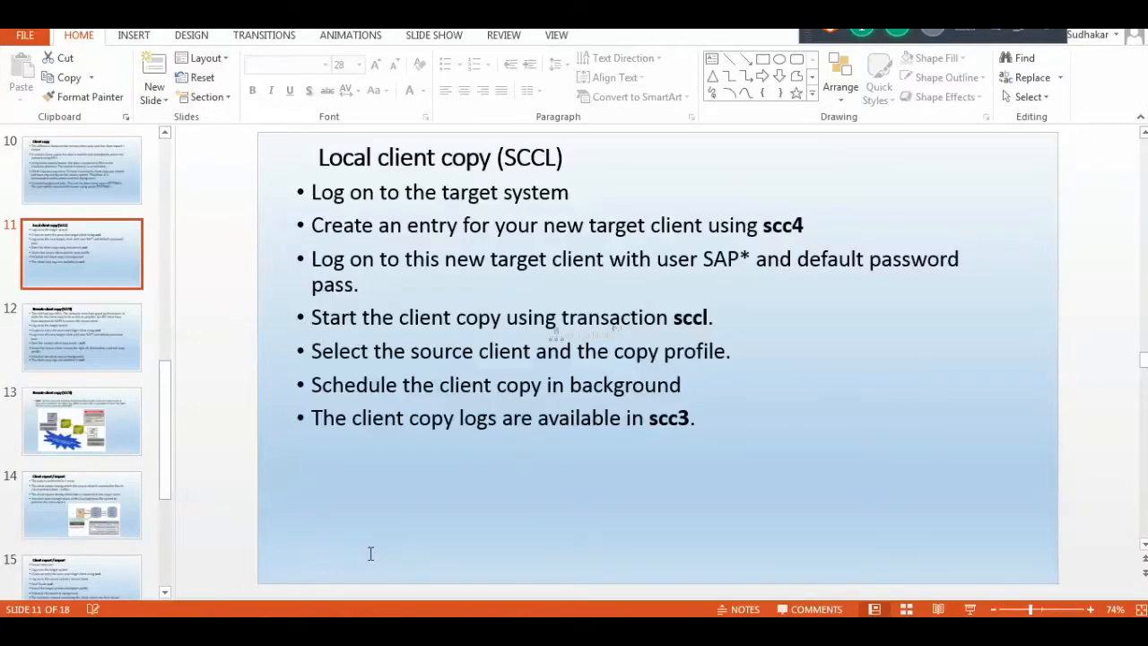
left_click(87, 438)
key("Down")
key("Down")
key("Down")
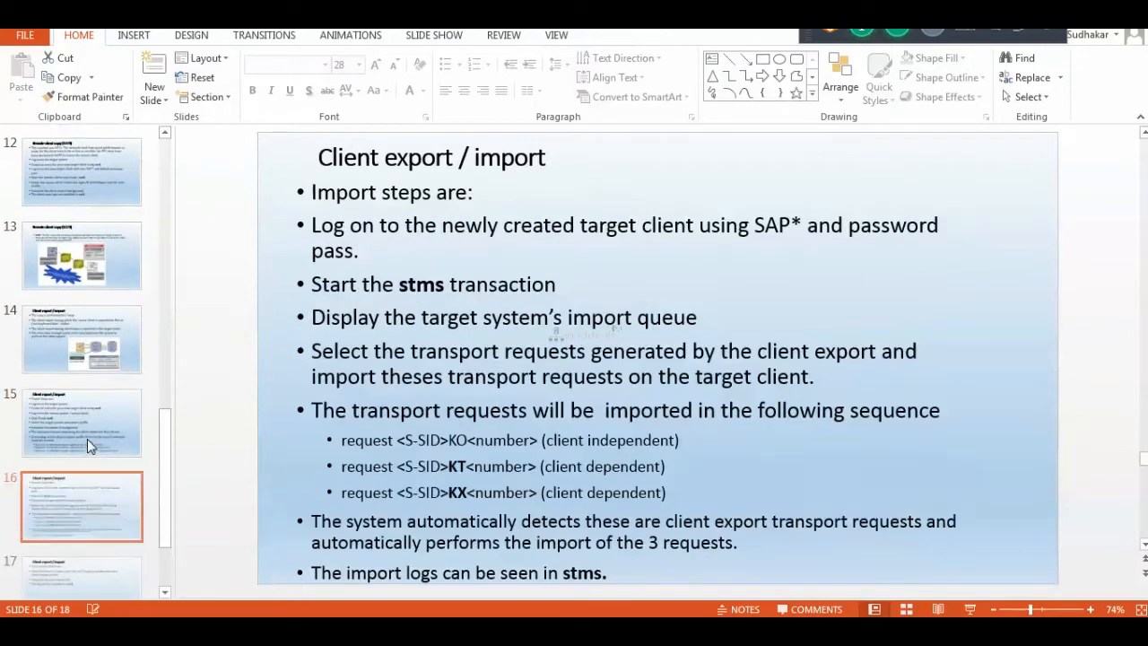
left_click(87, 439)
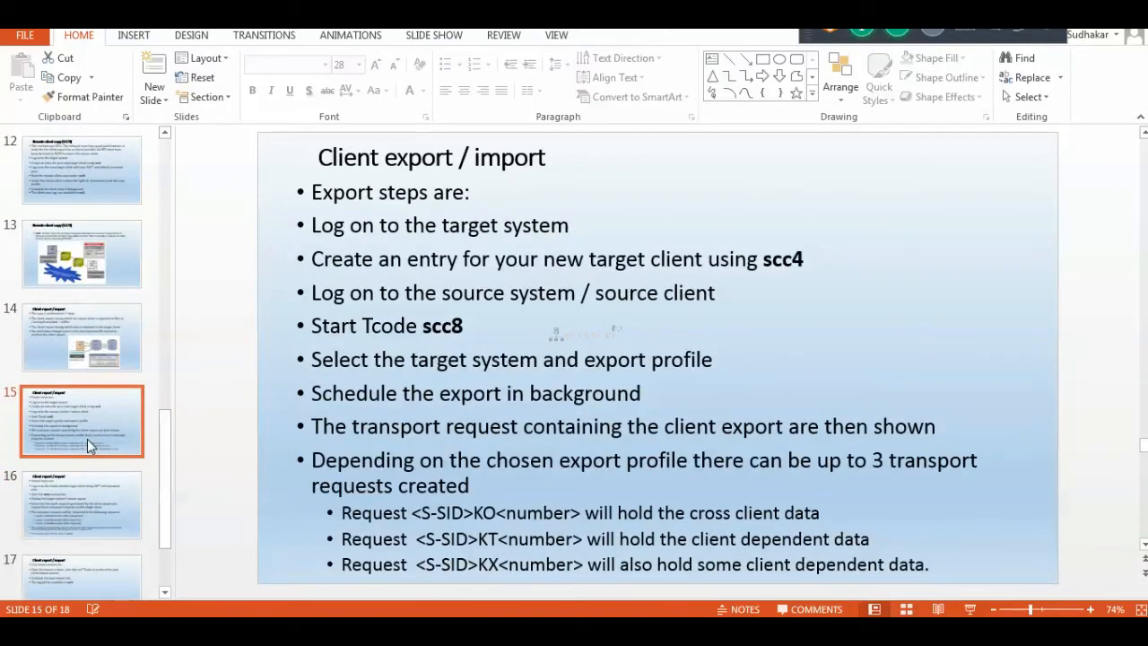
key("Up")
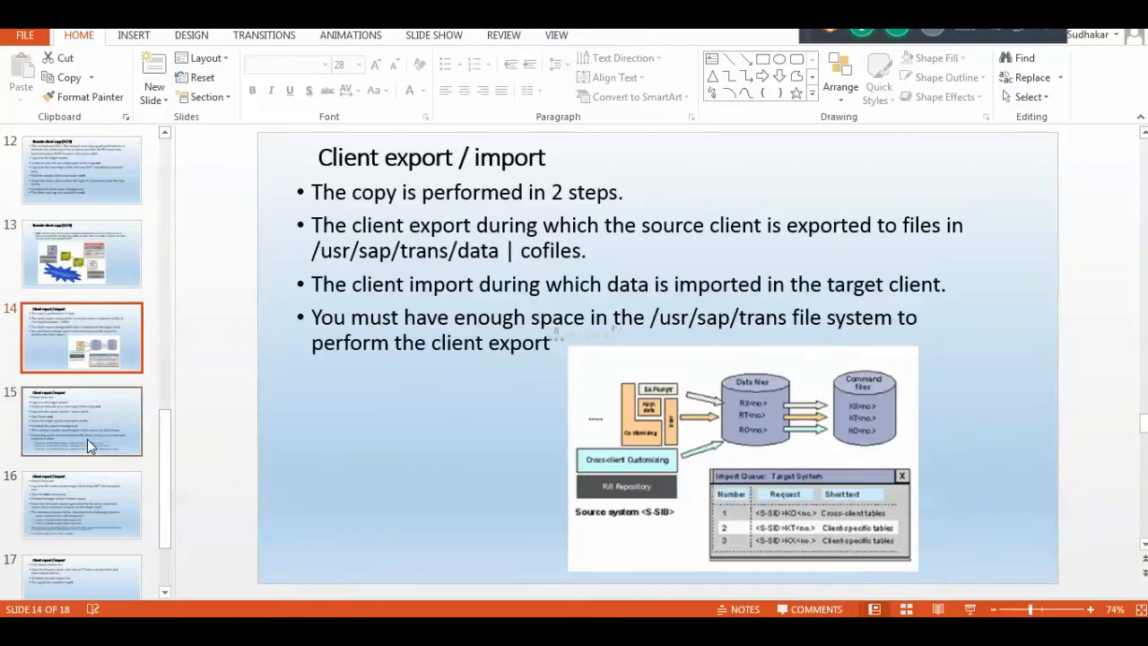
key("Up")
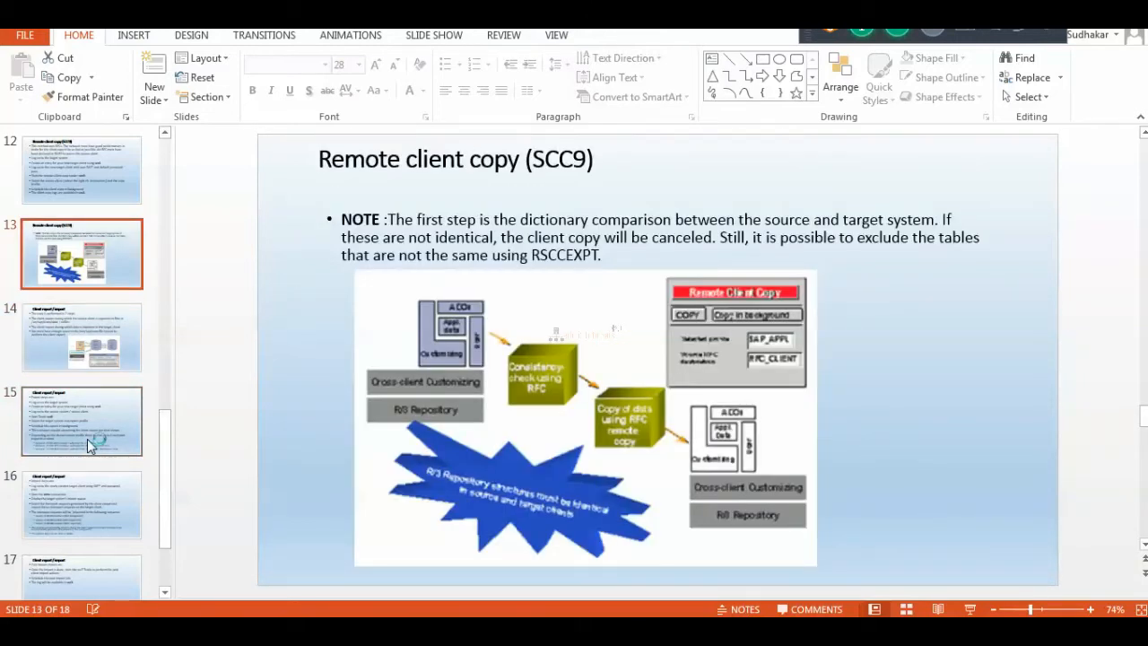
key("Down")
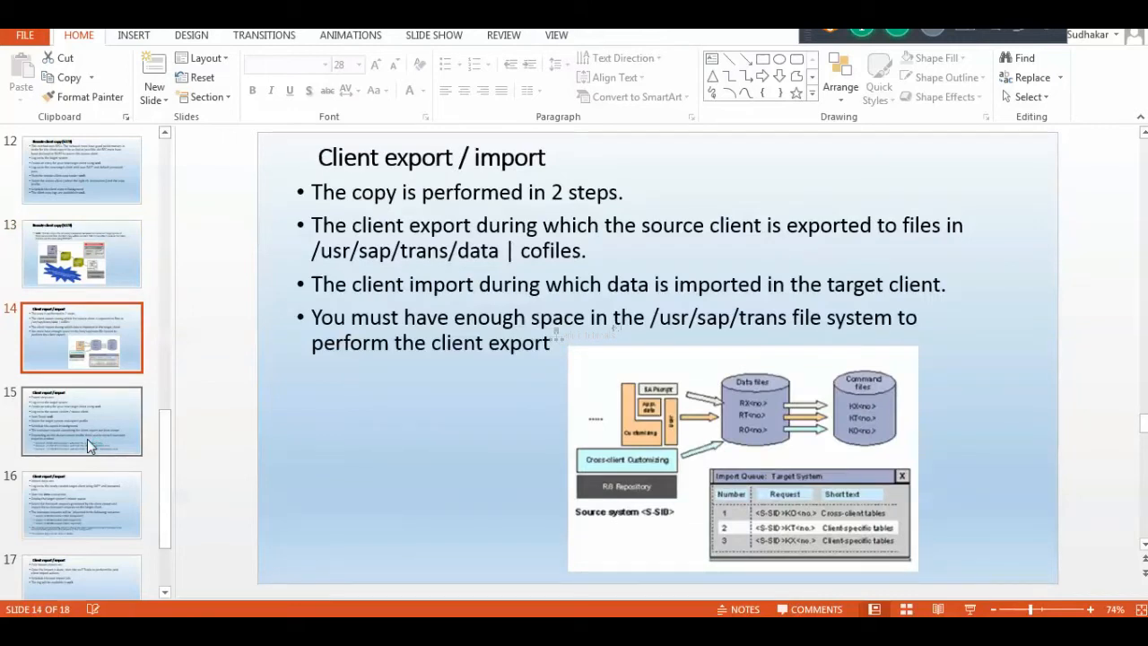
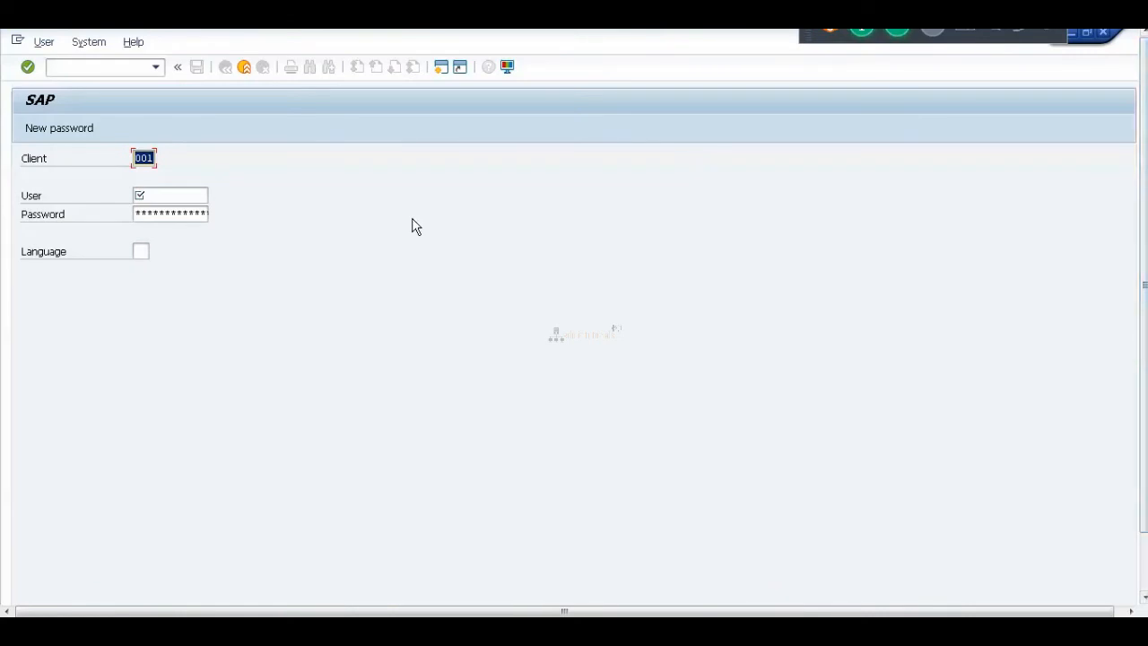
Change the logon client from 001 to 200 and enter user sap*.
type("1")
key("BackSpace")
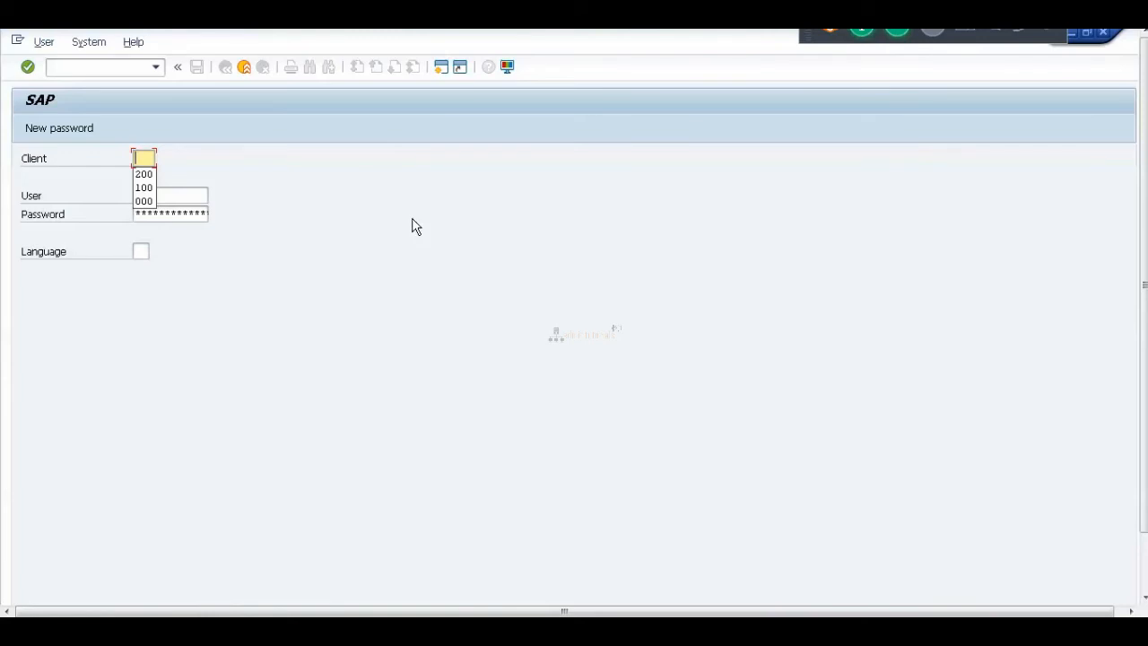
type("200")
key("Tab")
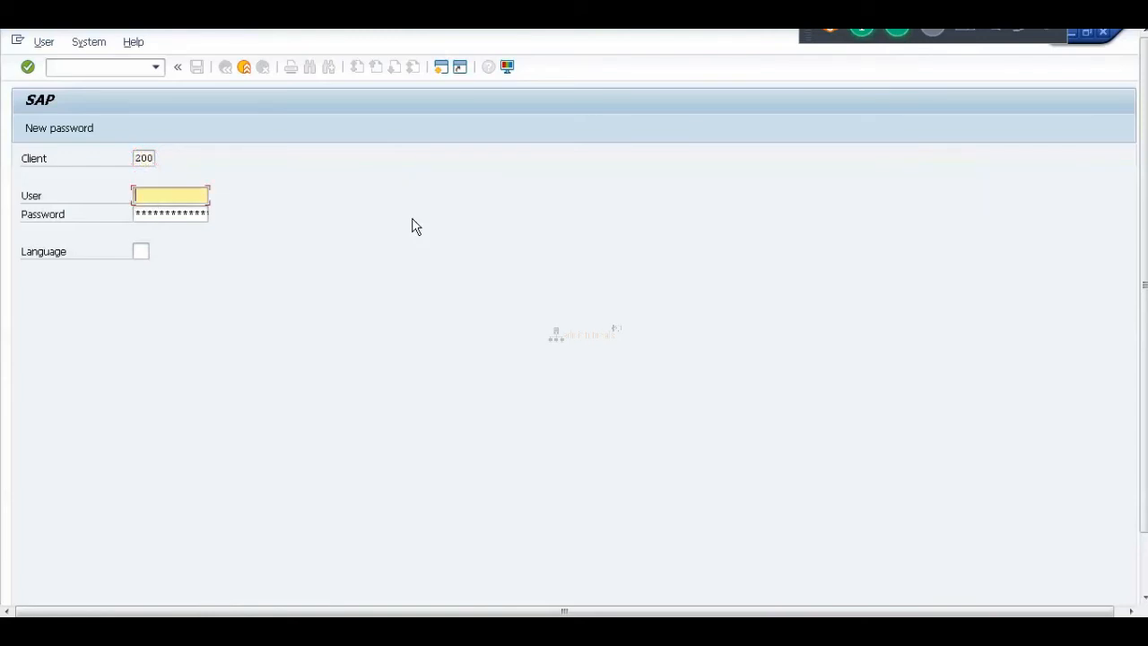
type("sap*")
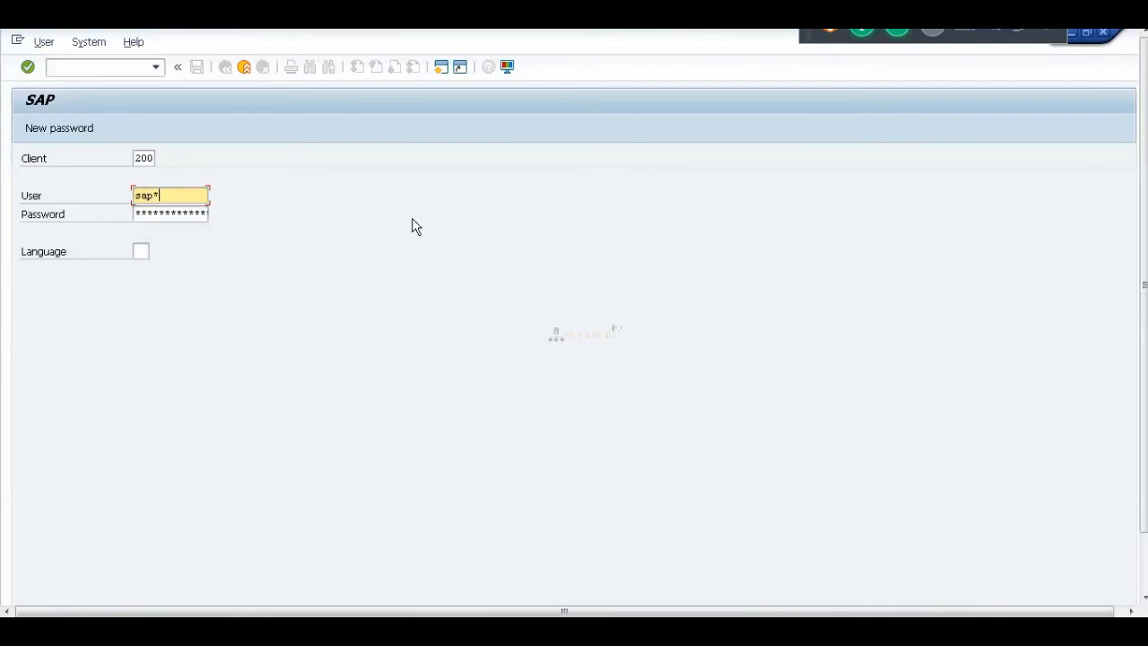
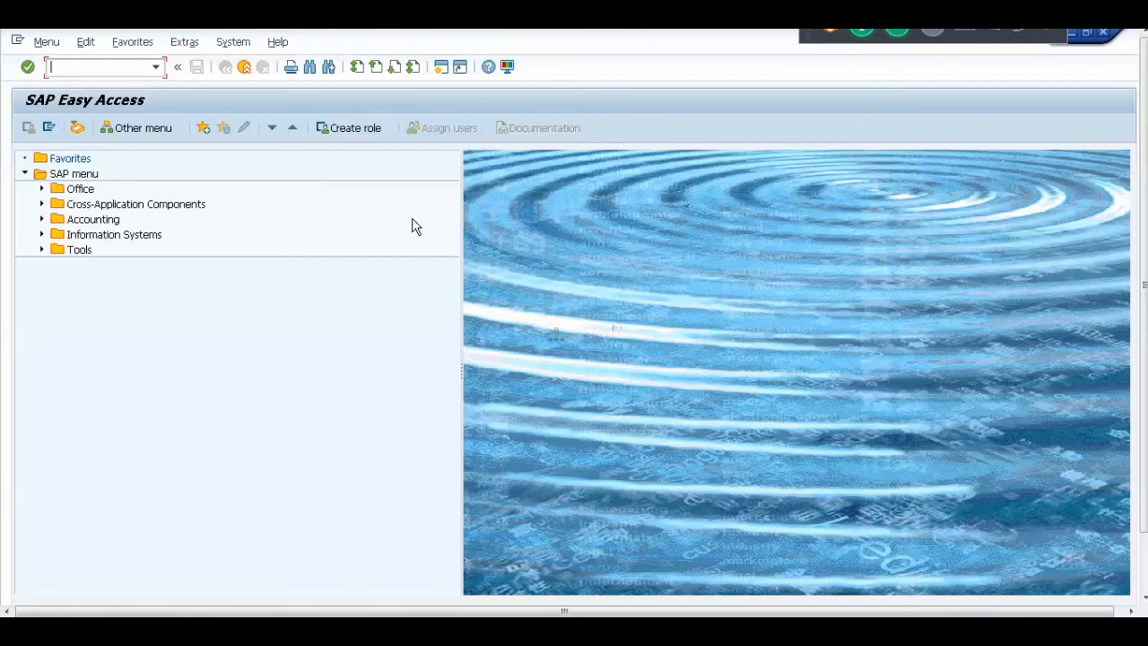
Run transaction /nsu01 to reach the User Maintenance initial screen.
type("/nsu01")
key("Return")
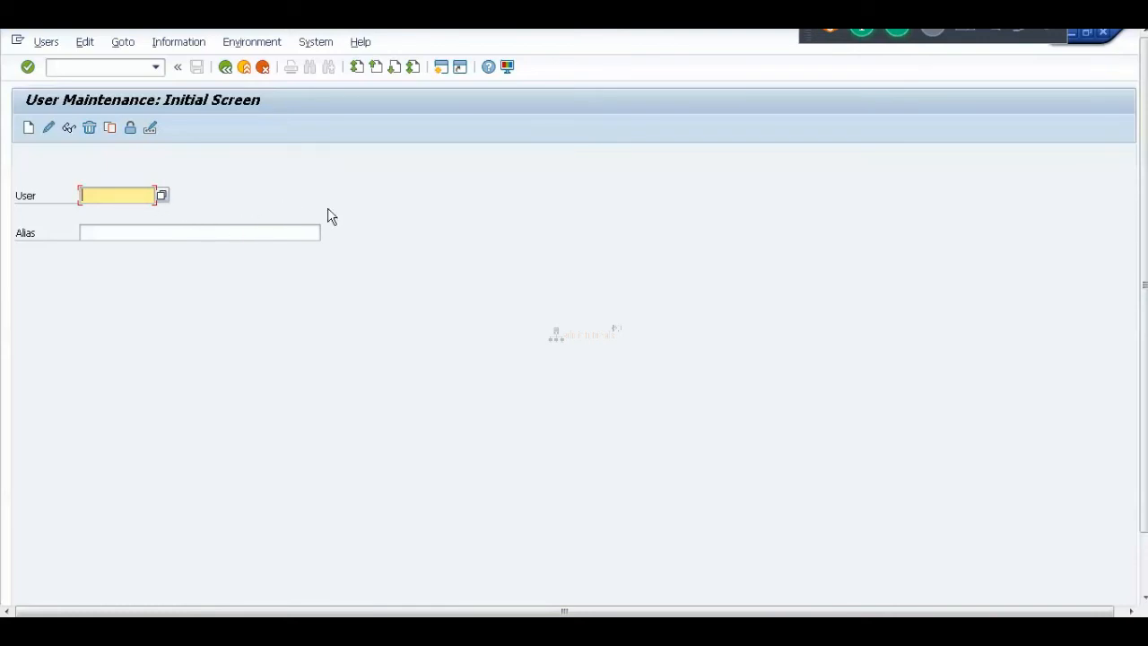
Clear the User field and enter the user ID hari.
type("xxxxxxxxxxxxx")
key("BackSpace")
key("BackSpace")
key("BackSpace")
key("BackSpace")
key("BackSpace")
key("BackSpace")
key("BackSpace")
key("BackSpace")
key("BackSpace")
key("BackSpace")
key("BackSpace")
key("BackSpace")
key("BackSpace")
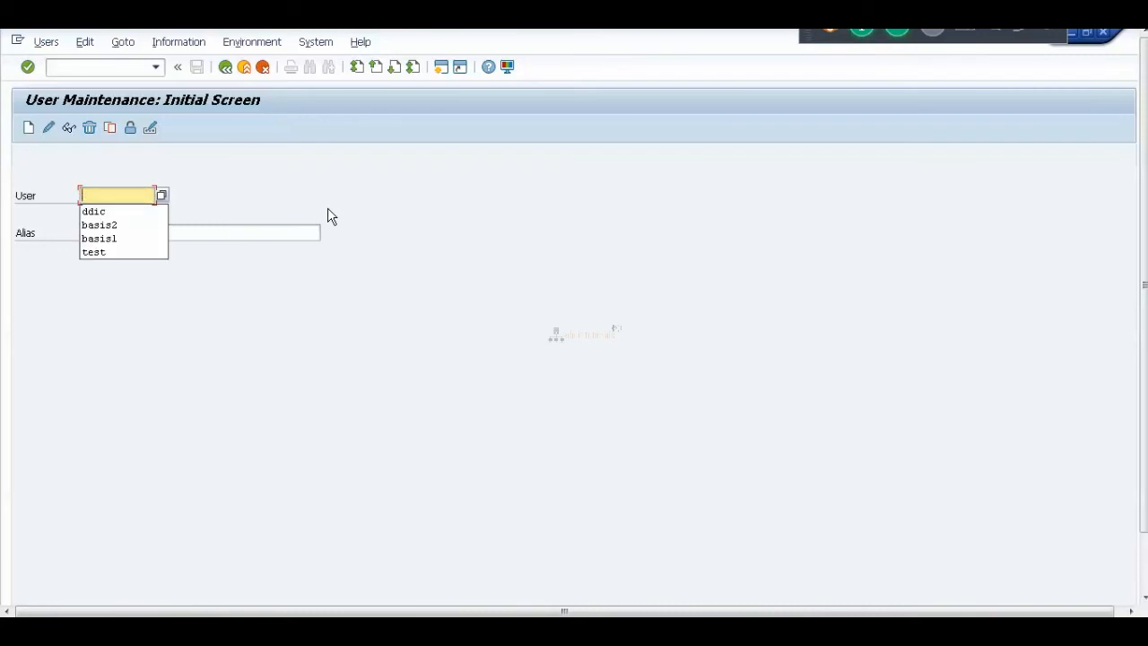
type("12")
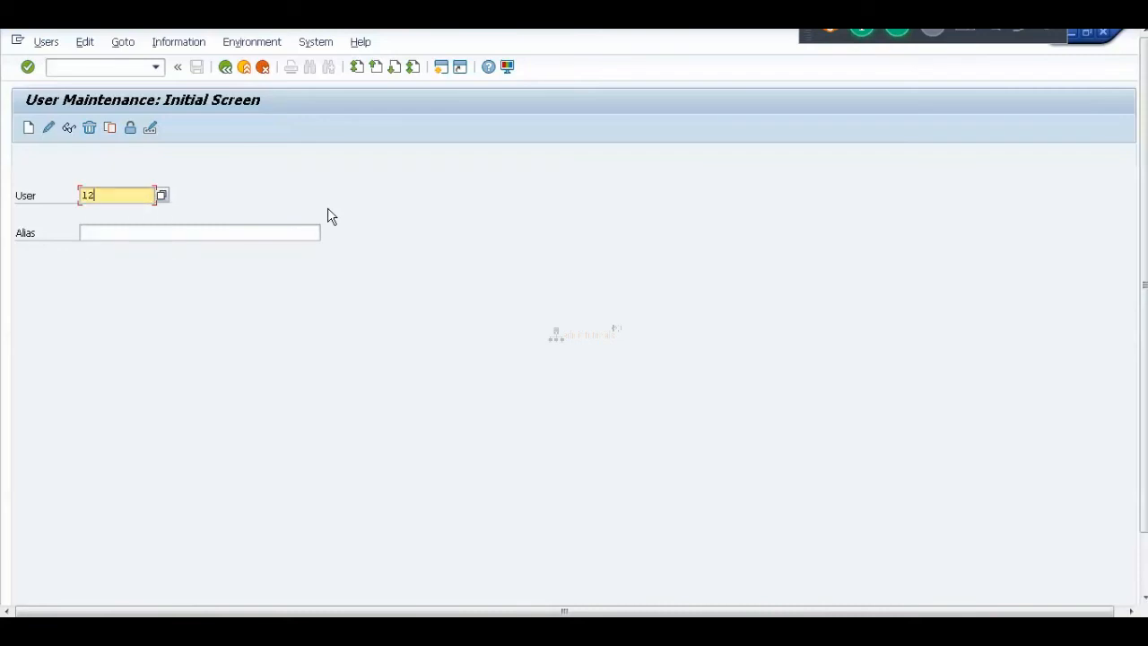
key("BackSpace")
key("BackSpace")
type("xxxxxxxxxxxxx")
key("BackSpace")
key("BackSpace")
key("BackSpace")
key("BackSpace")
key("BackSpace")
key("BackSpace")
key("BackSpace")
key("BackSpace")
key("BackSpace")
key("BackSpace")
key("BackSpace")
key("BackSpace")
key("BackSpace")
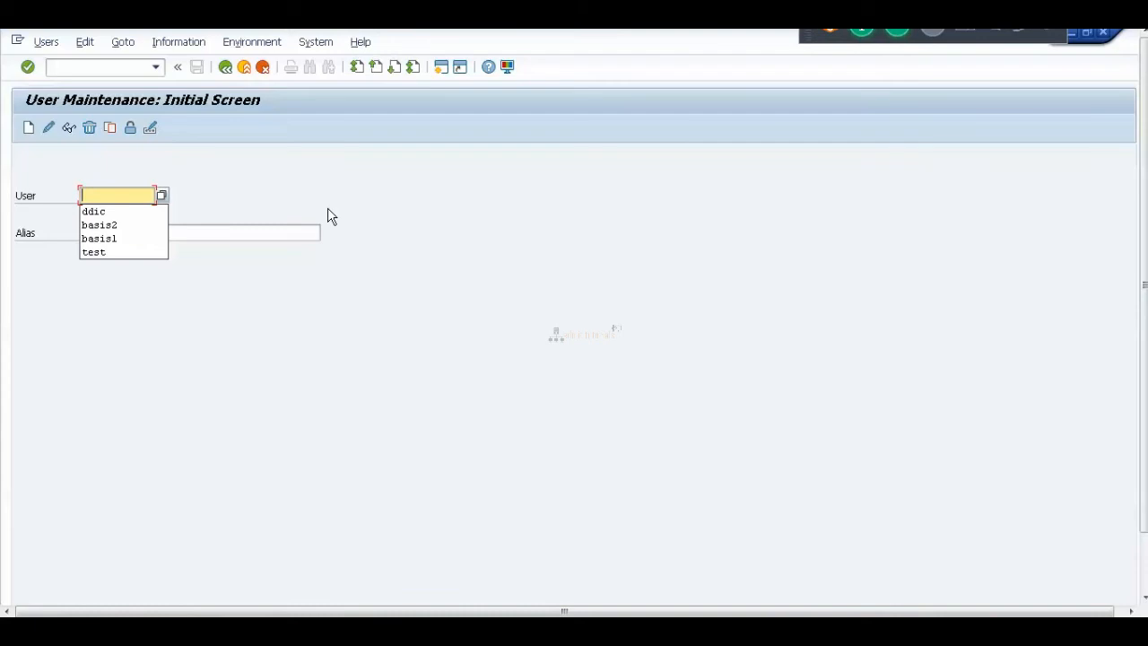
type("hari")
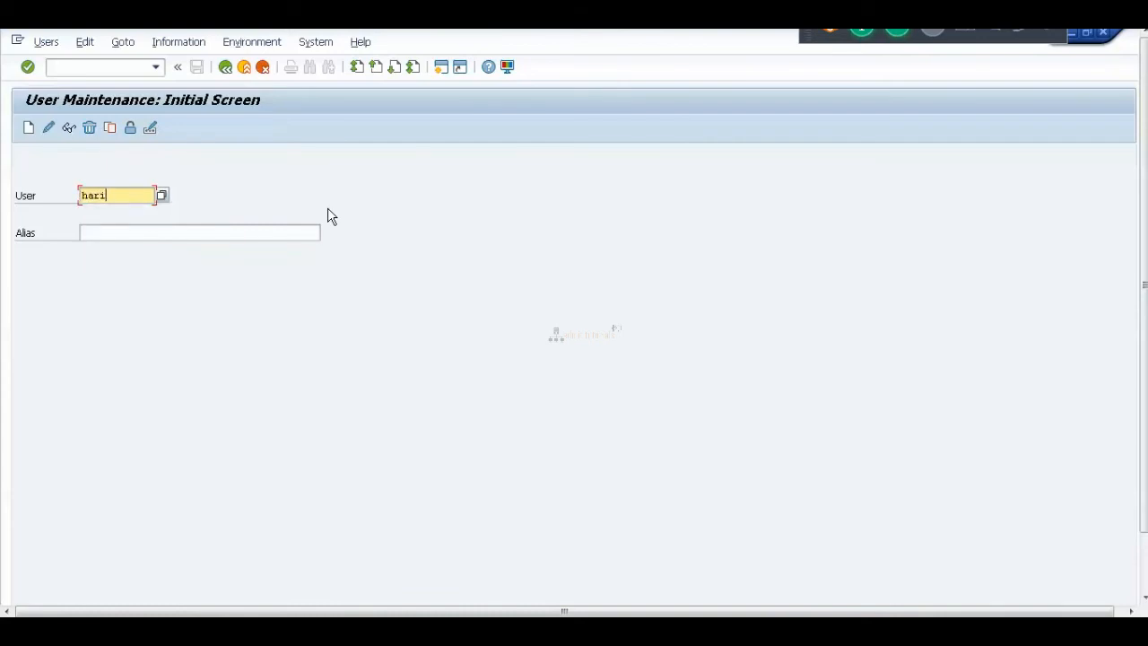
Create user hari with title Mr. and last name HARI.
left_click(29, 130)
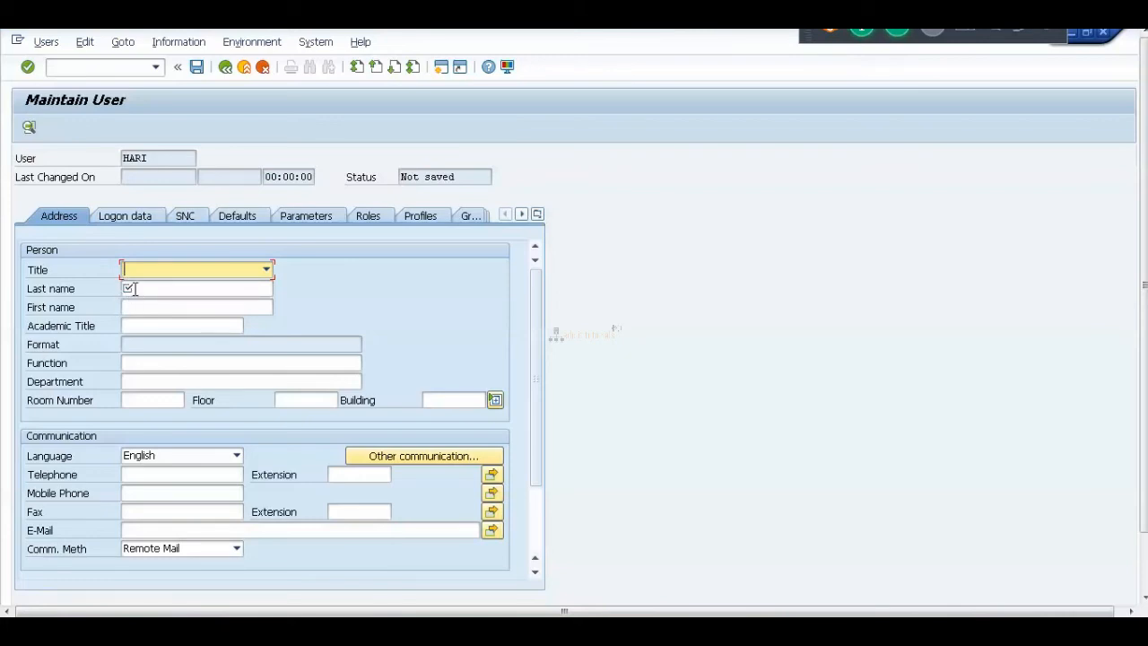
left_click(266, 270)
left_click(128, 286)
left_click(144, 290)
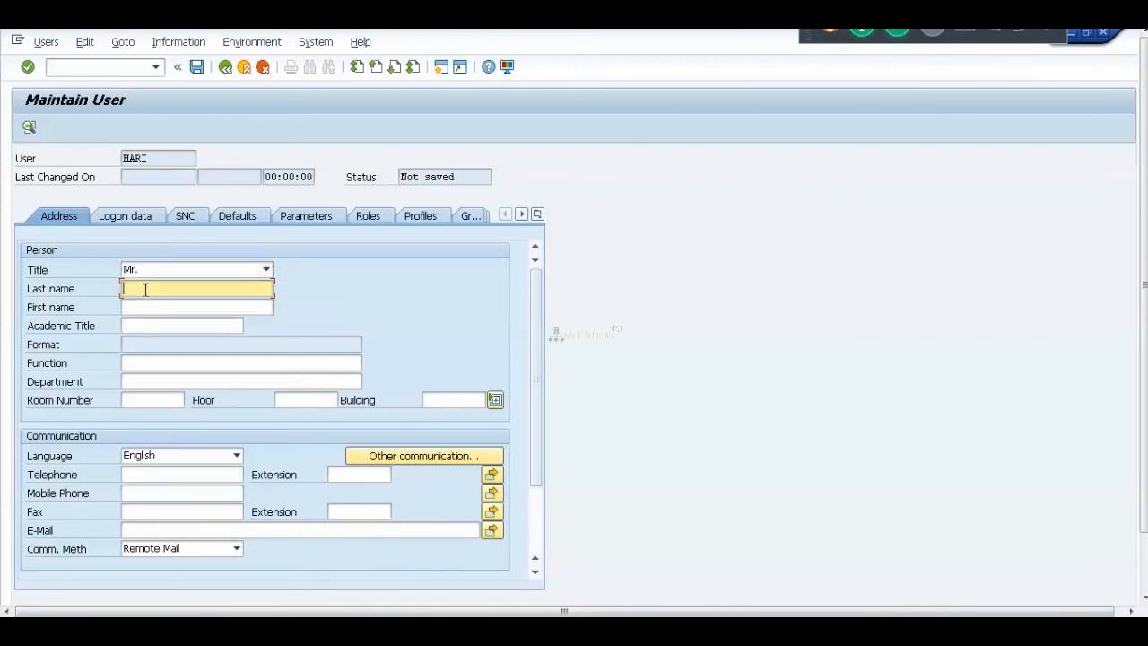
type("HARI")
Enter the initial password and repeat it on the Logon data tab.
left_click(139, 216)
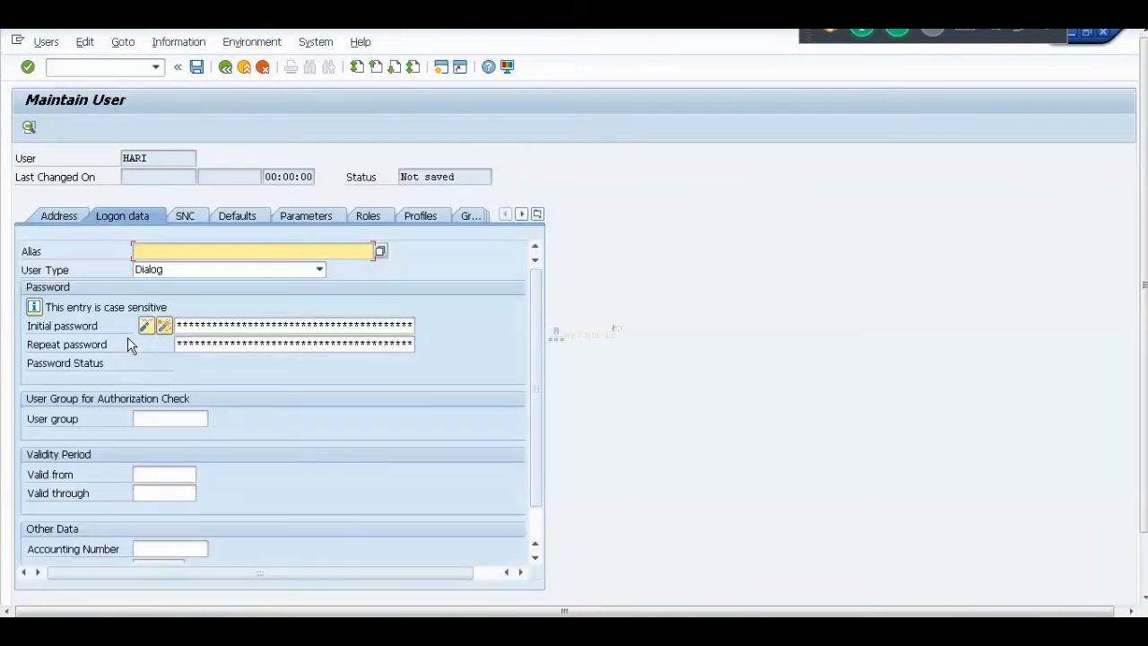
left_click(58, 221)
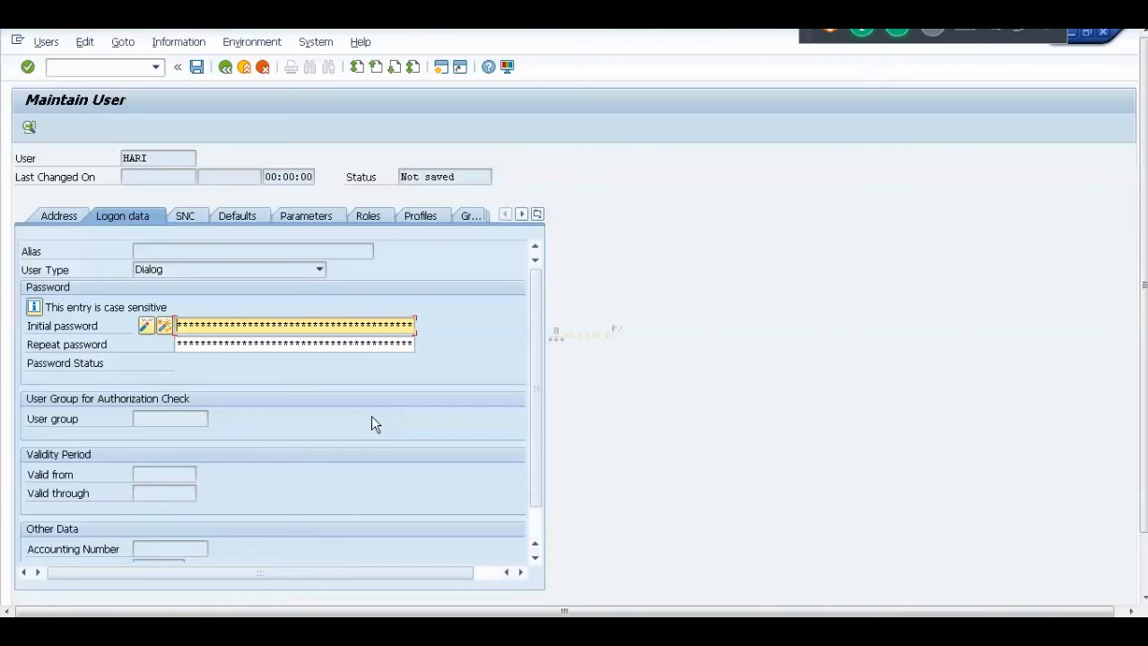
type("*************")
key("Tab")
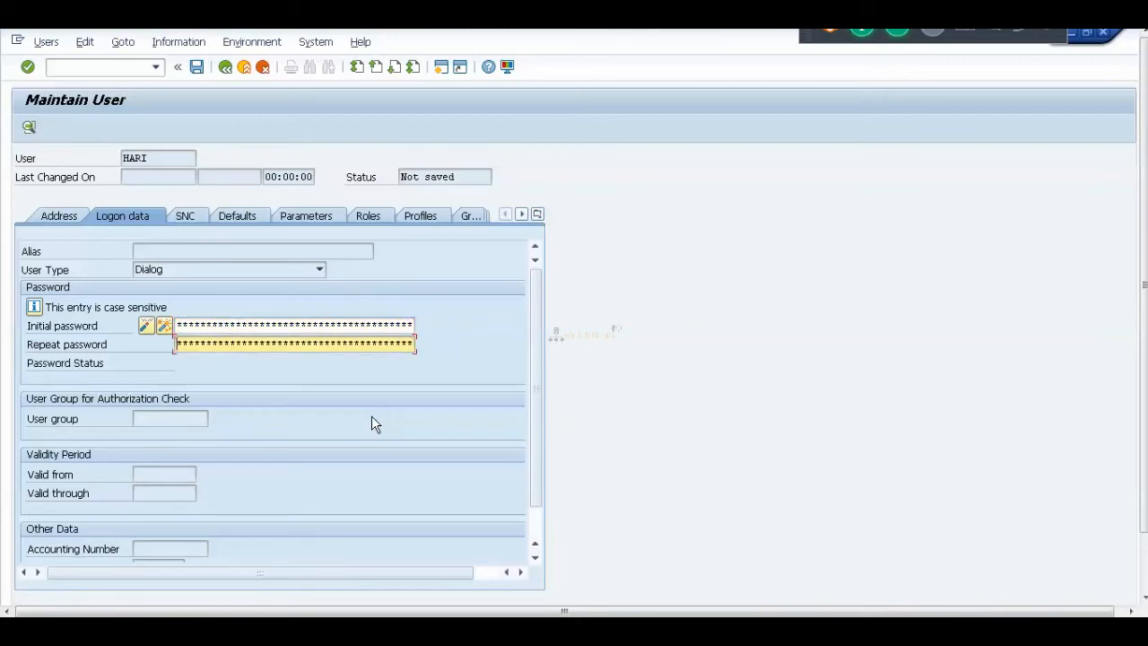
type("********")
left_click(59, 215)
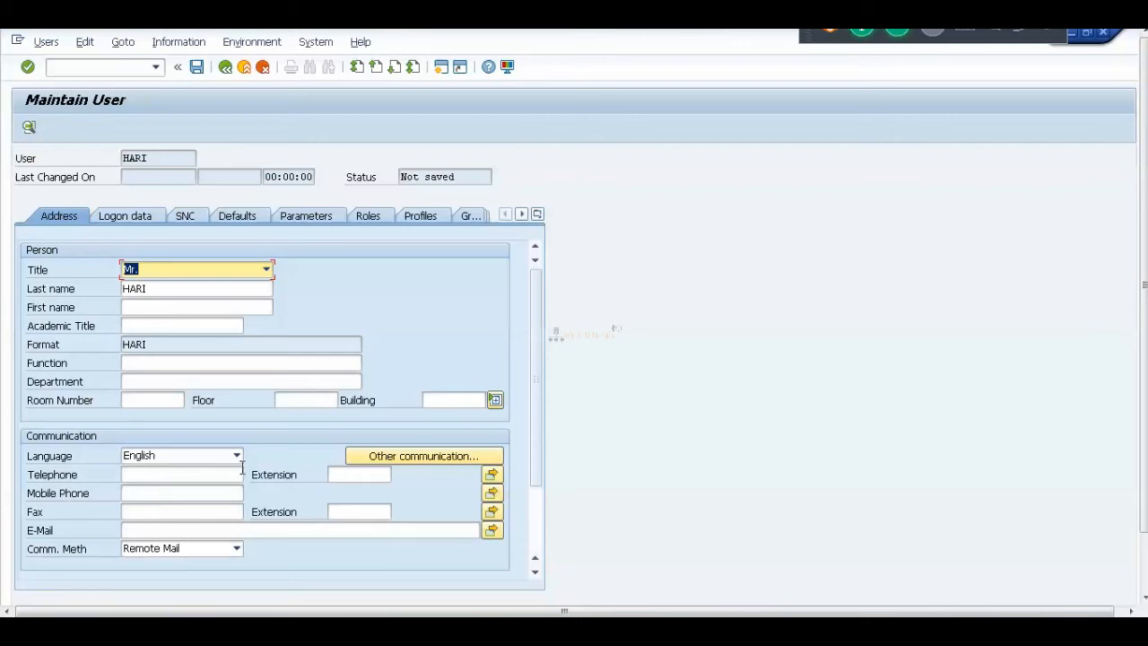
left_click(139, 222)
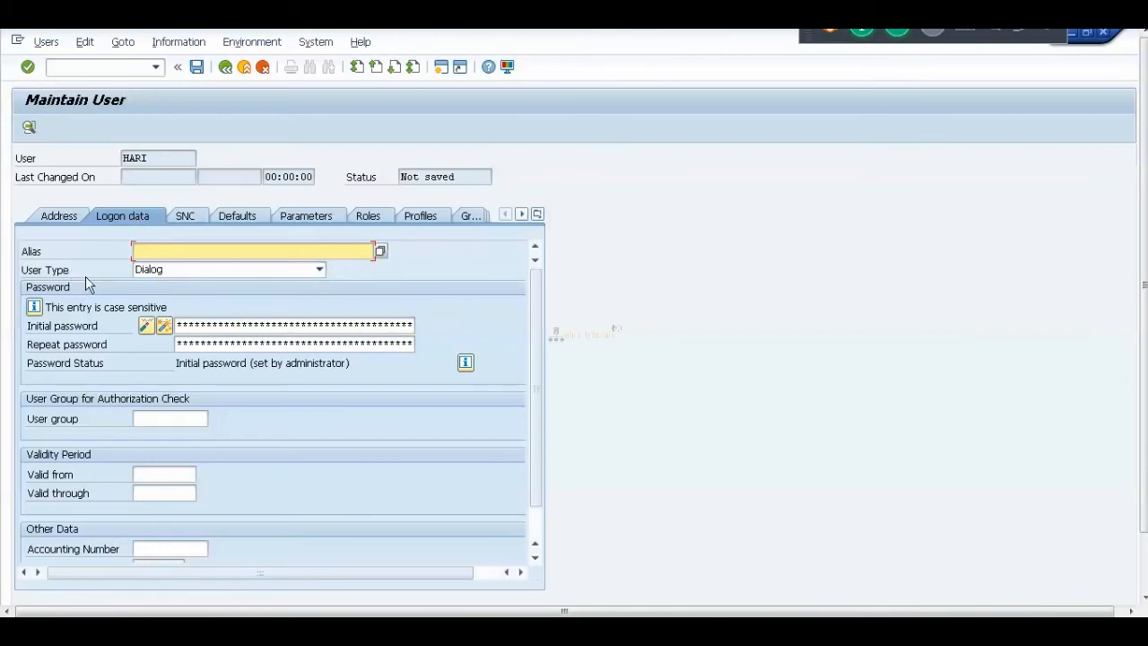
left_click(319, 270)
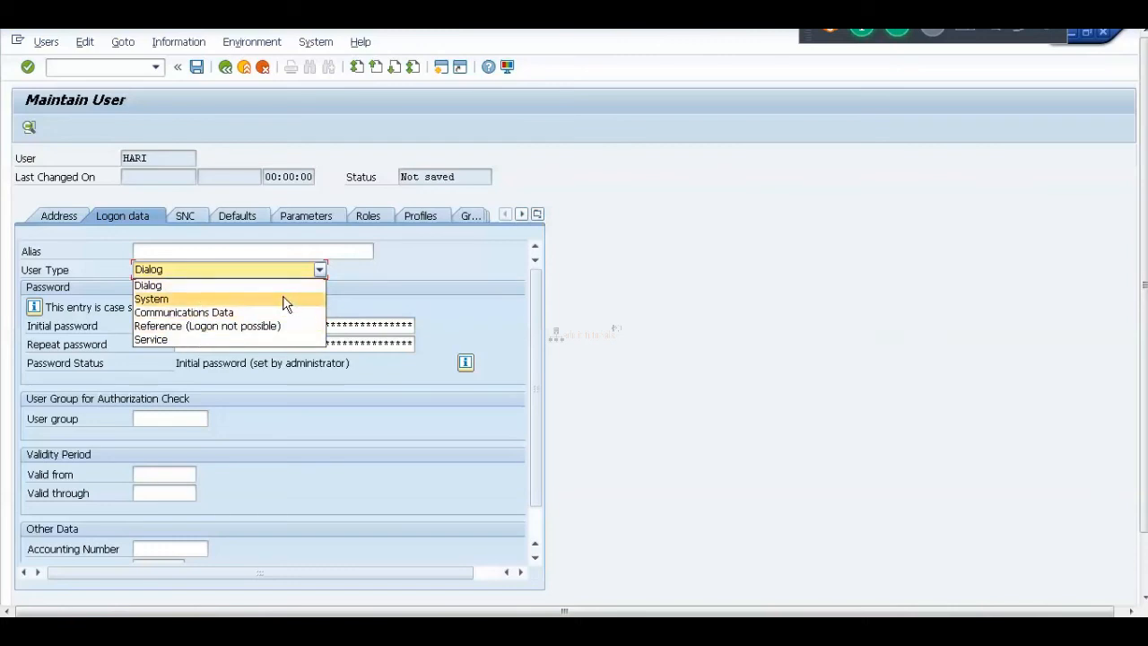
left_click(224, 287)
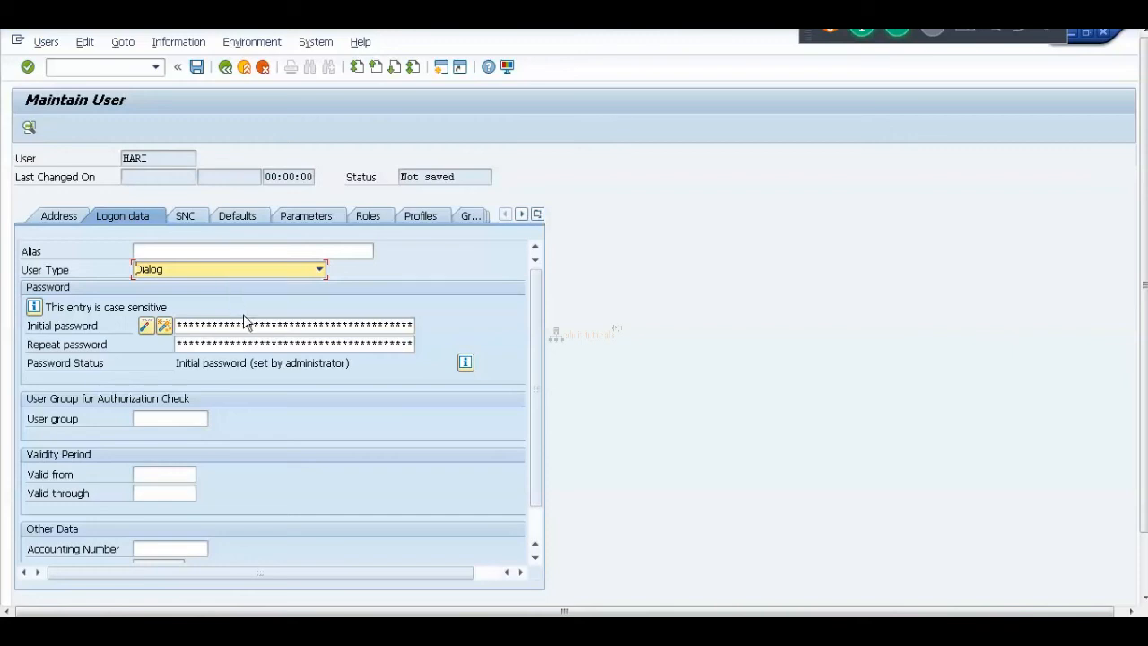
left_click(144, 474)
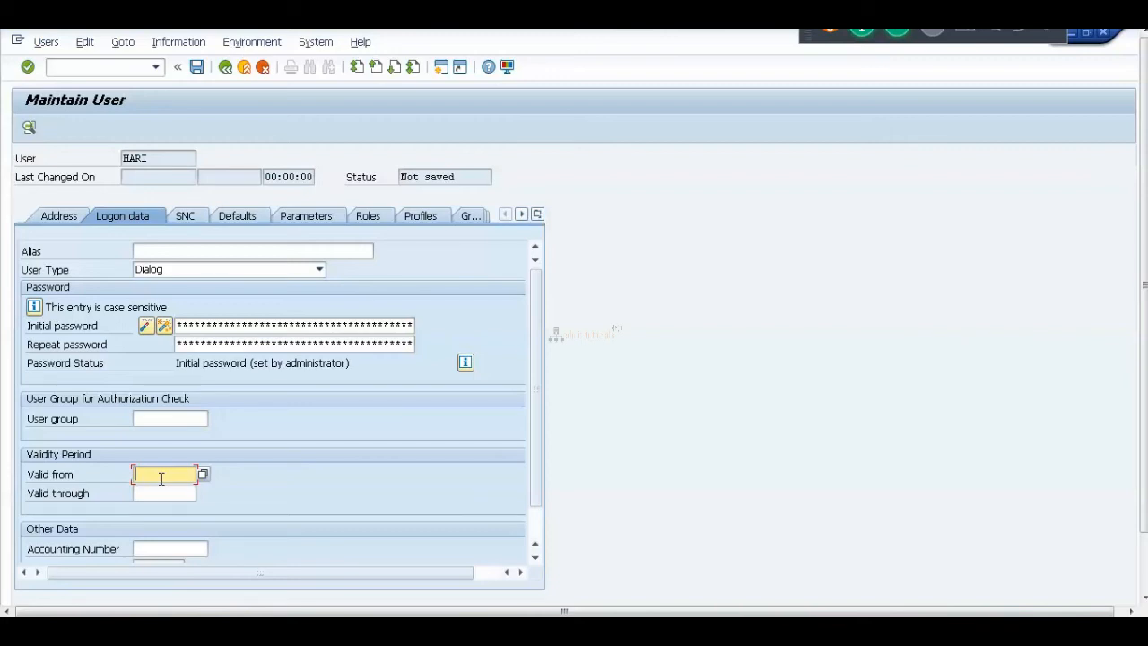
left_click(203, 475)
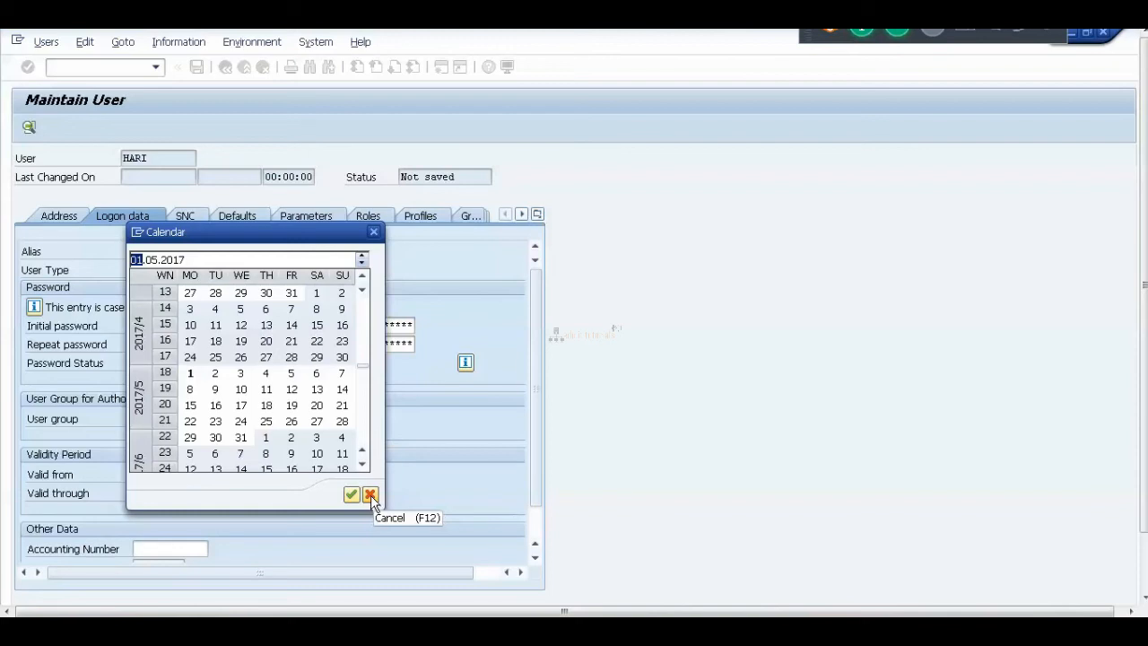
left_click(370, 495)
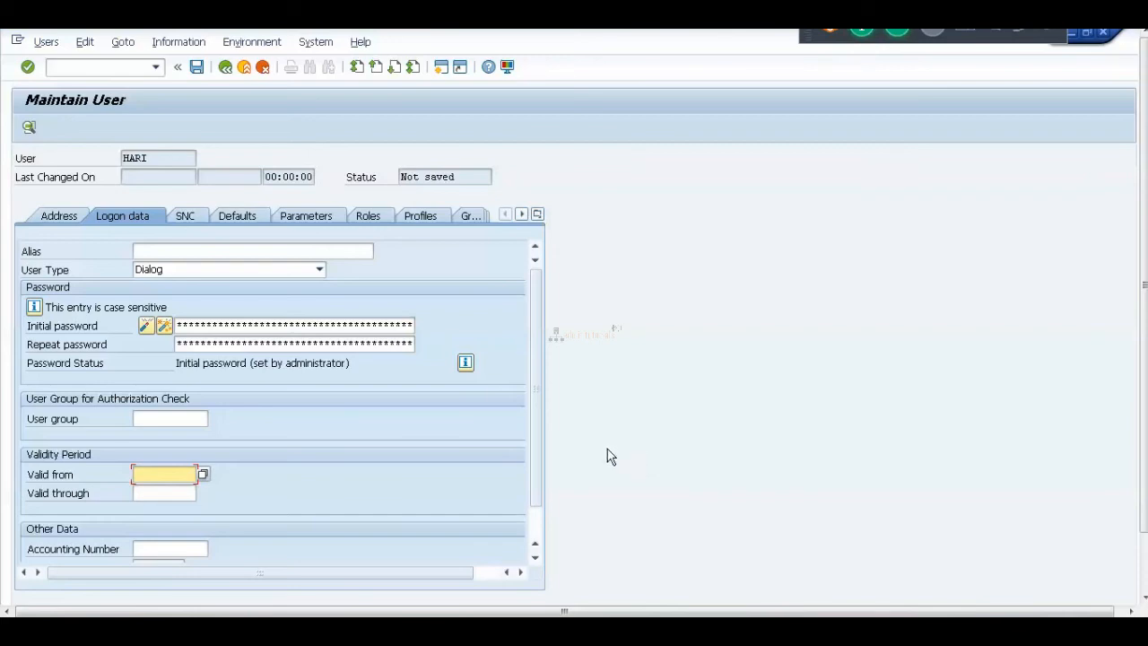
scroll(535, 481, "down", 1)
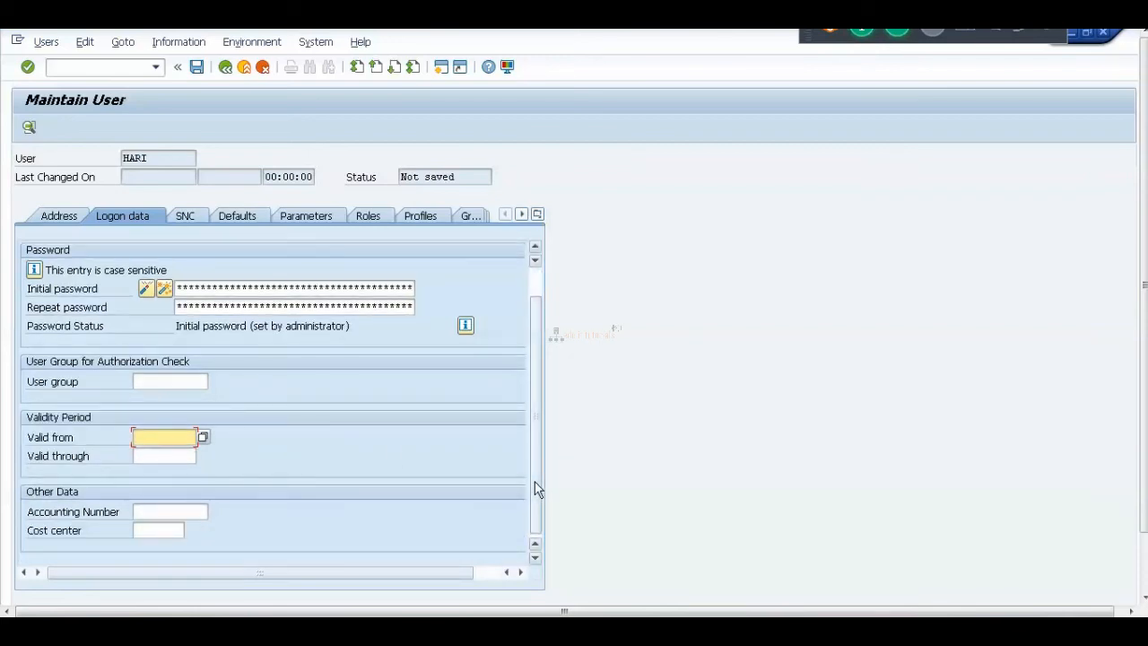
left_click(155, 380)
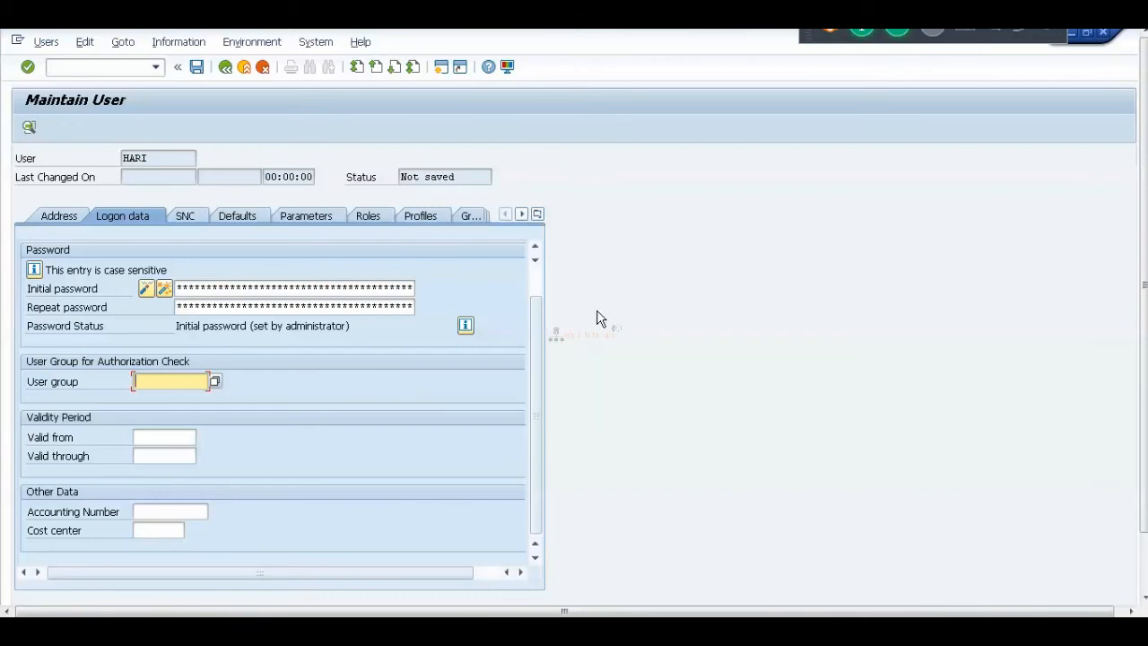
In Paint, add the notes 'TESTING --------5 USERS' and 'GROUP NAME --- TESTING'.
key("alt+Tab")
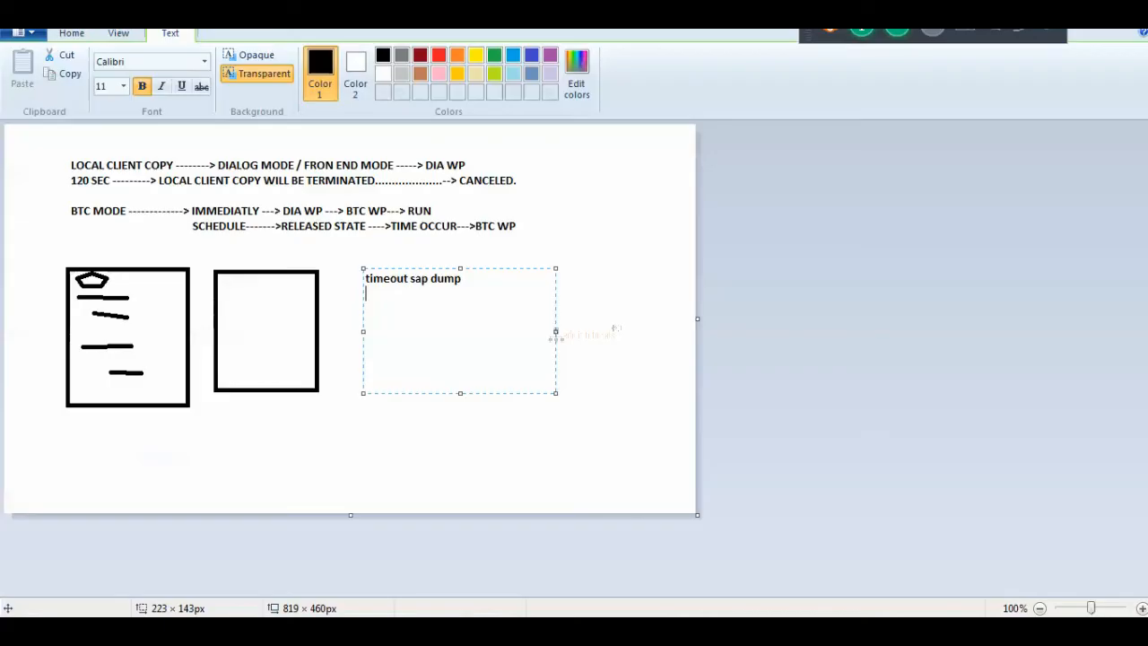
key("Return")
type("TES")
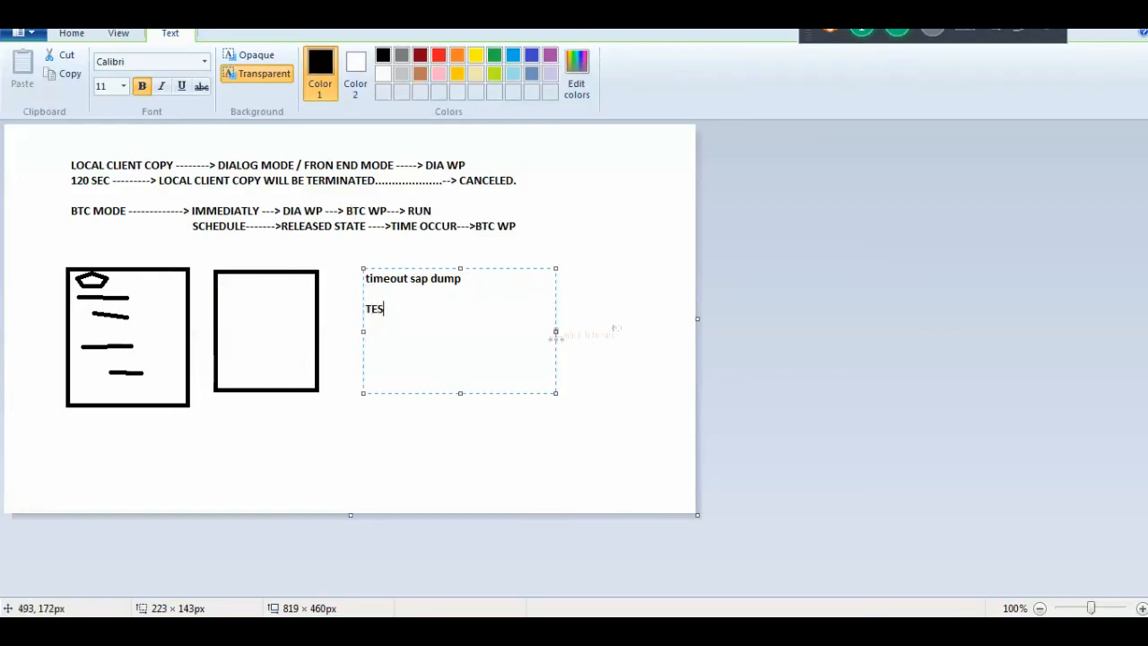
type("TING --------5 USERS")
key("Return")
key("Return")
key("BackSpace")
type("GRO")
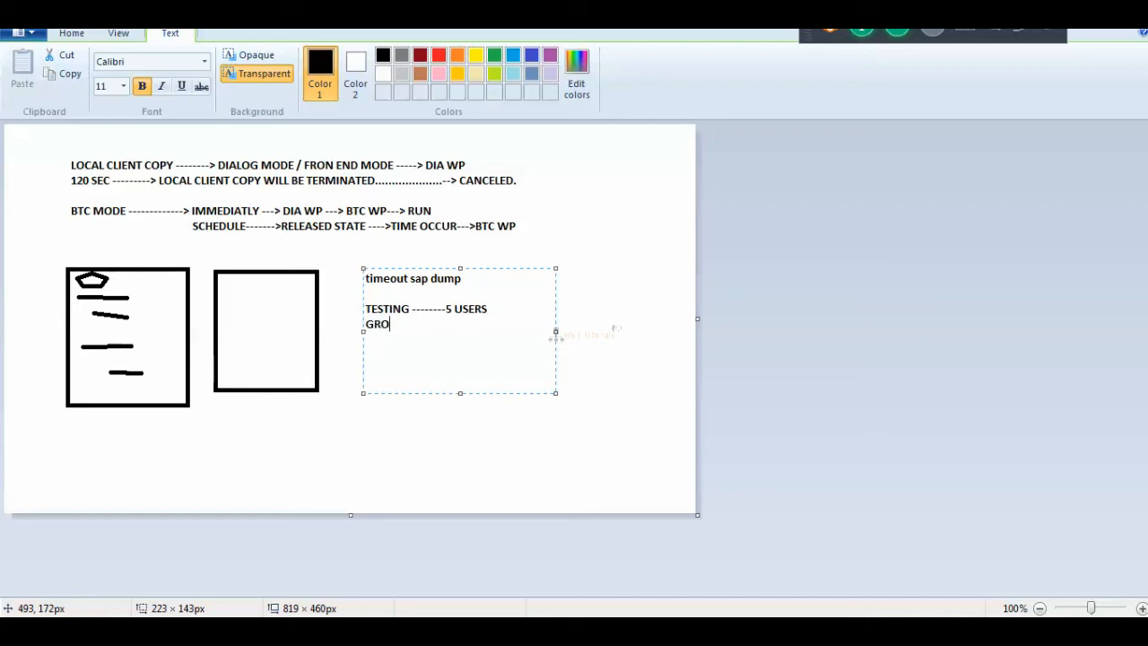
type("UP NAME --- TESTING")
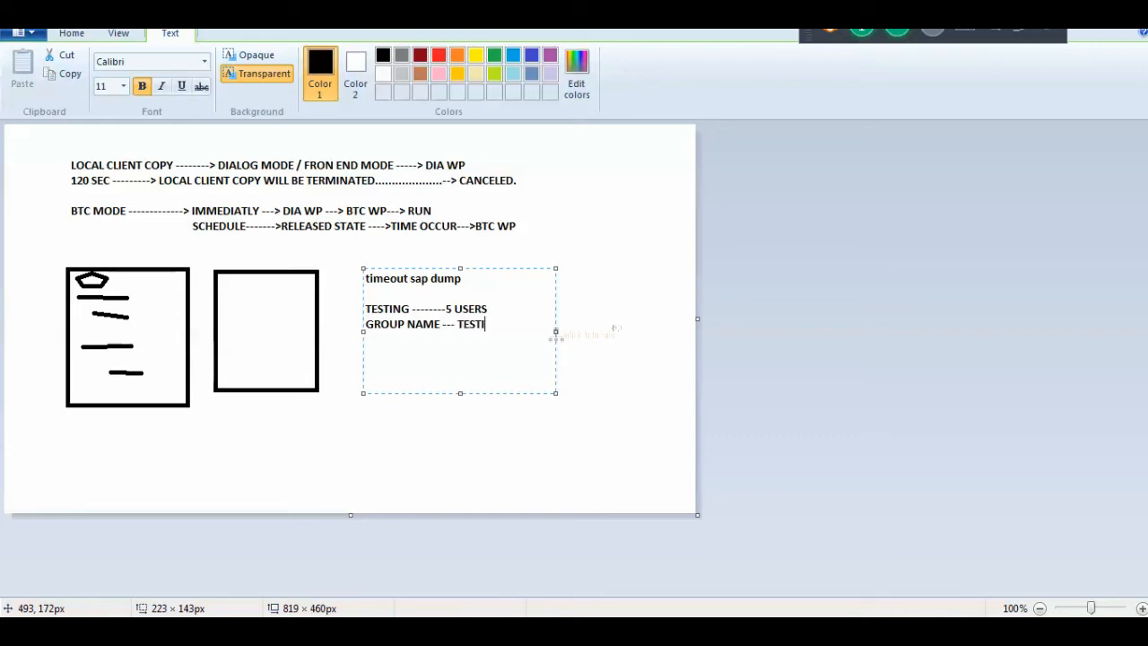
Add the lines SU01---TEST1--->TESTING, TEST2--->TESTING and TEST3--->TESTING, then return to SAP.
key("Return")
key("Return")
type("SU01---TEST1--->TESTING")
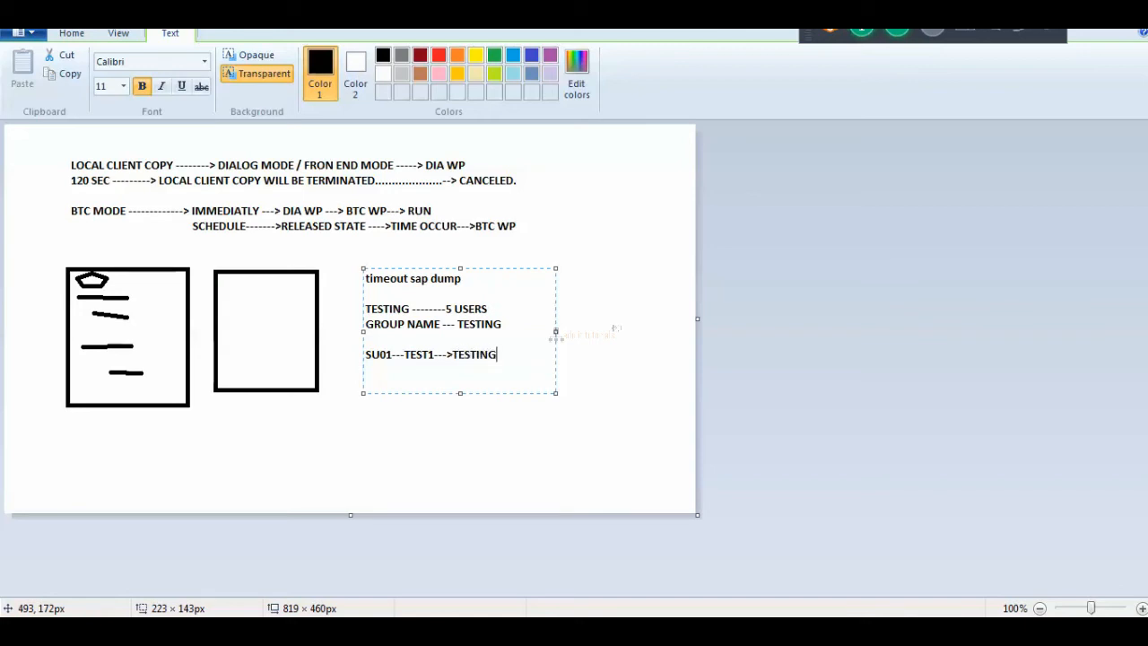
key("Return")
key("Return")
type("TEST2--->TESTING")
key("Return")
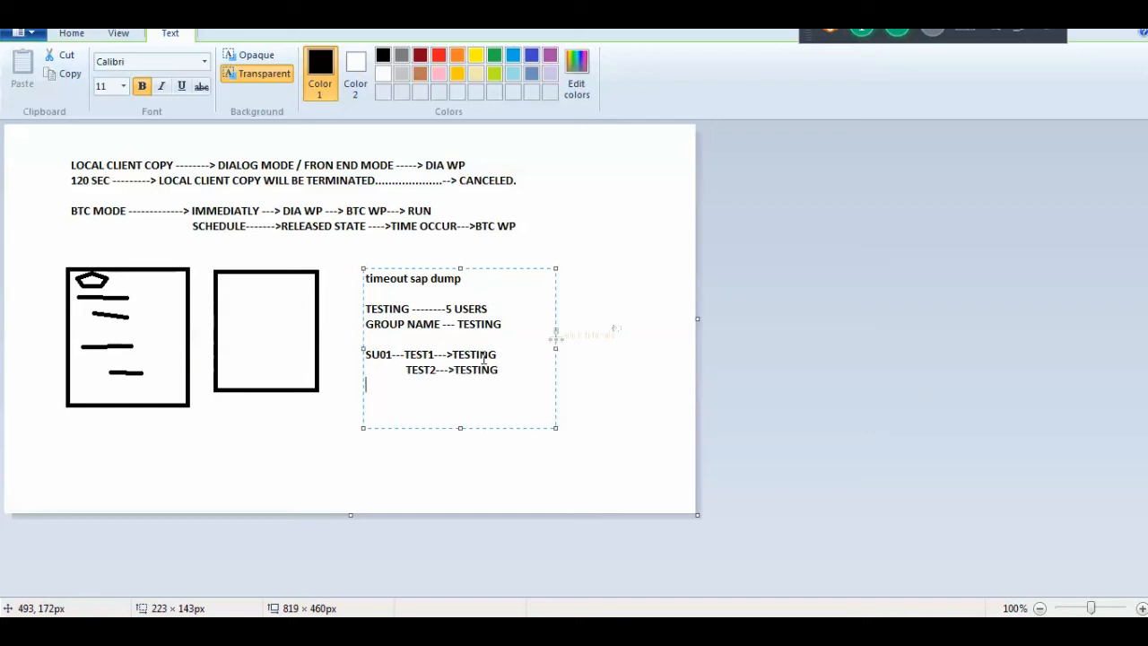
type("TEST3--->TESTING")
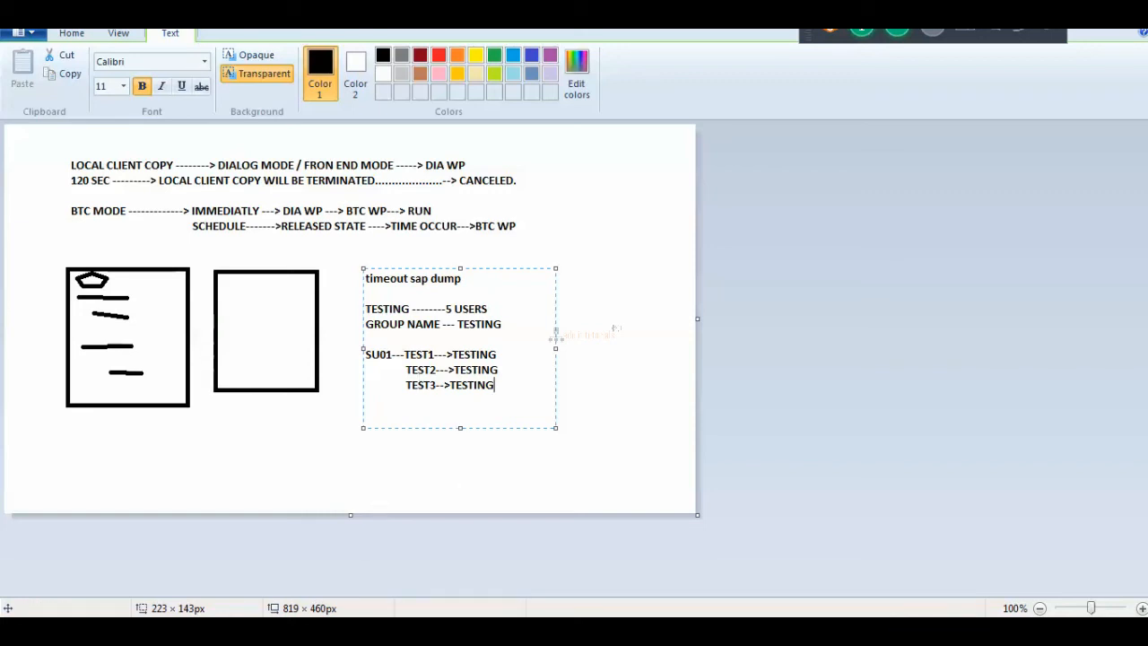
key("alt+Tab")
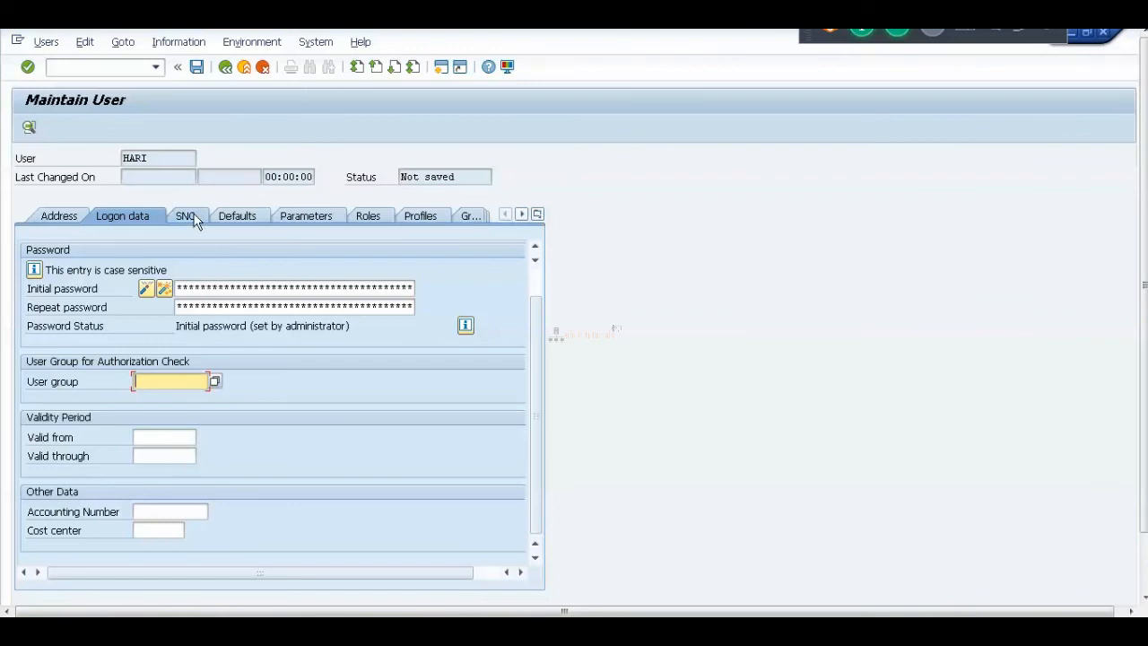
Review HARI's SNC, defaults, logon data, roles and profiles, then show the User Type choices.
left_click(240, 217)
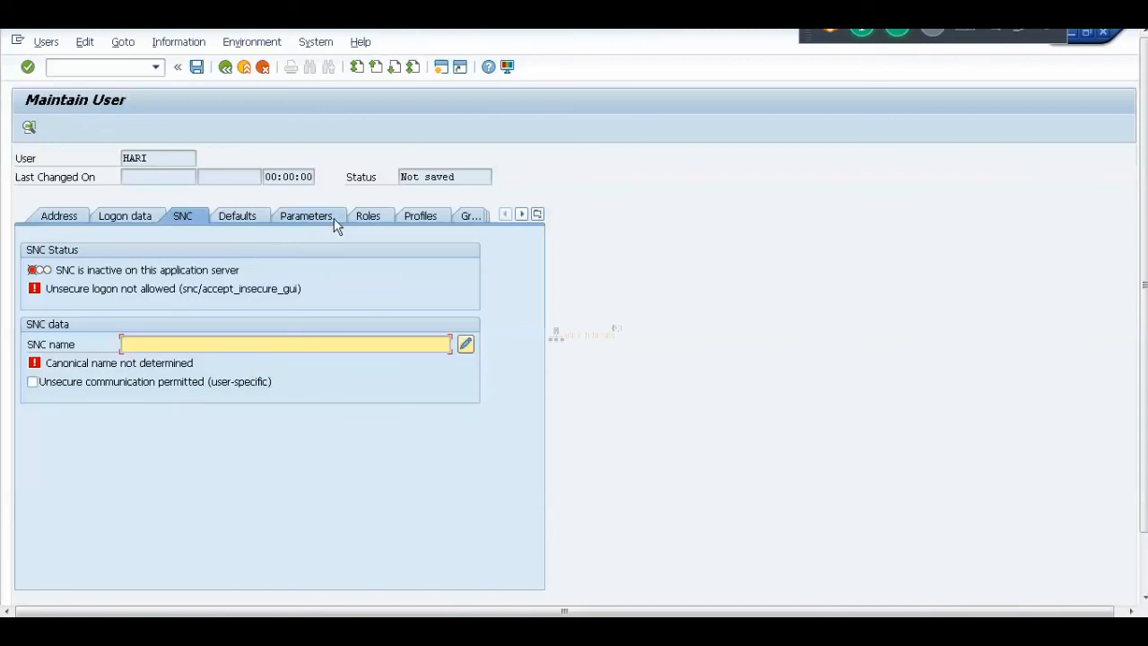
left_click(252, 218)
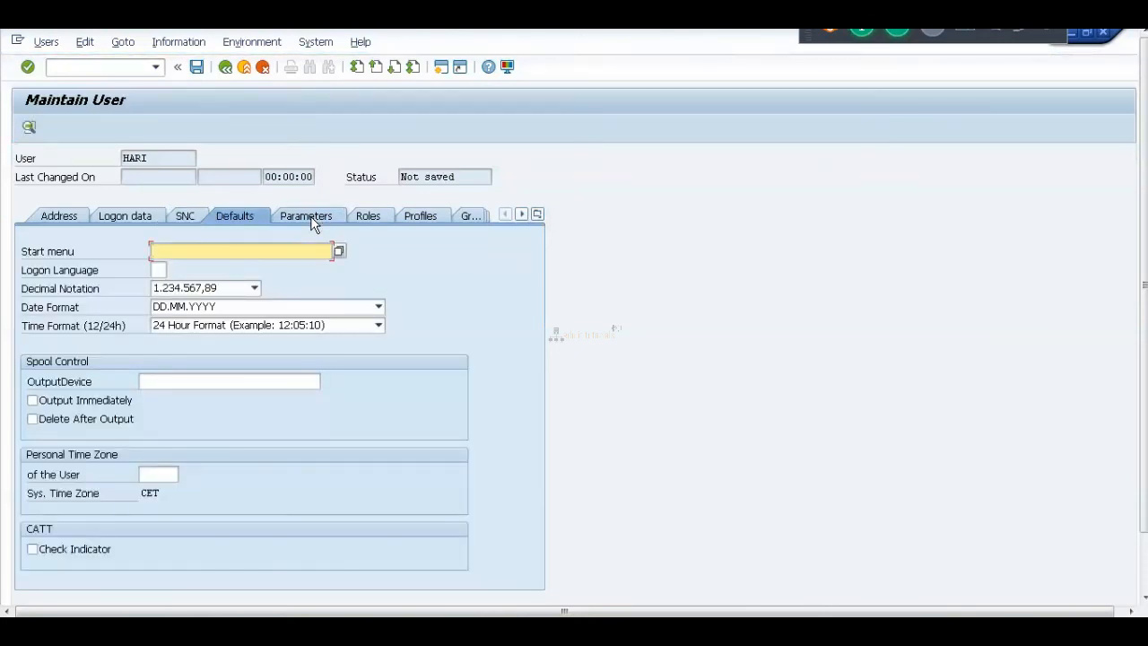
left_click(122, 215)
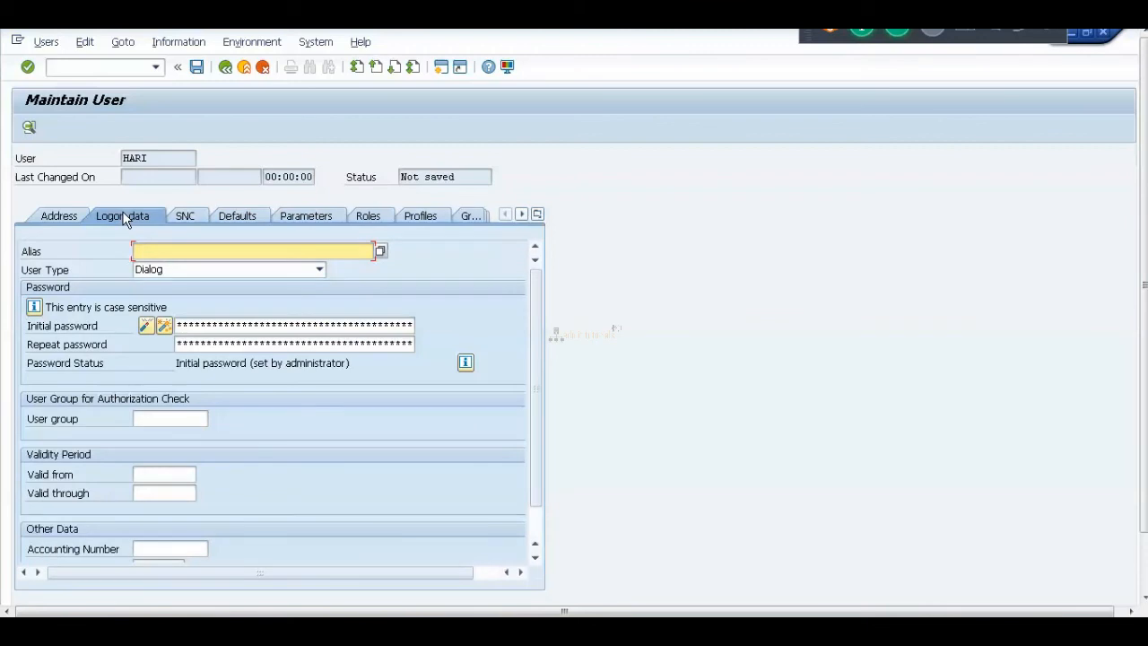
left_click(371, 217)
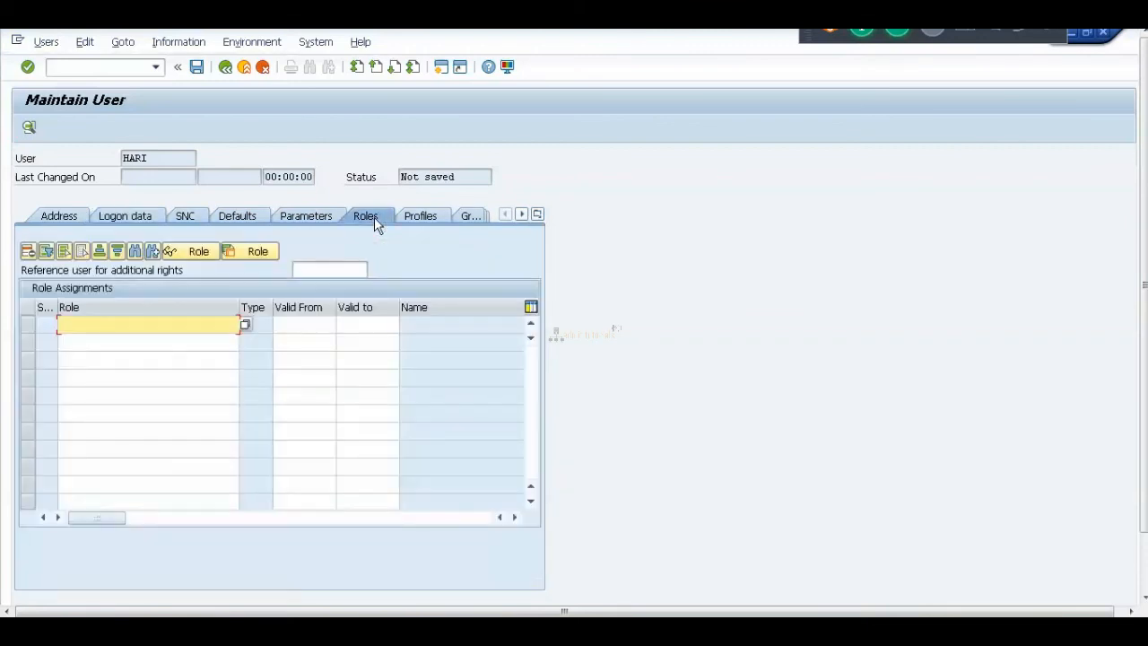
left_click(417, 216)
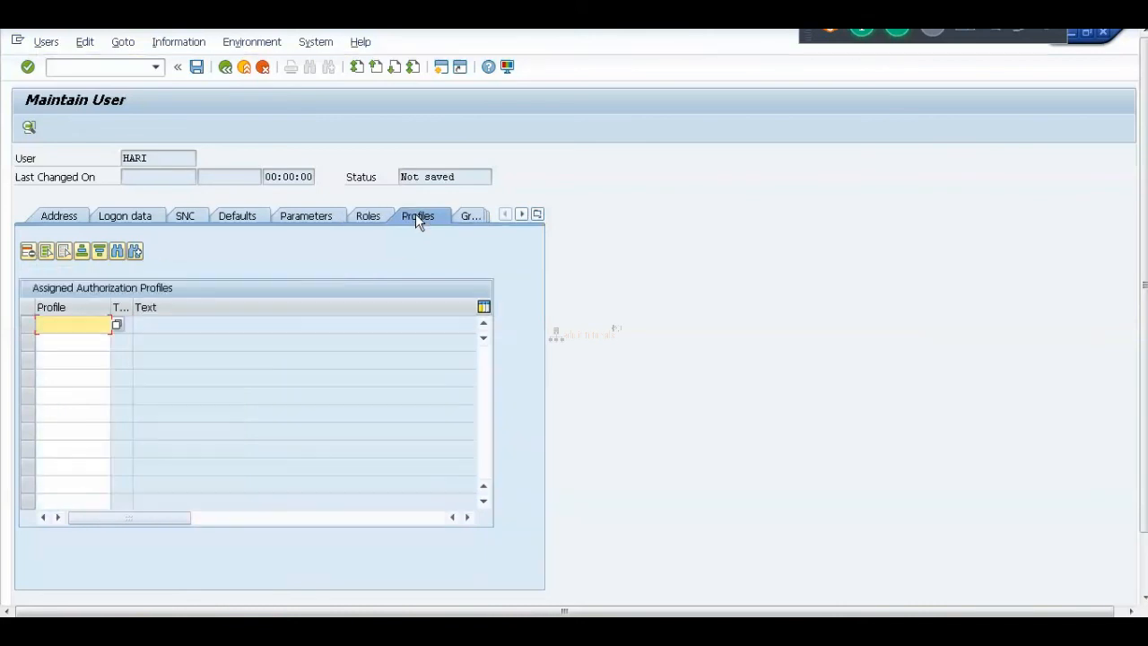
left_click(376, 217)
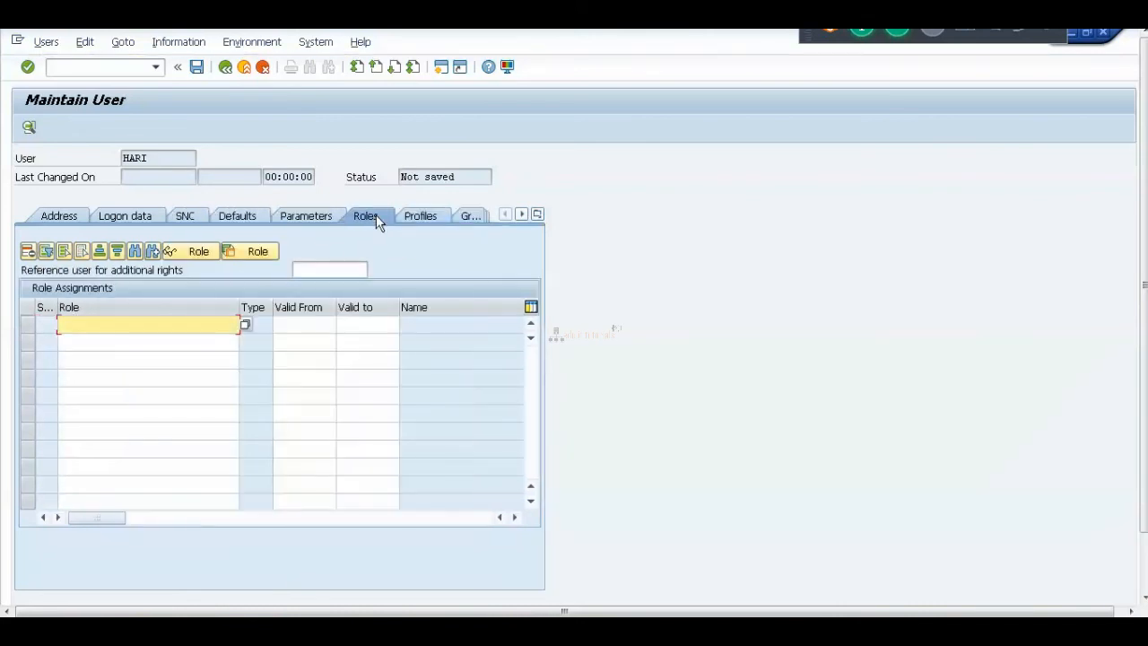
left_click(153, 218)
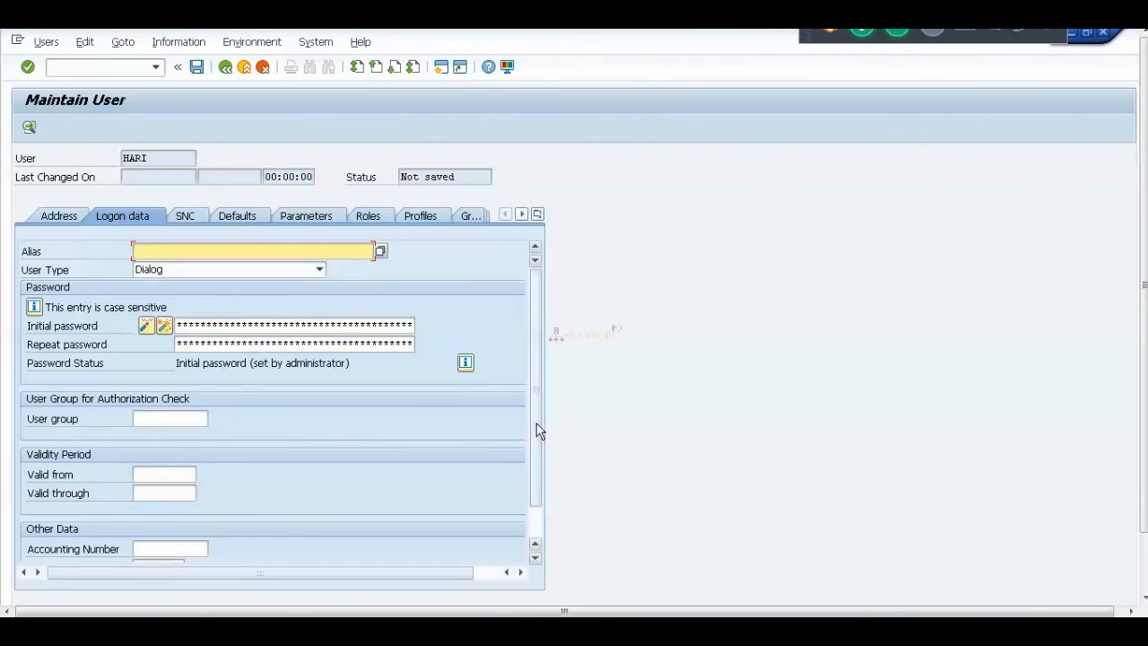
left_click(319, 271)
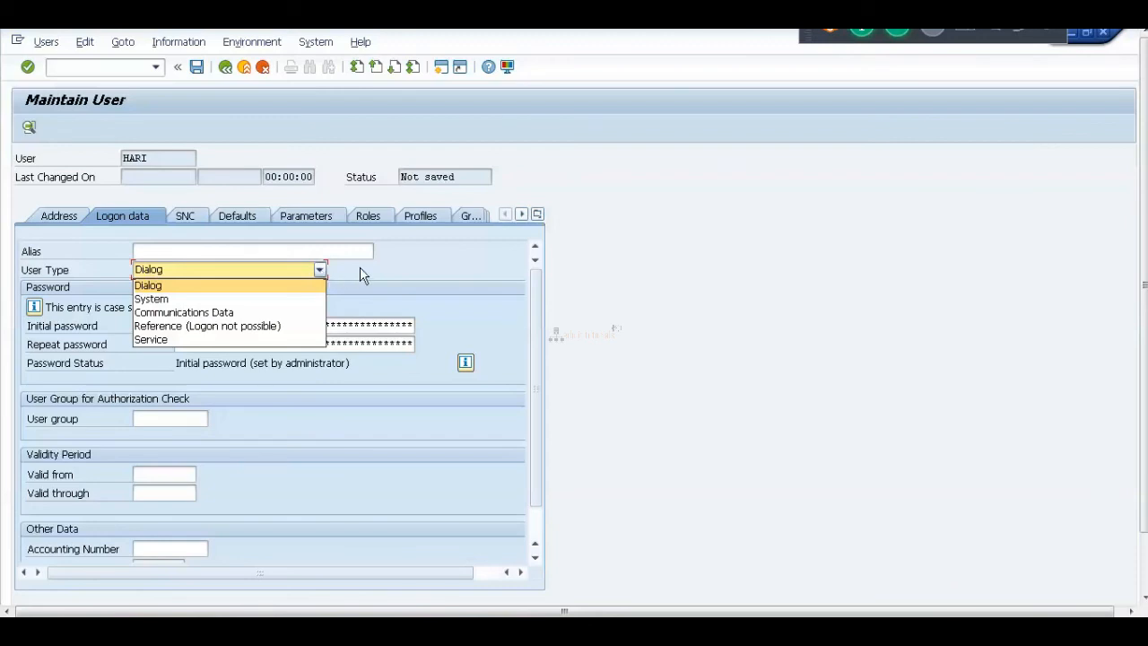
Keep user type Dialog and alternate between Roles and Profiles, ending on the empty Profiles list.
left_click(360, 267)
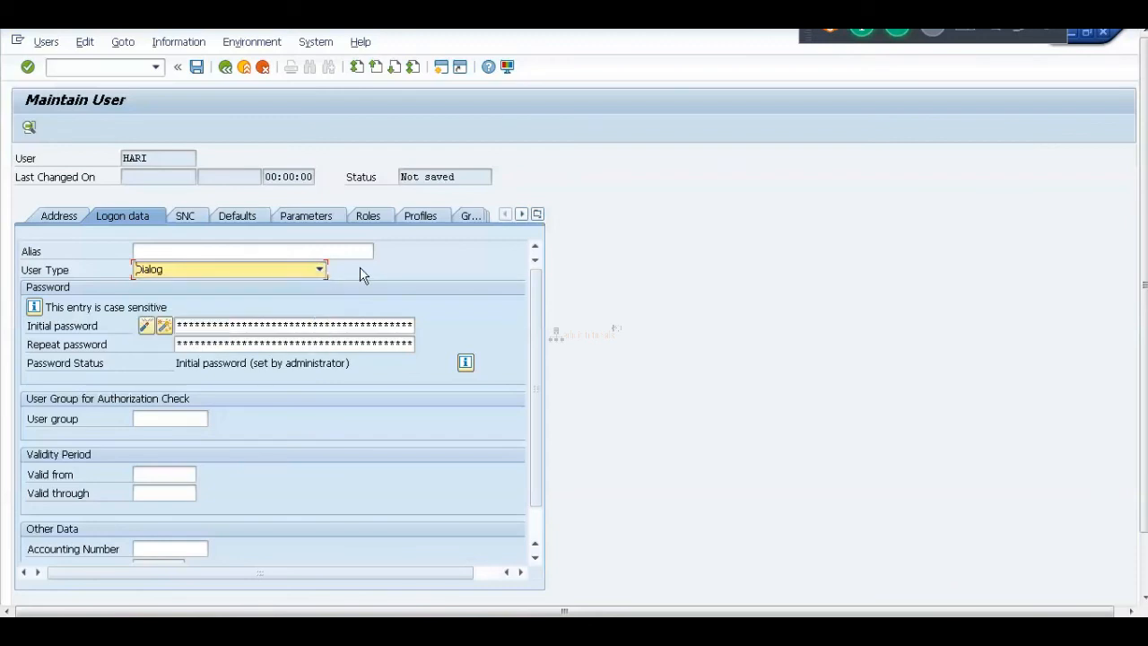
left_click(369, 217)
left_click(422, 219)
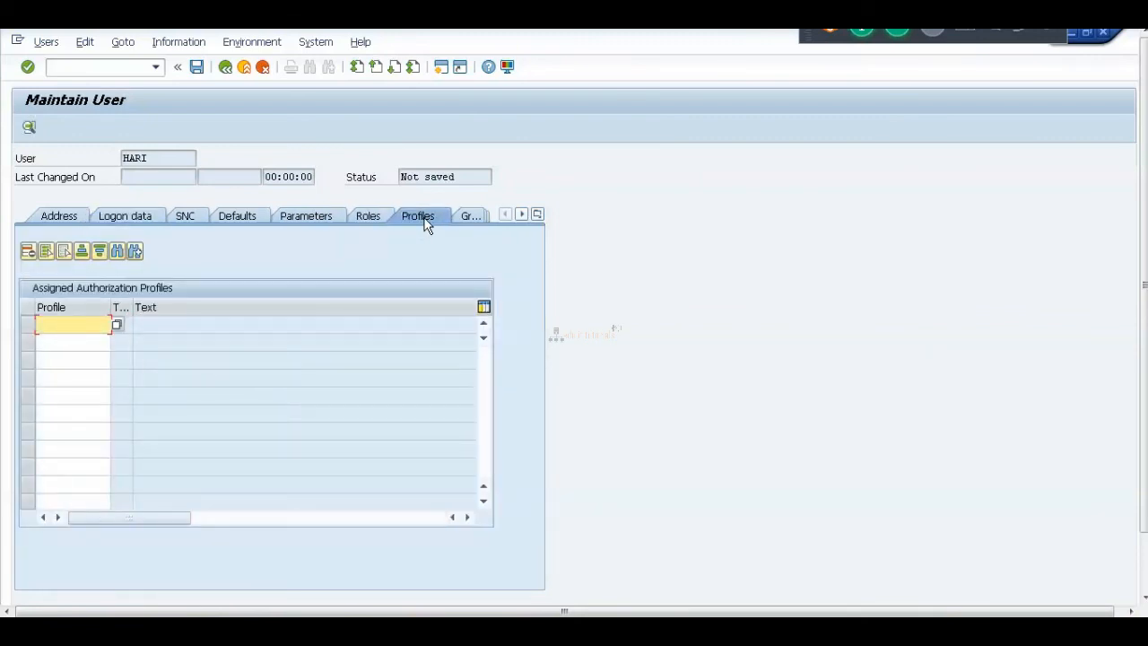
left_click(382, 223)
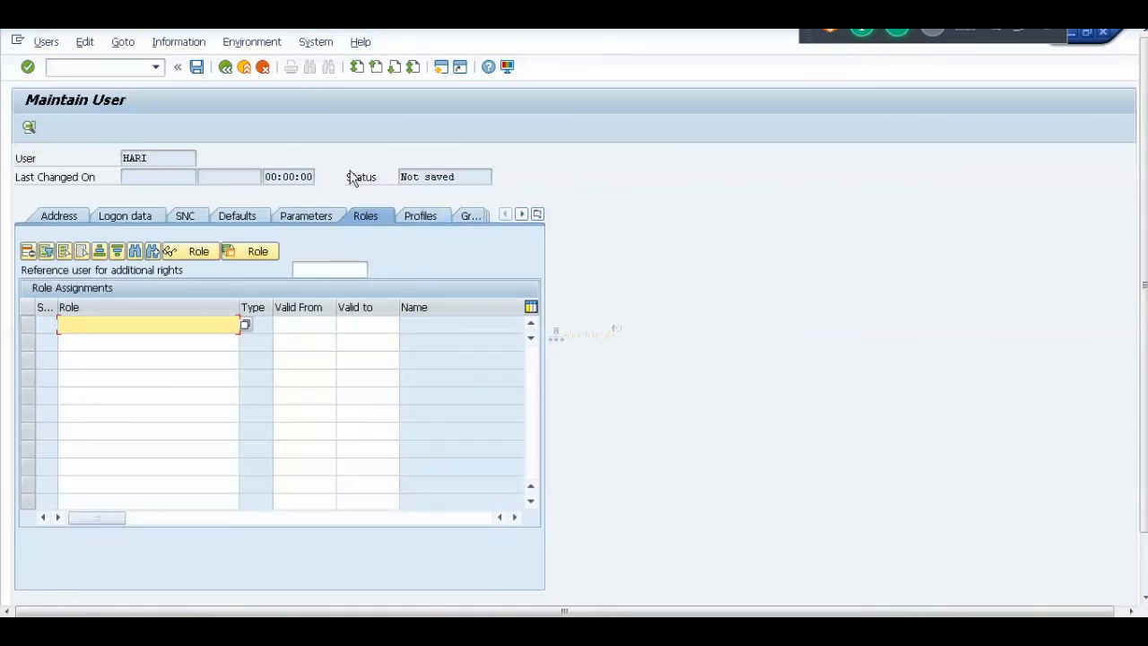
left_click(415, 217)
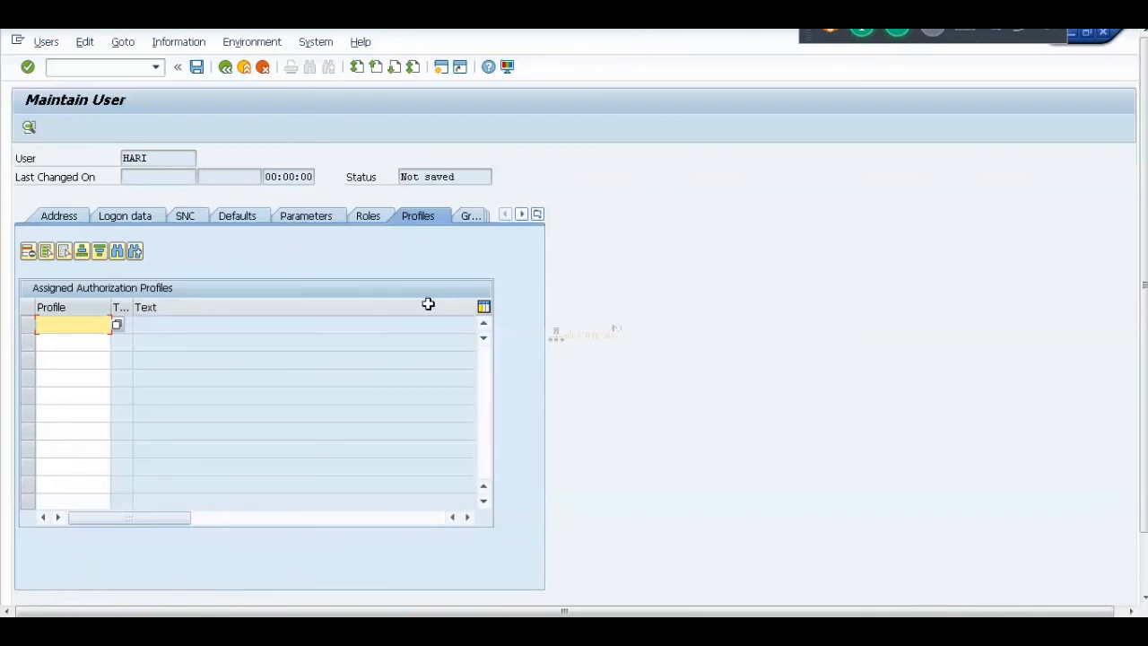
left_click(371, 216)
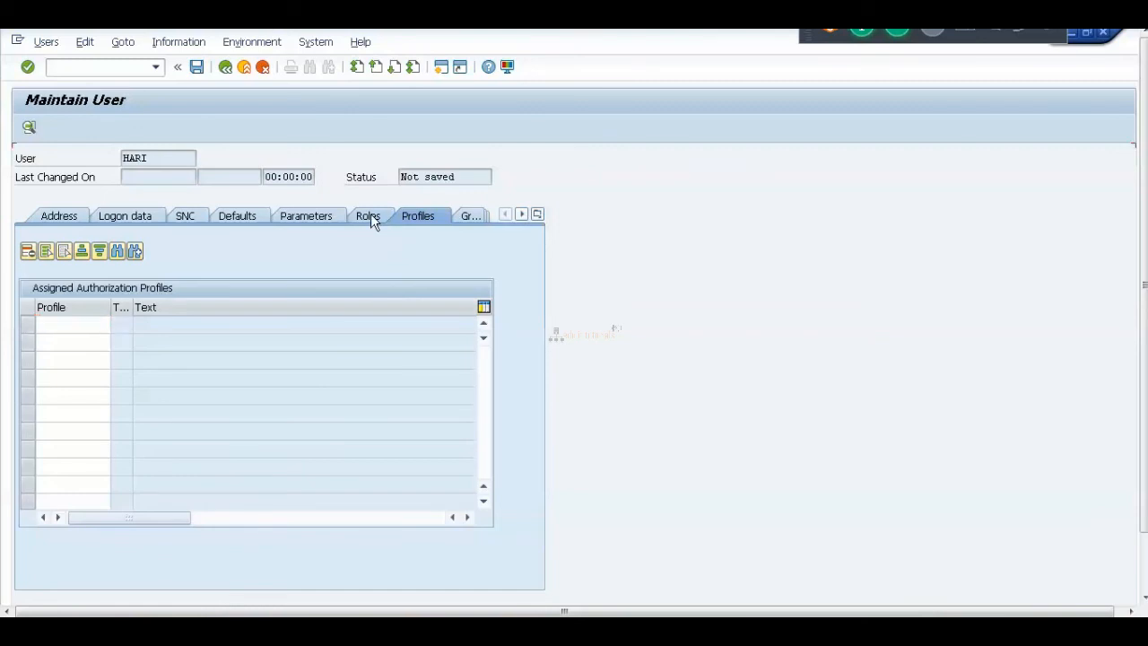
left_click(422, 221)
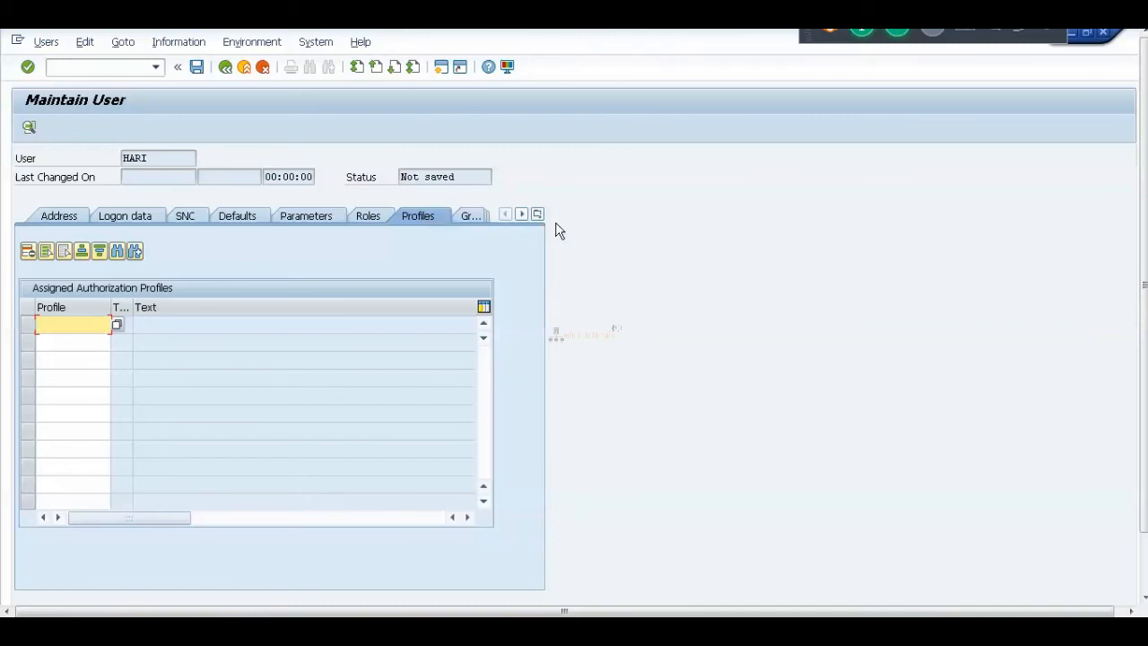
left_click(372, 217)
left_click(424, 224)
left_click(215, 630)
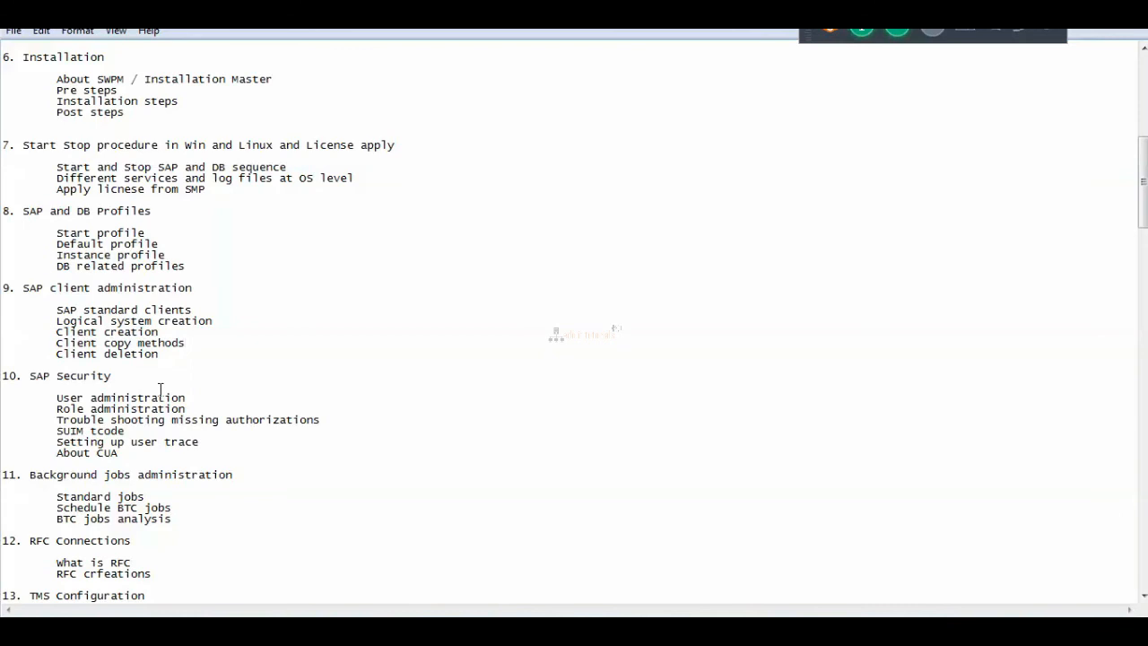
left_click_drag(57, 409, 191, 410)
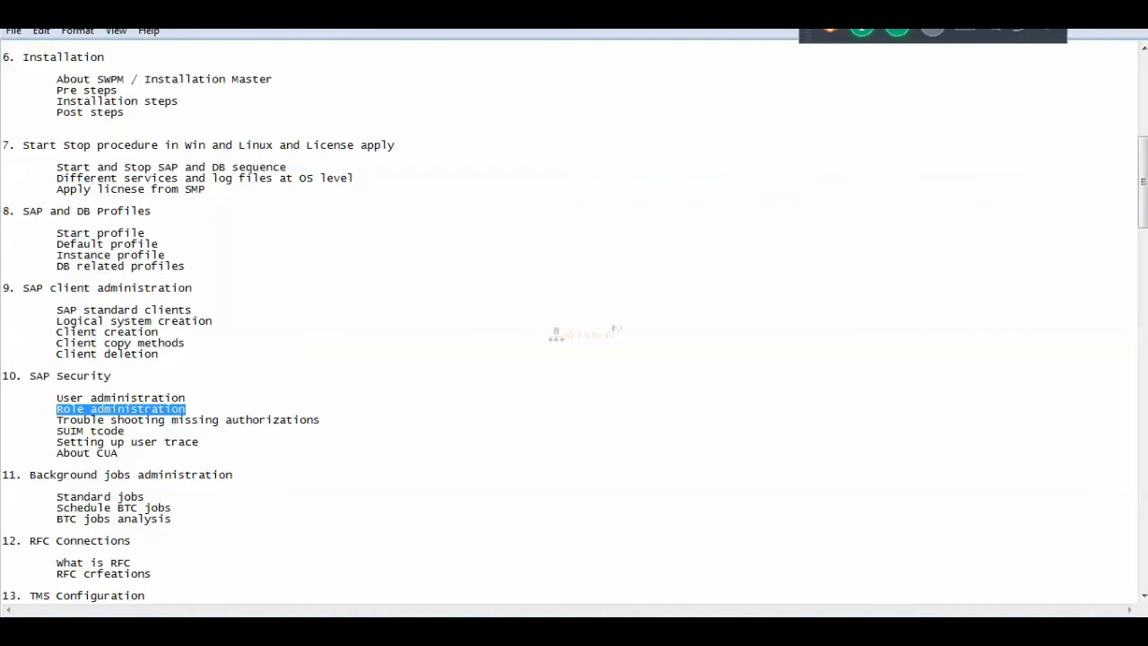
left_click(1073, 29)
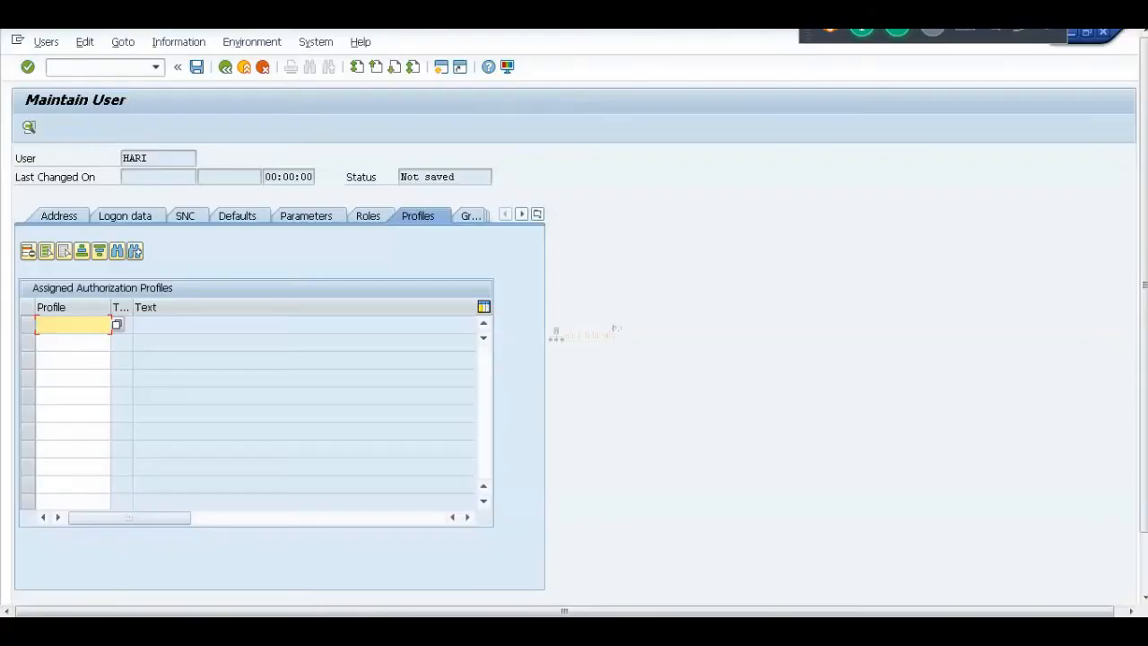
left_click(366, 220)
left_click(421, 221)
left_click(143, 158)
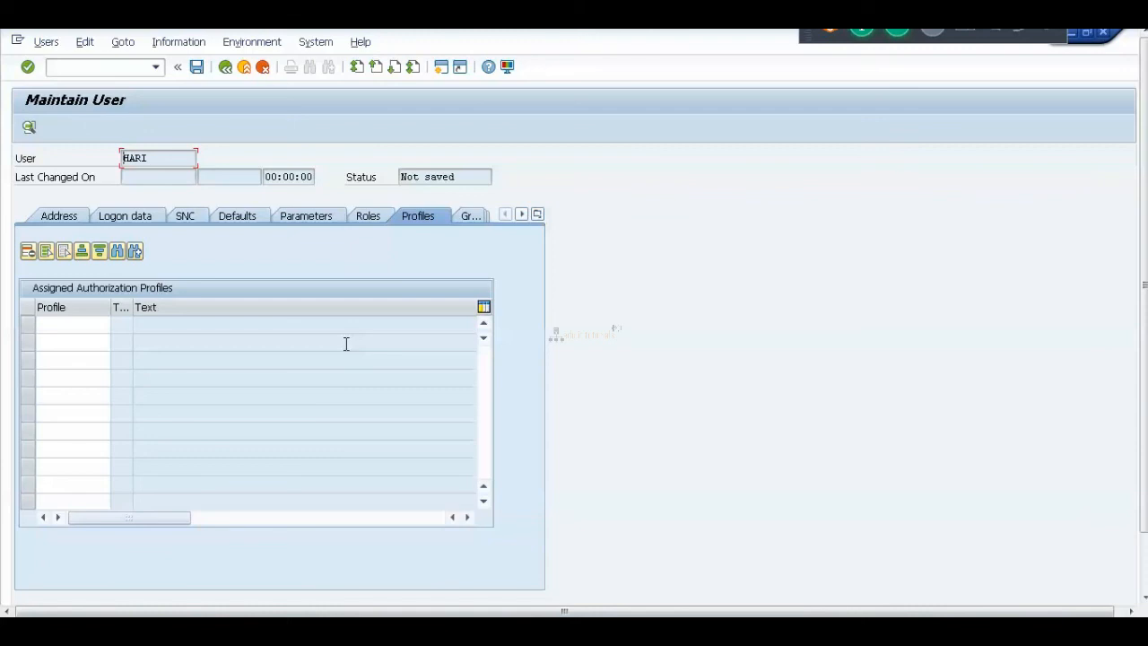
left_click(376, 214)
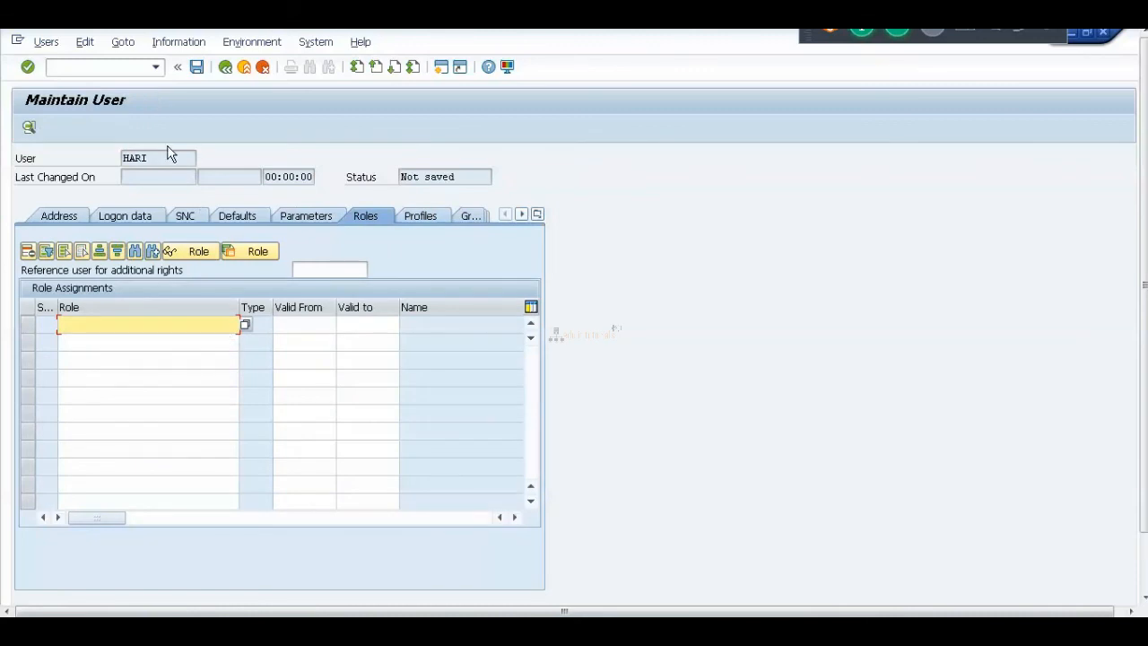
left_click(65, 217)
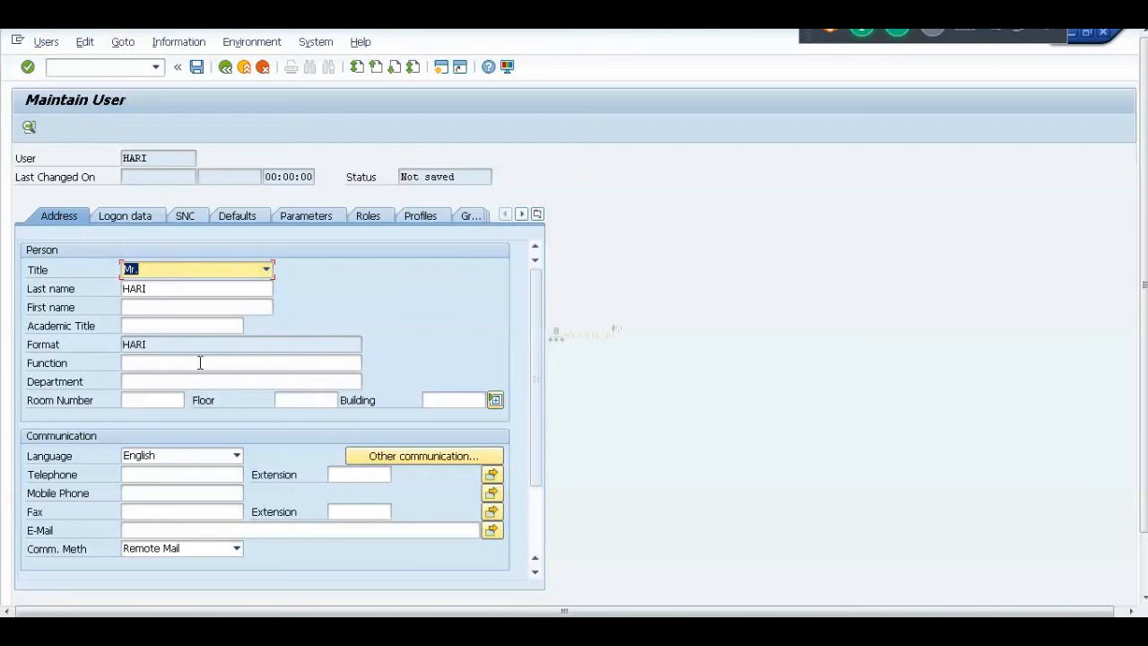
left_click(132, 216)
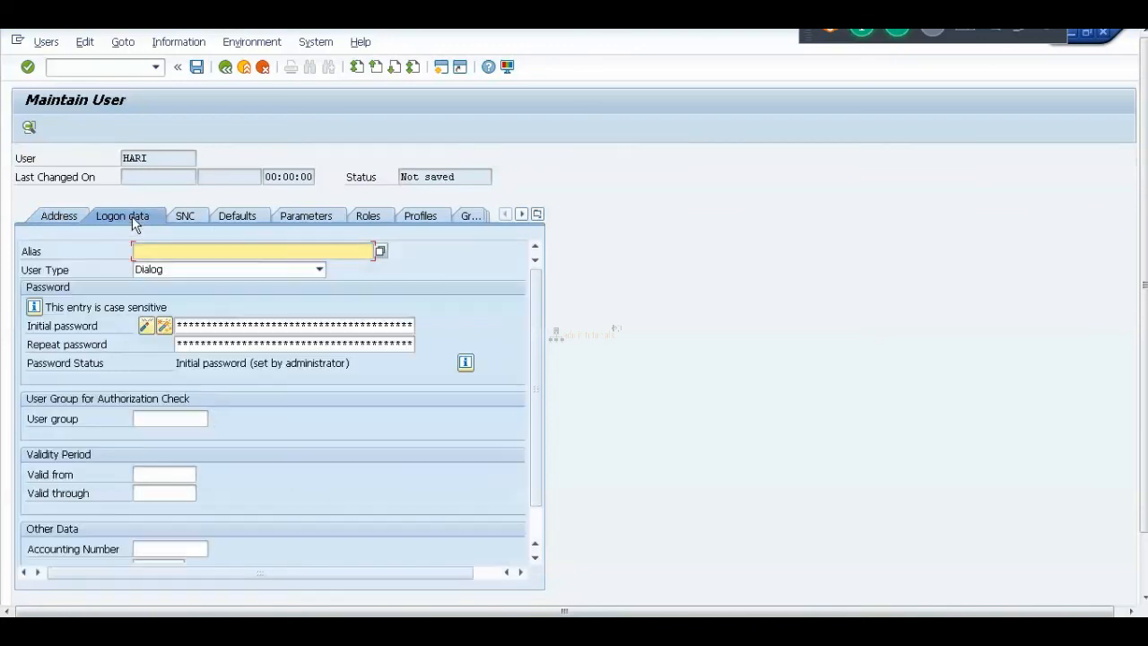
left_click(170, 271)
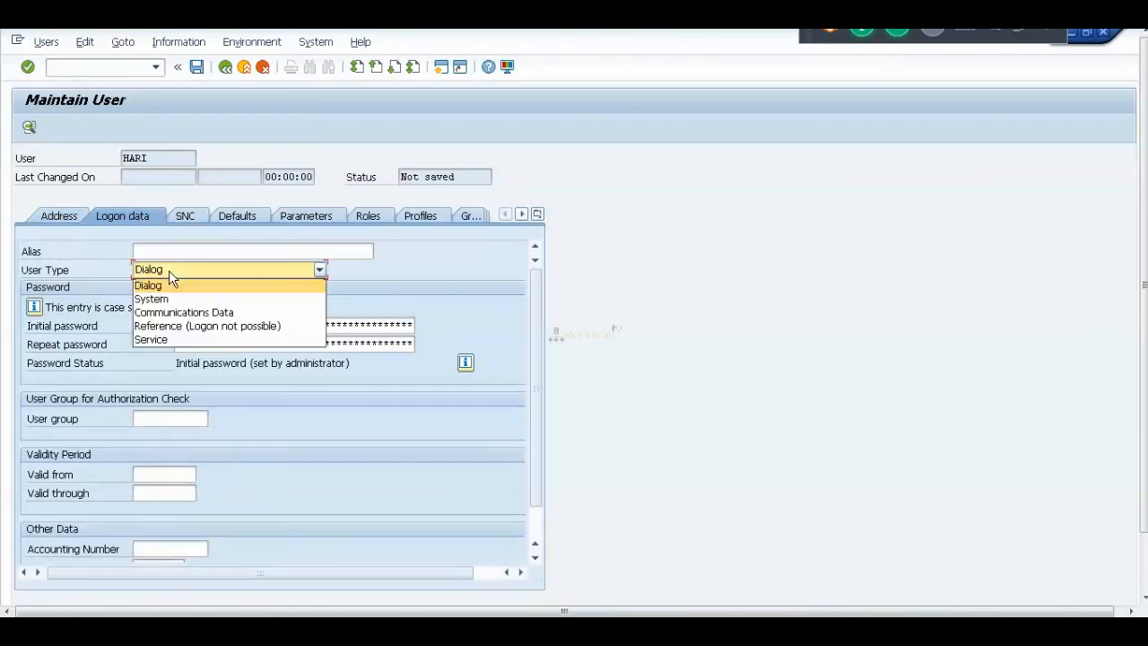
left_click(169, 270)
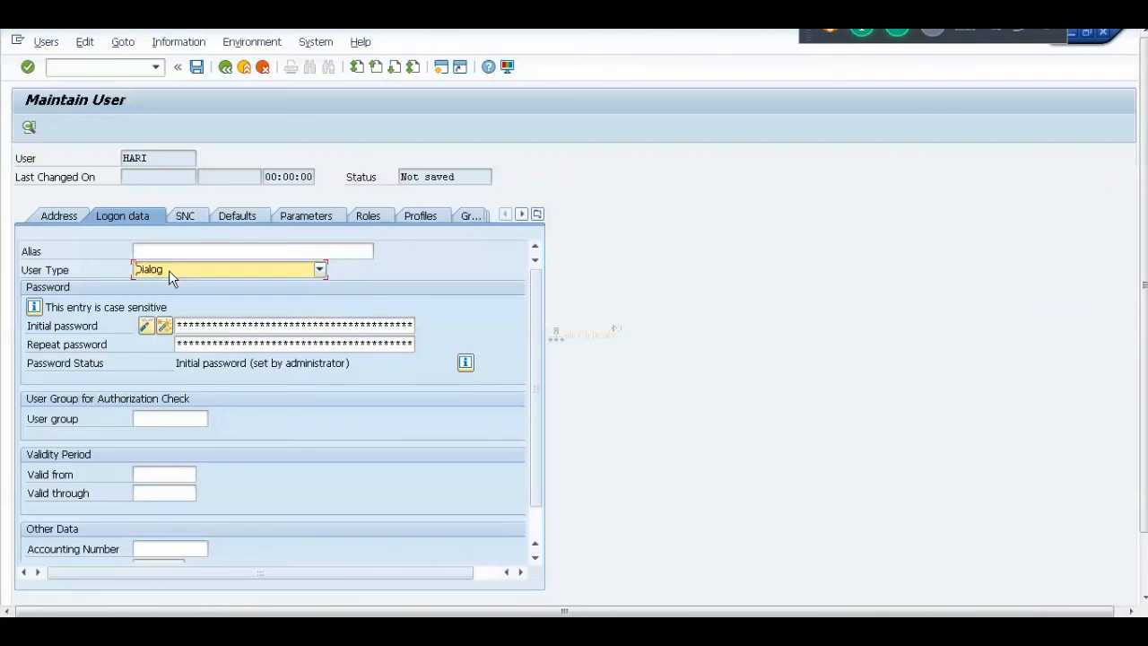
left_click(370, 217)
left_click(422, 218)
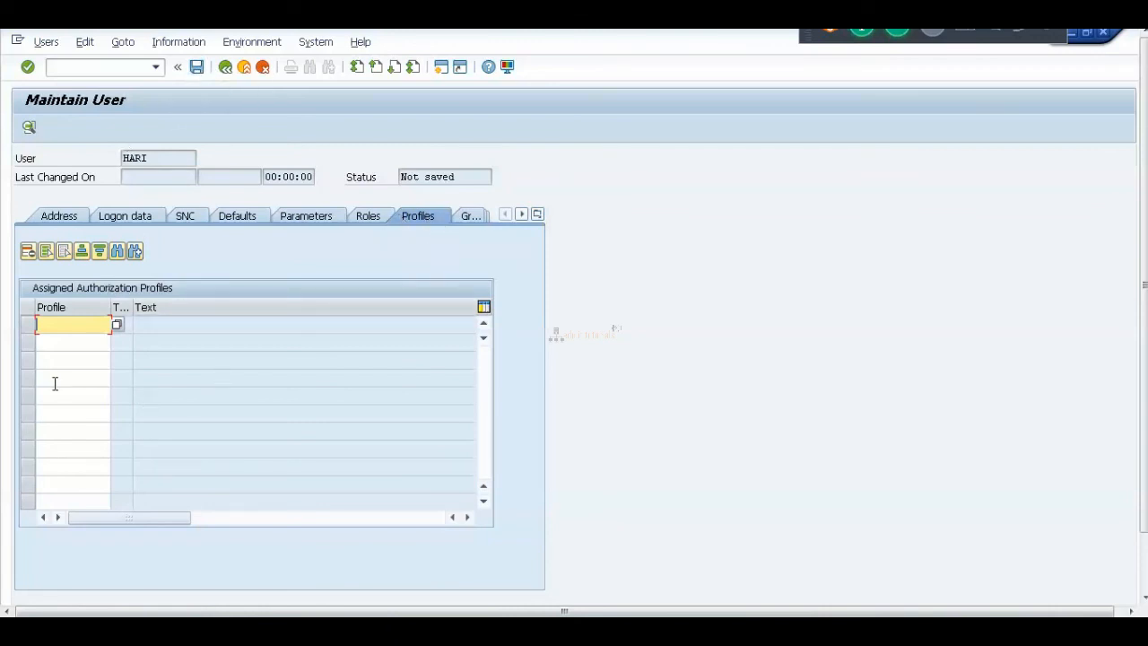
Assign profiles SAP_ALL and SAP_NEW to HARI, save, and reopen the user in change mode.
type("sa")
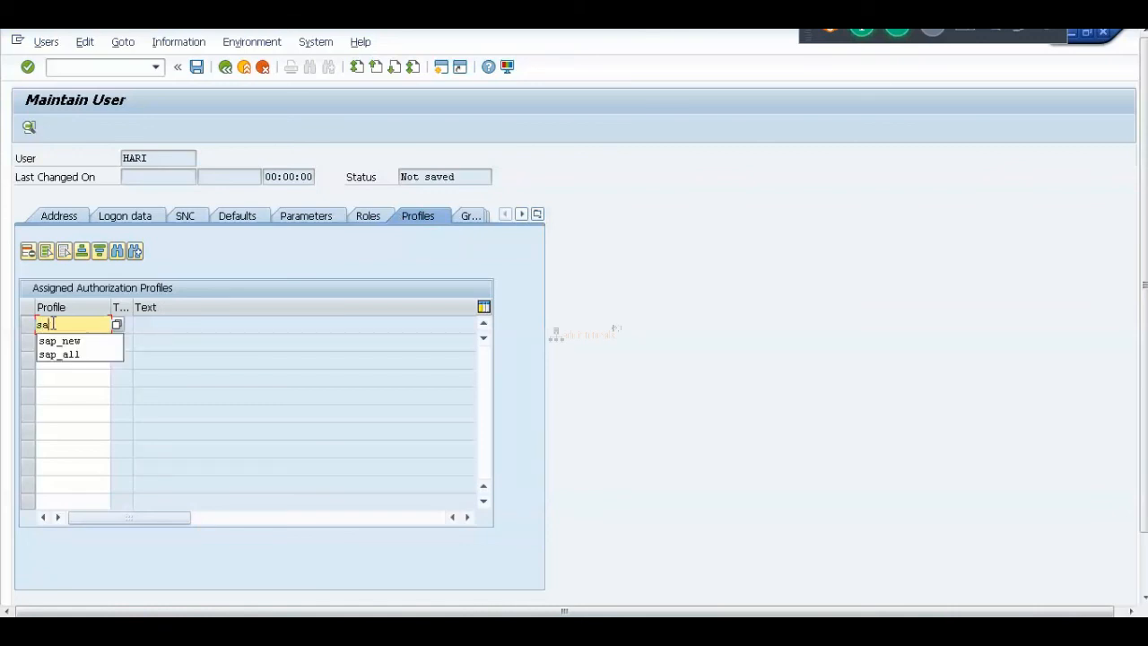
type("p_all")
key("Return")
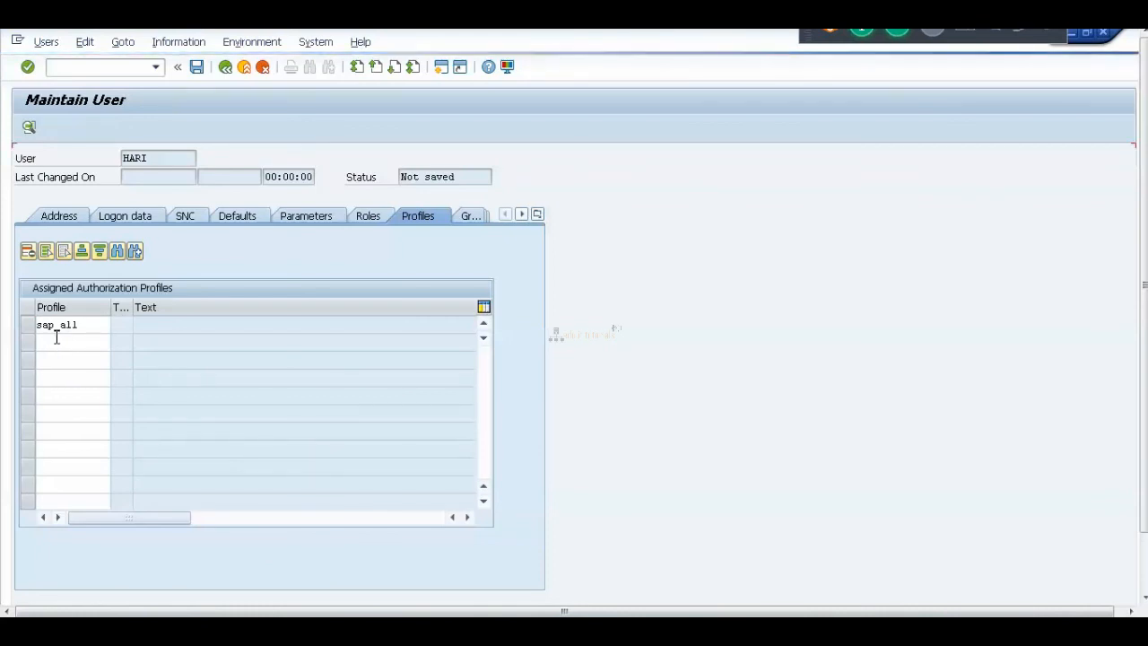
left_click(54, 342)
type("sap_new")
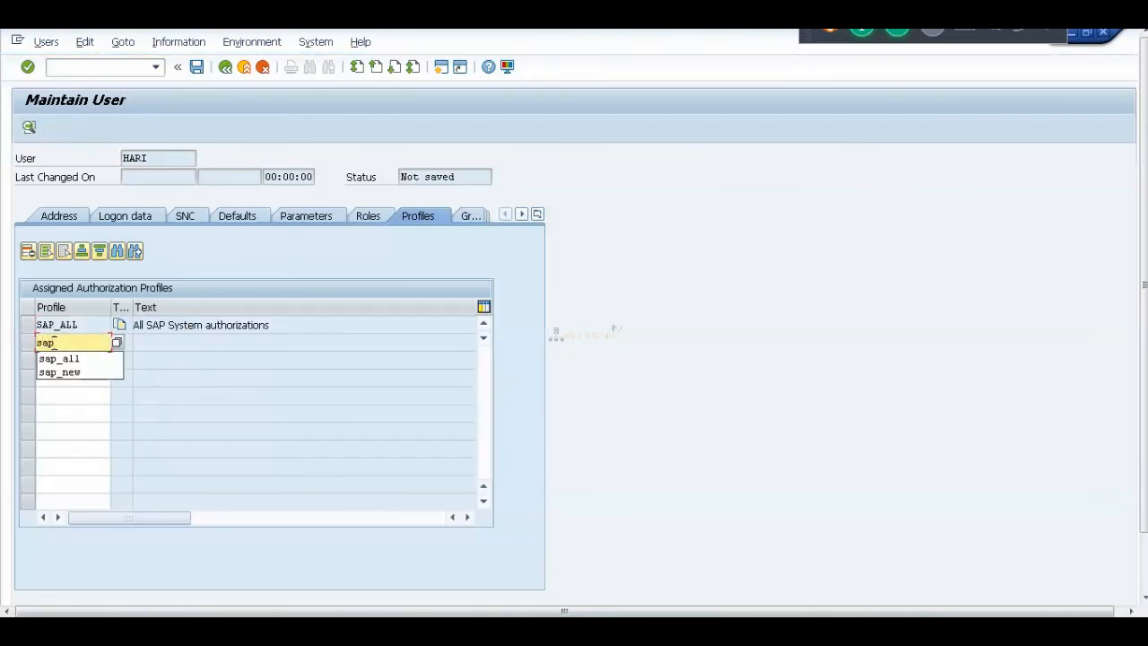
key("Return")
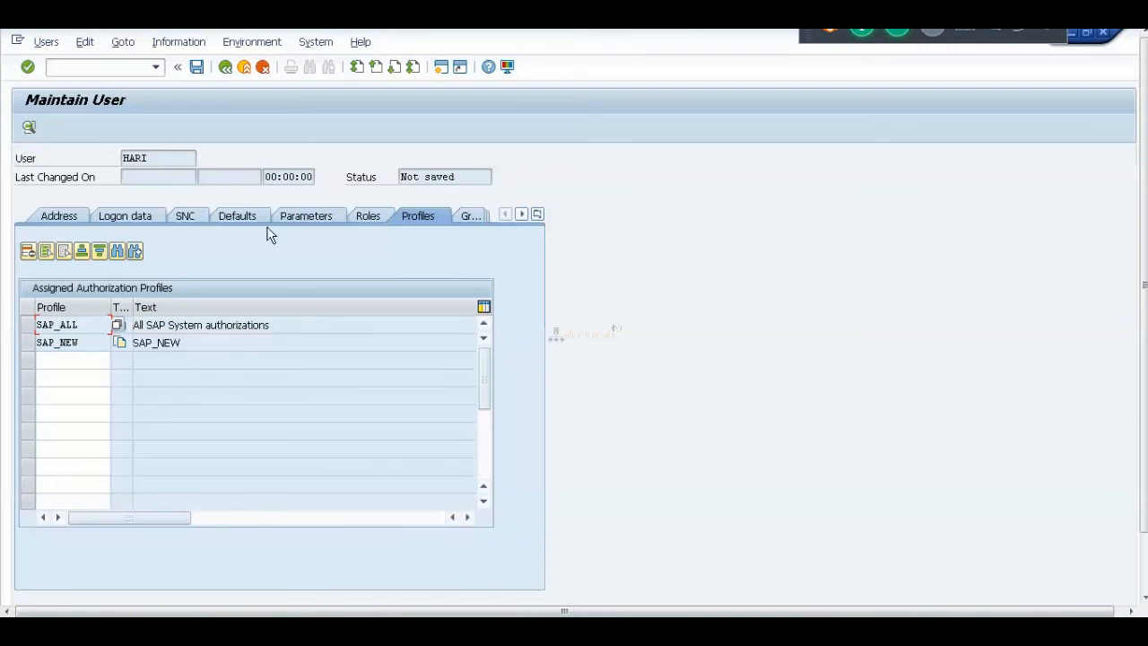
left_click(196, 68)
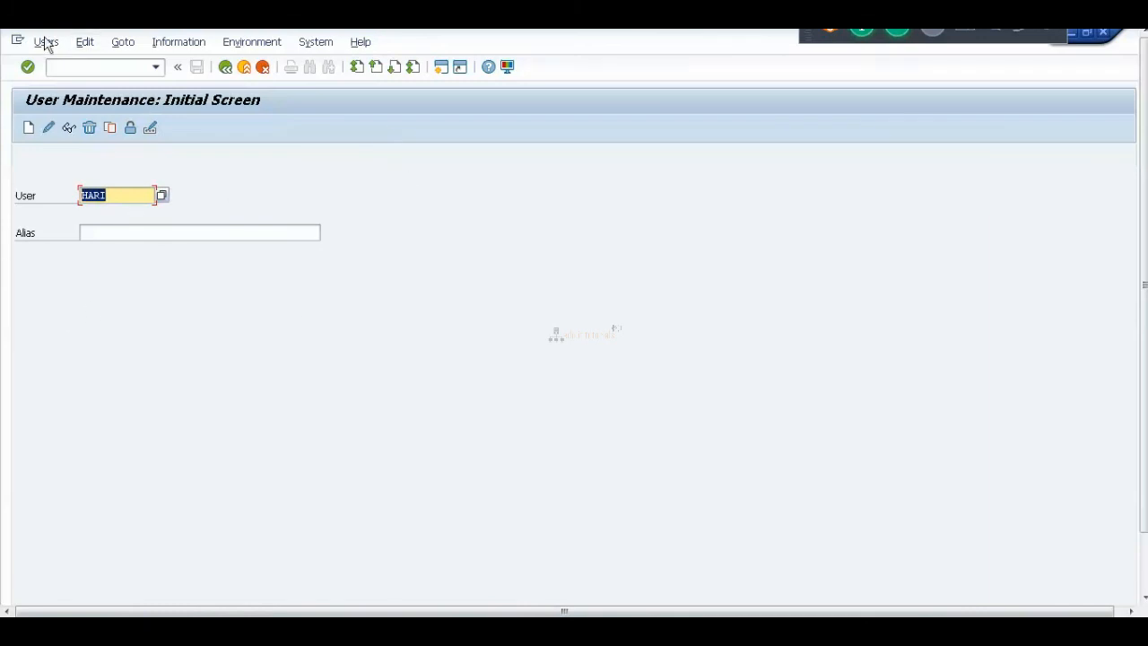
left_click(49, 130)
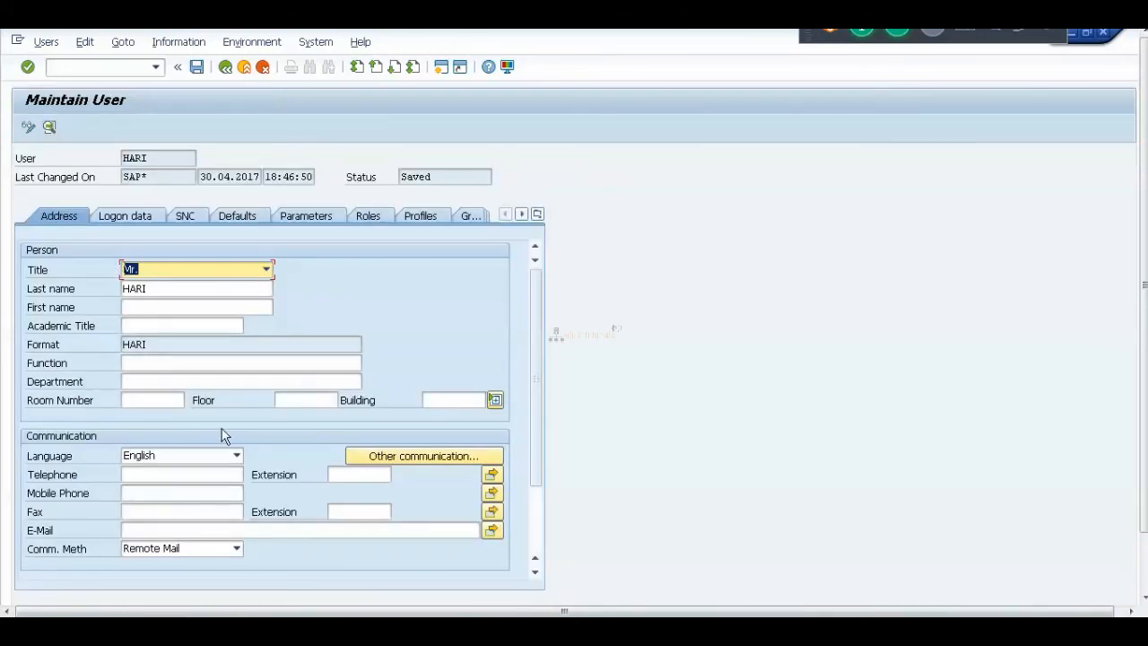
Display user HARI and browse its logon data, SNC, defaults, parameters and roles.
left_click(225, 67)
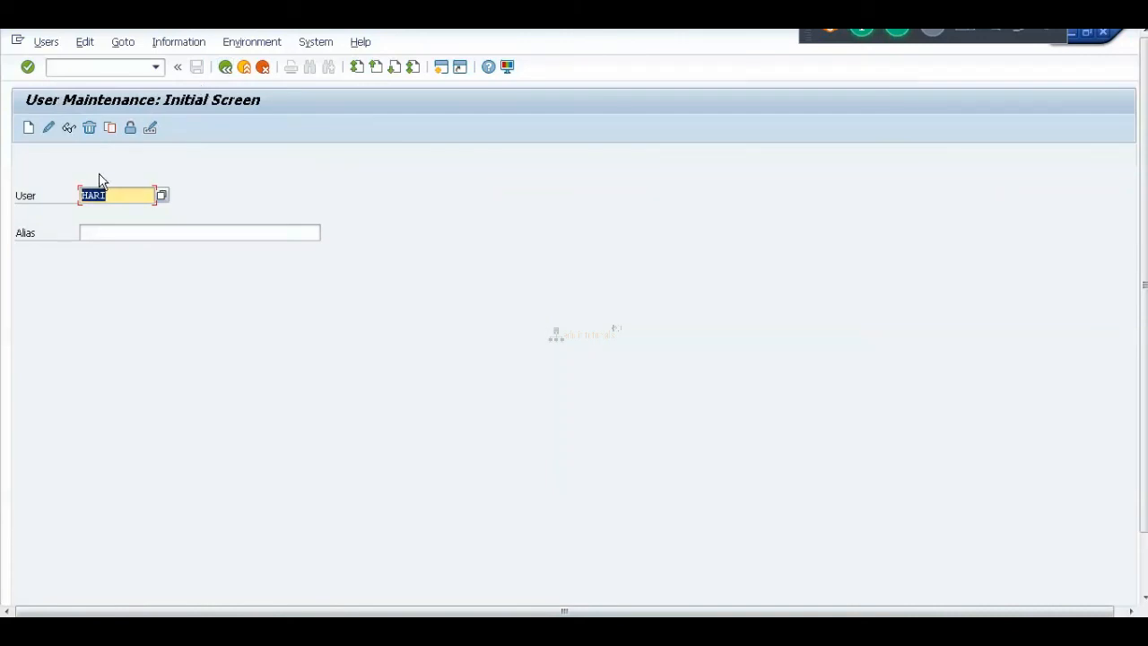
left_click(70, 127)
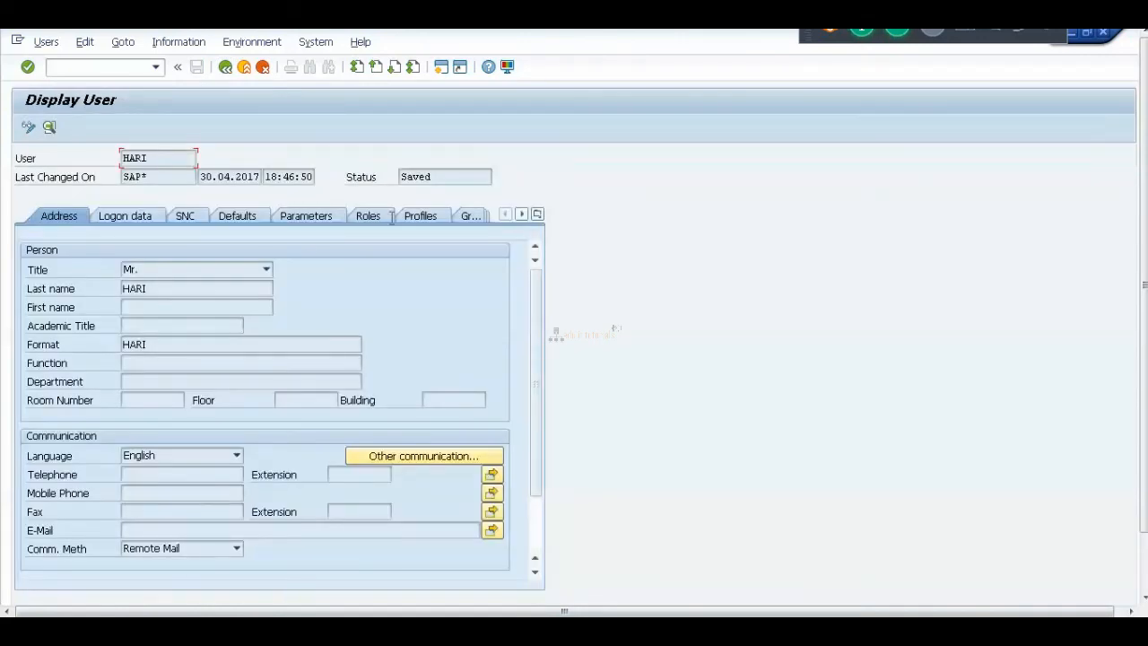
left_click(135, 216)
left_click(184, 216)
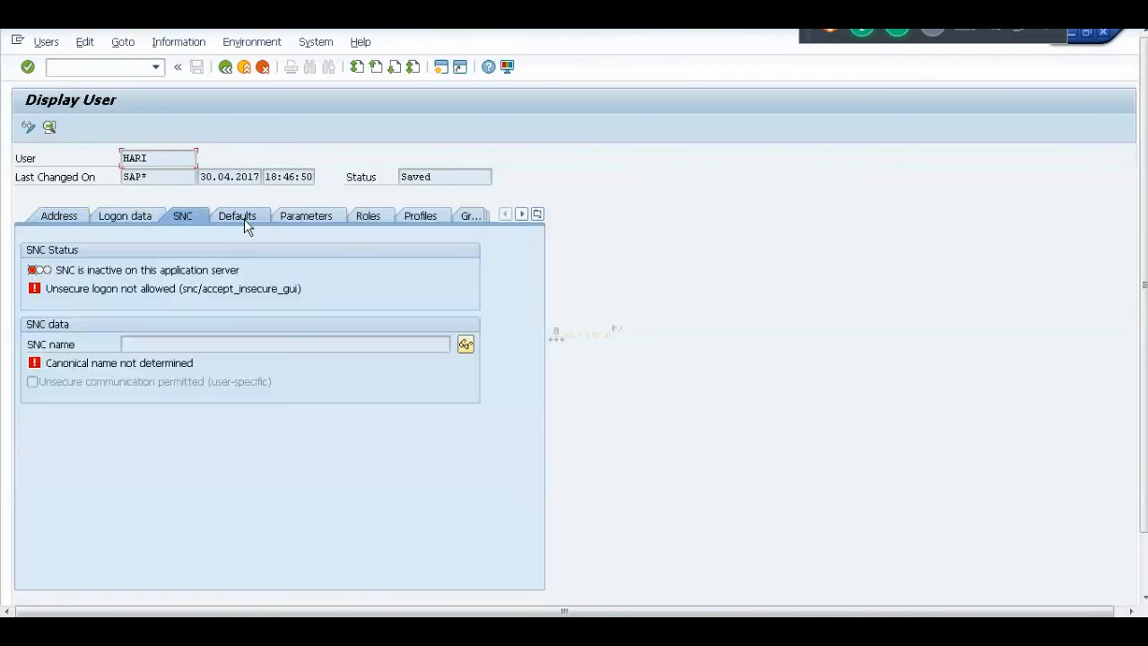
left_click(238, 216)
left_click(306, 218)
left_click(368, 217)
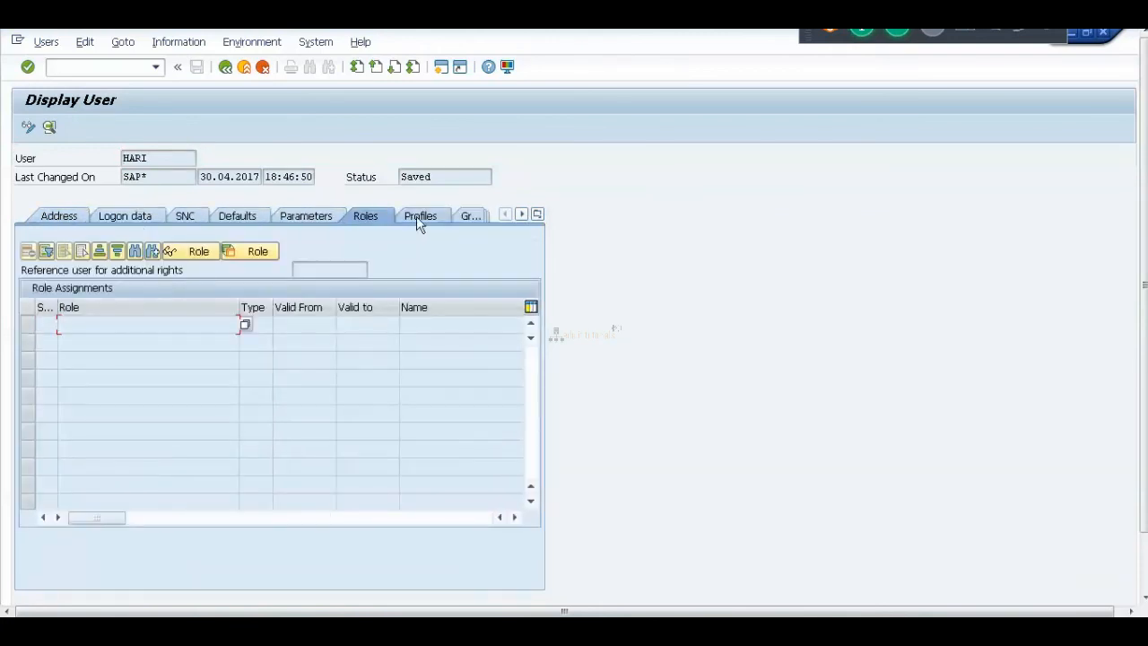
Check the Profiles list showing SAP_ALL and SAP_NEW, inspect SAP_NEW, then go back.
left_click(427, 218)
left_click(61, 359)
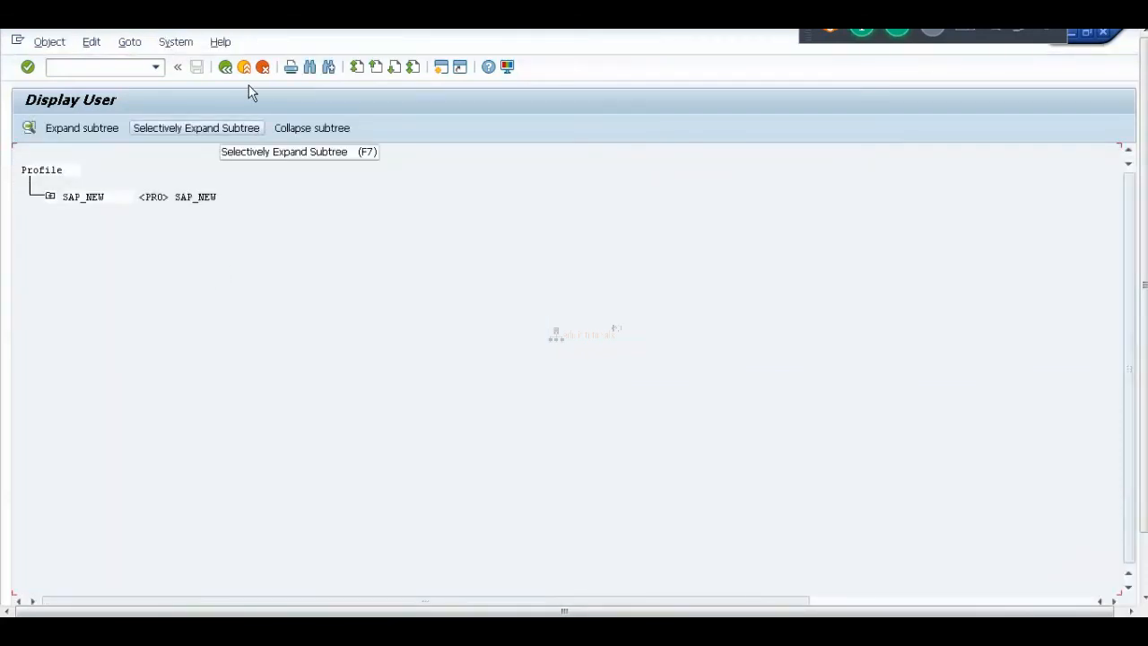
left_click(226, 69)
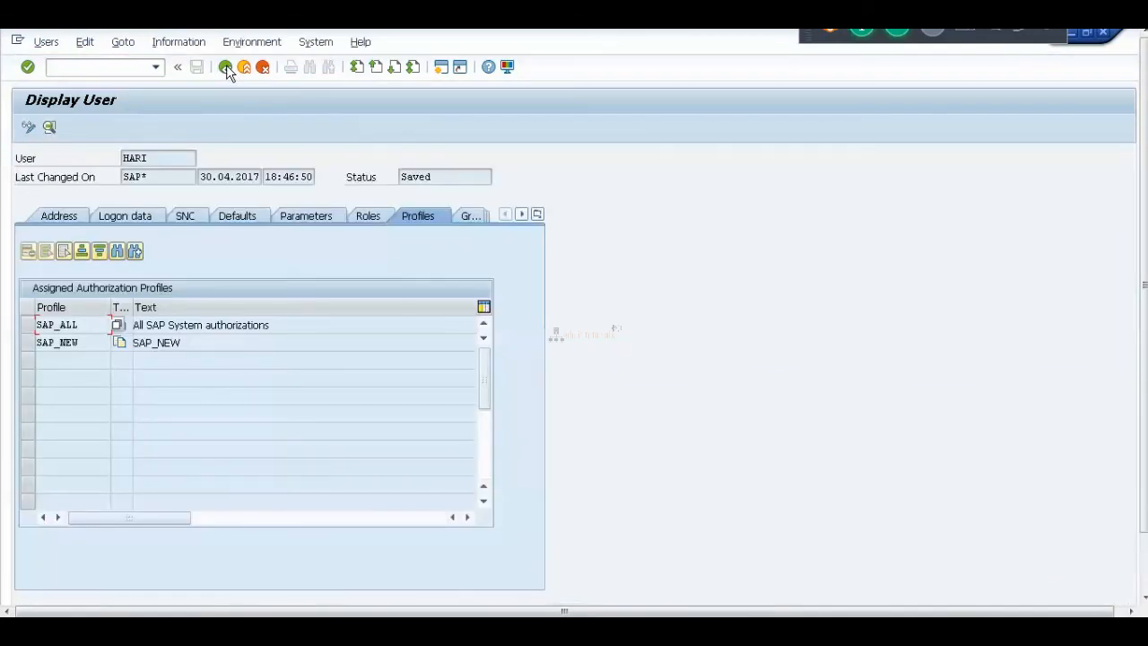
left_click(227, 68)
Rerun su01 from the command history and display user HARI again.
left_click(226, 68)
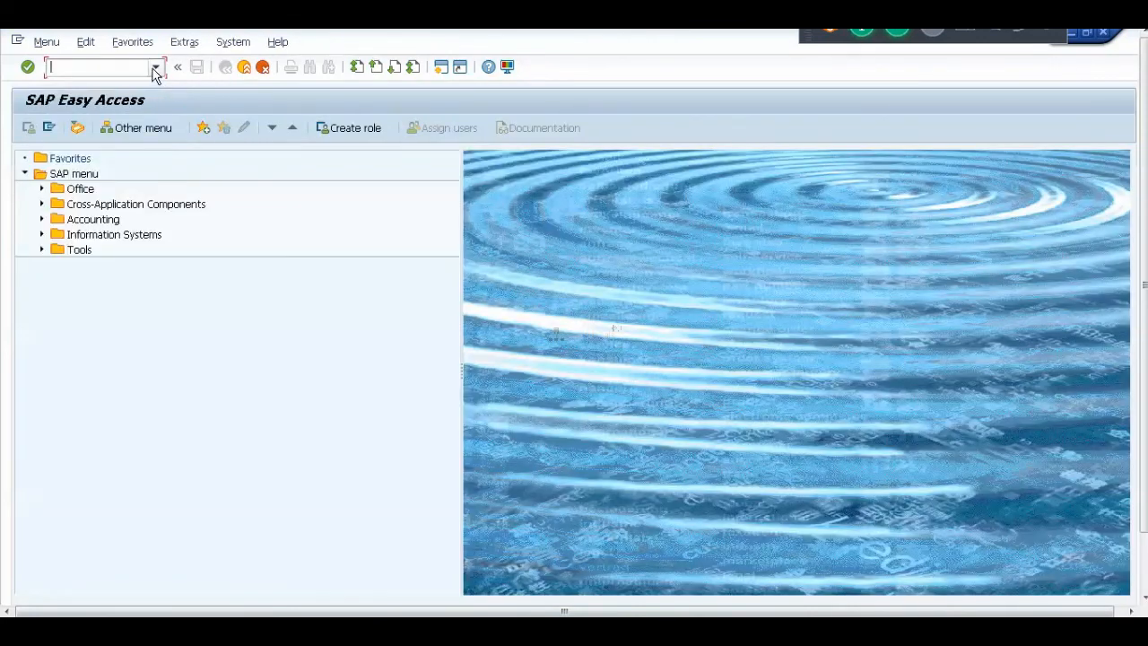
left_click(154, 68)
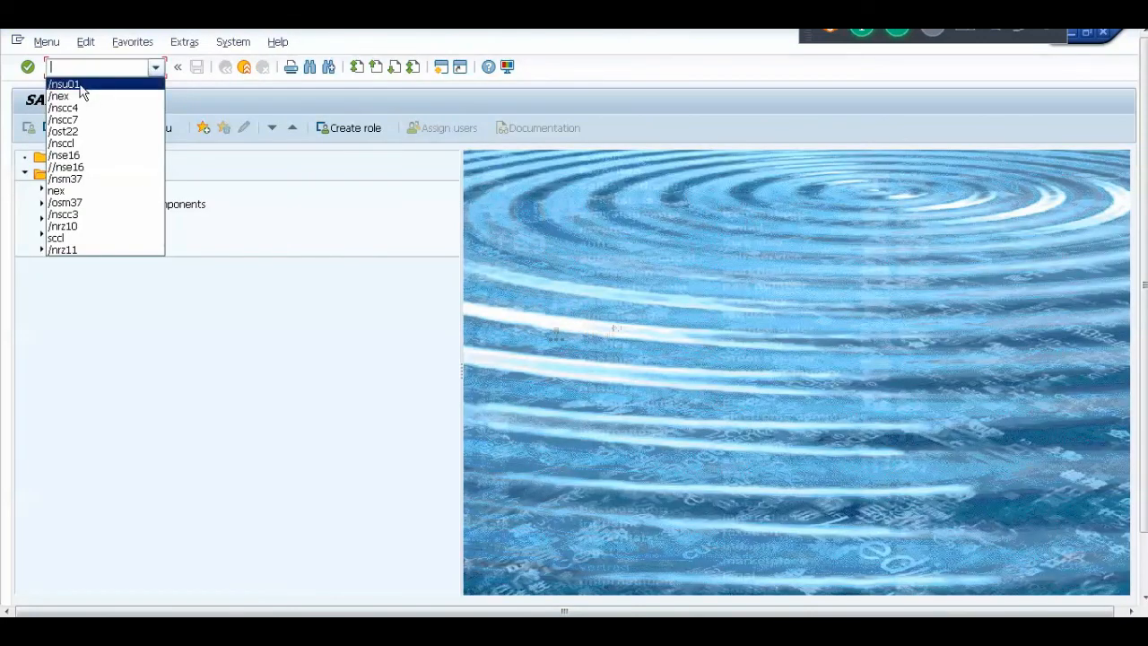
left_click(94, 81)
left_click(28, 69)
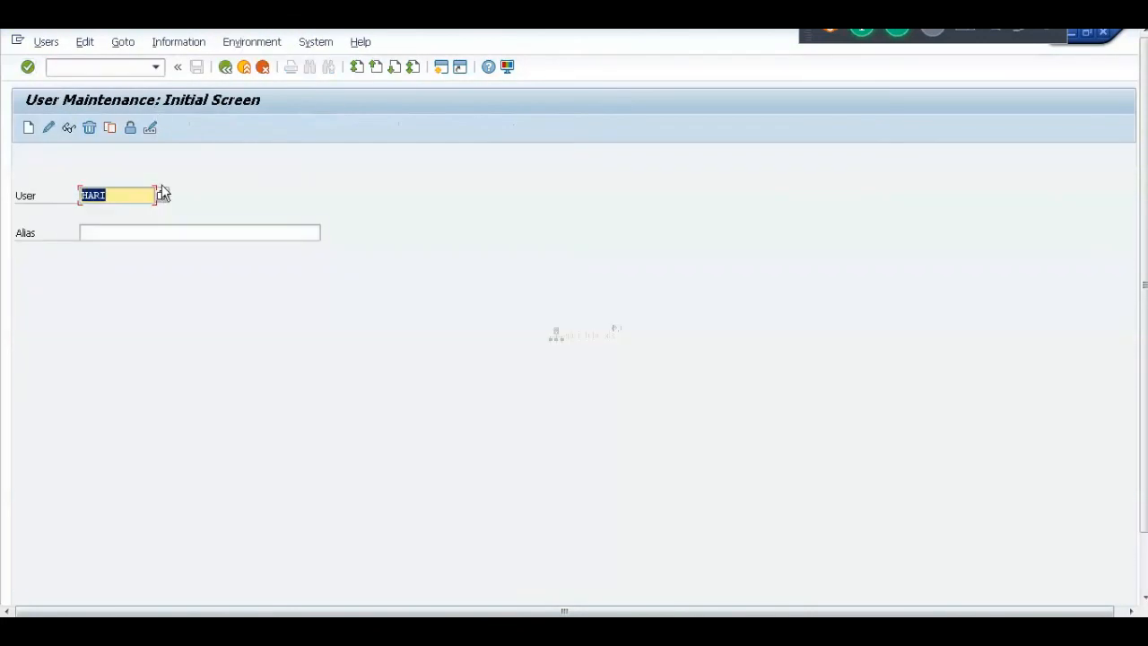
left_click(70, 130)
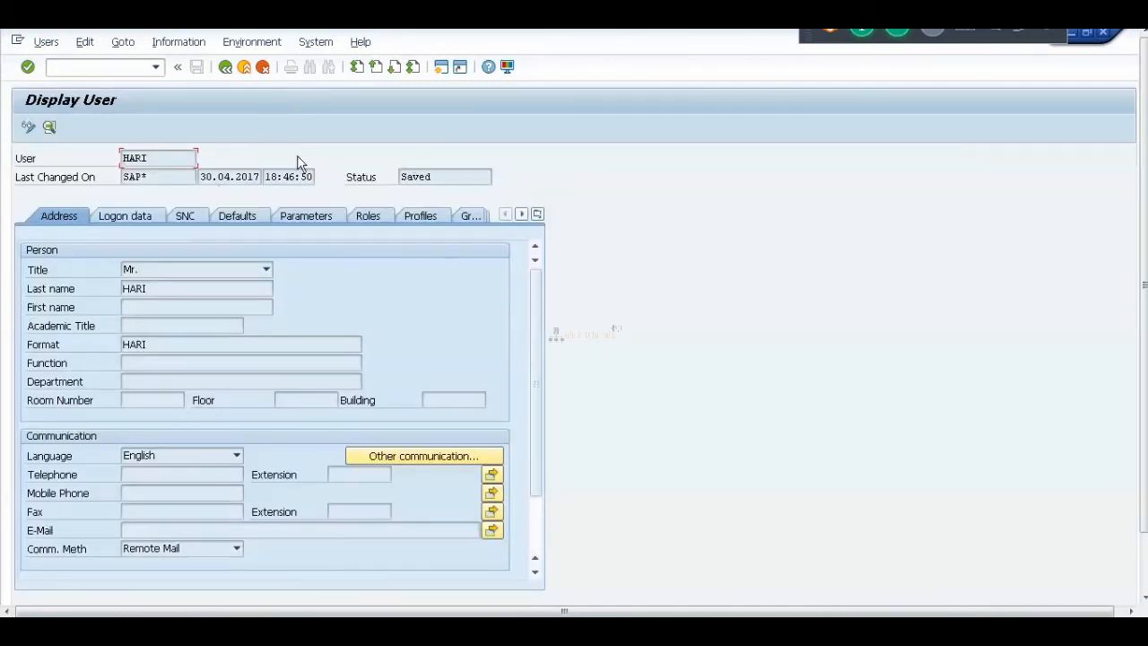
left_click(225, 68)
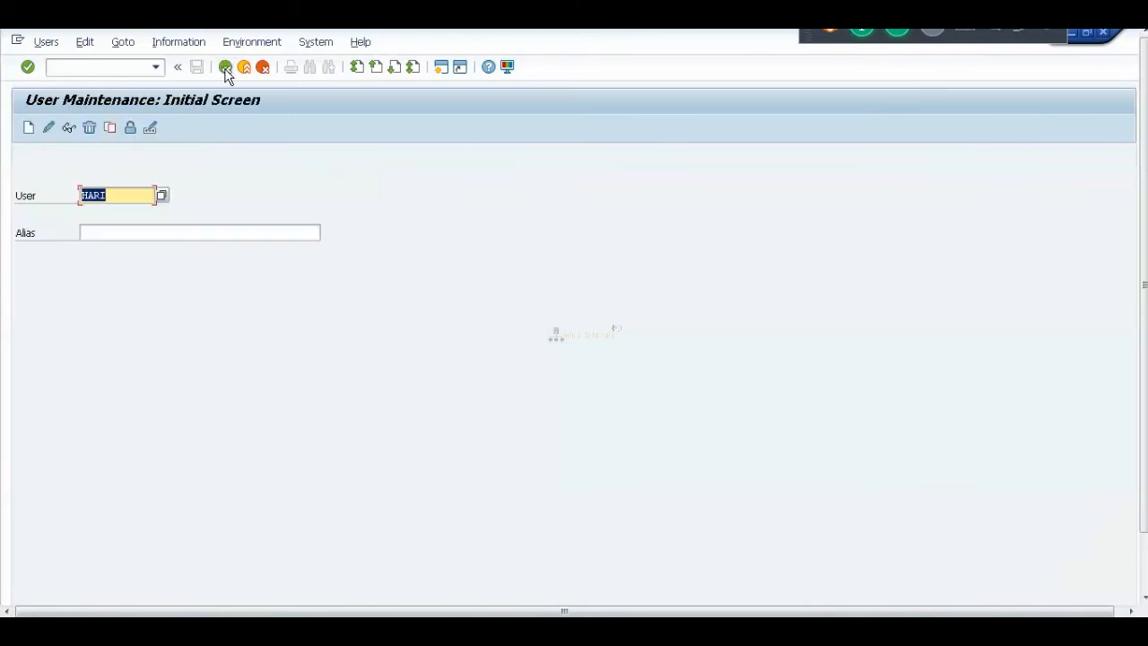
Copy the existing user, including its address data, to a new user ID entered in the To field.
left_click(111, 129)
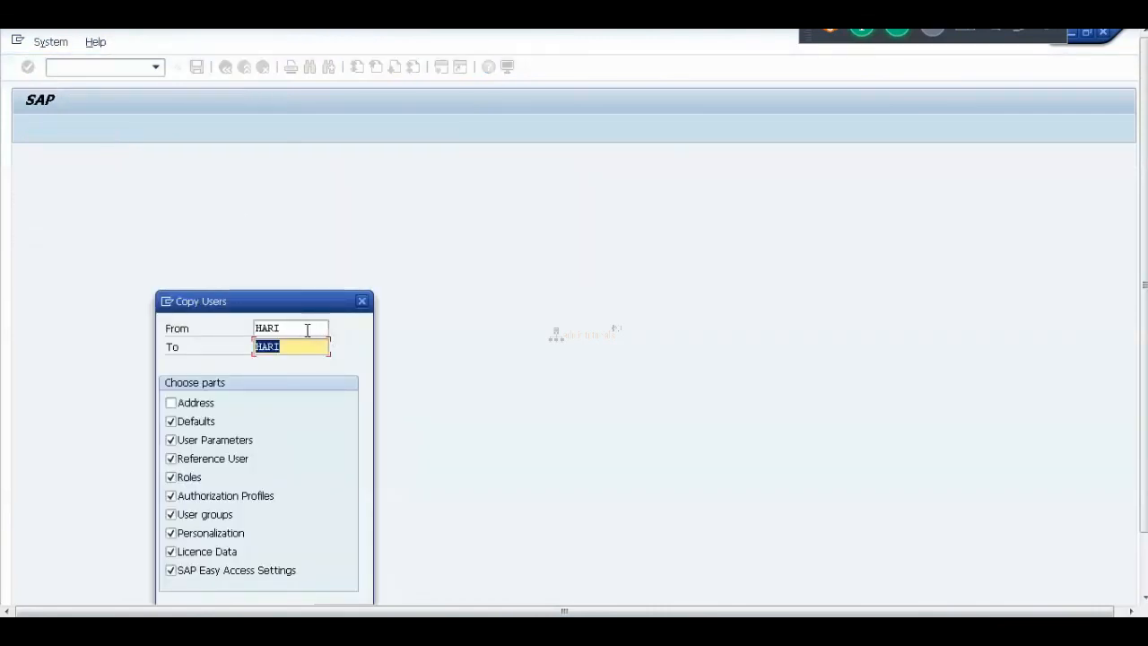
left_click(301, 329)
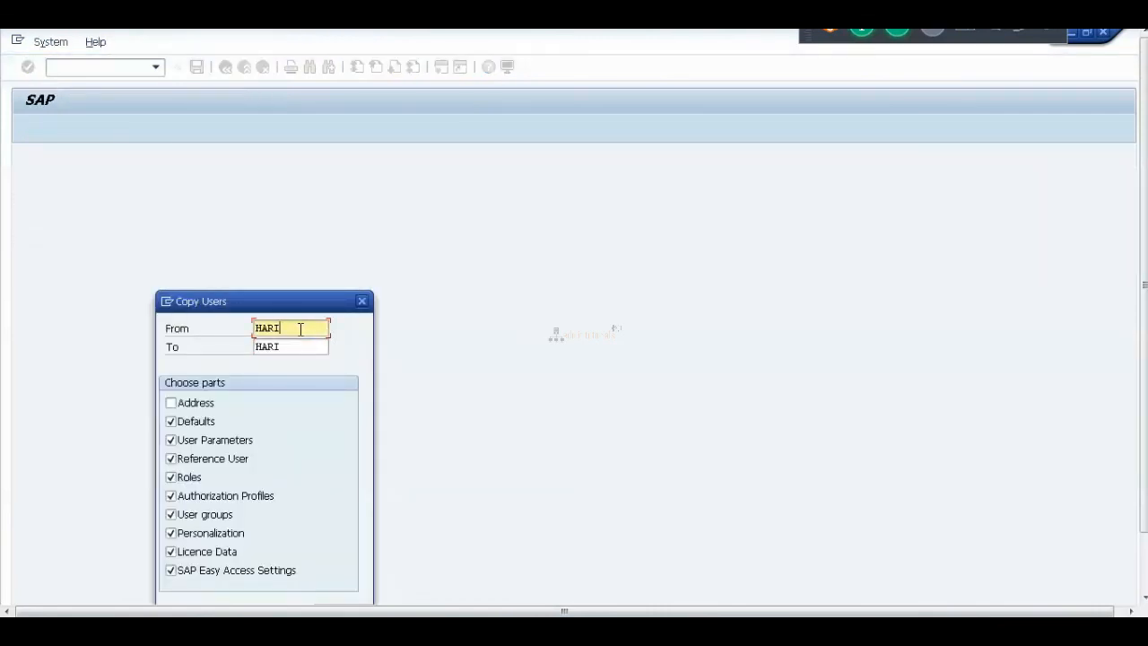
key("Tab")
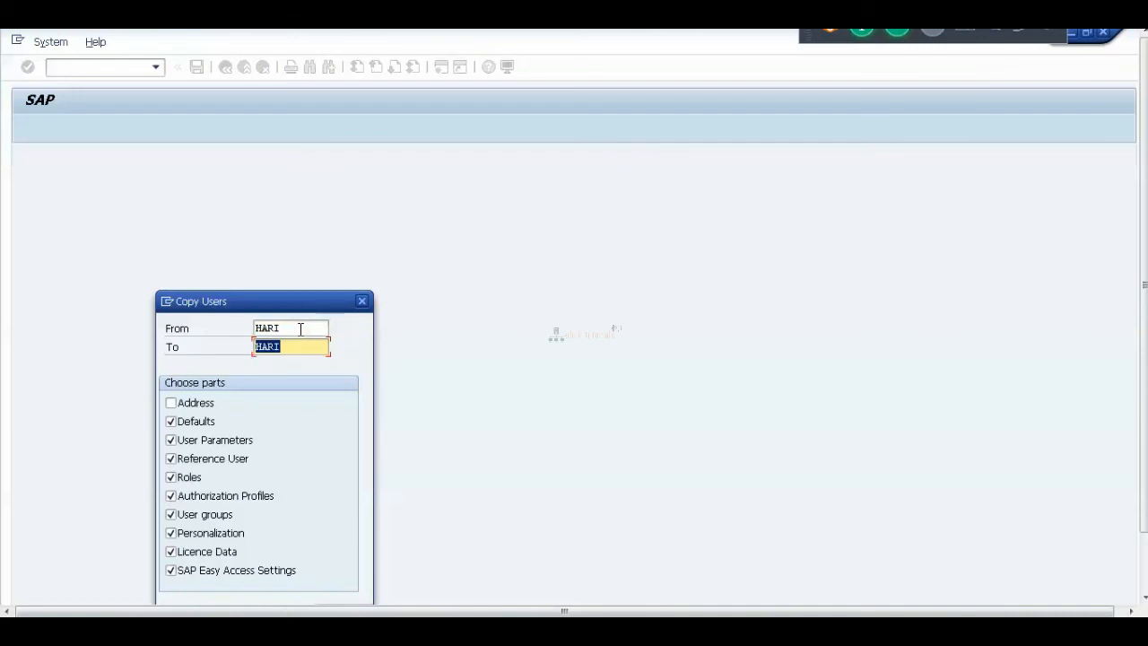
type("Mujahid")
left_click(171, 404)
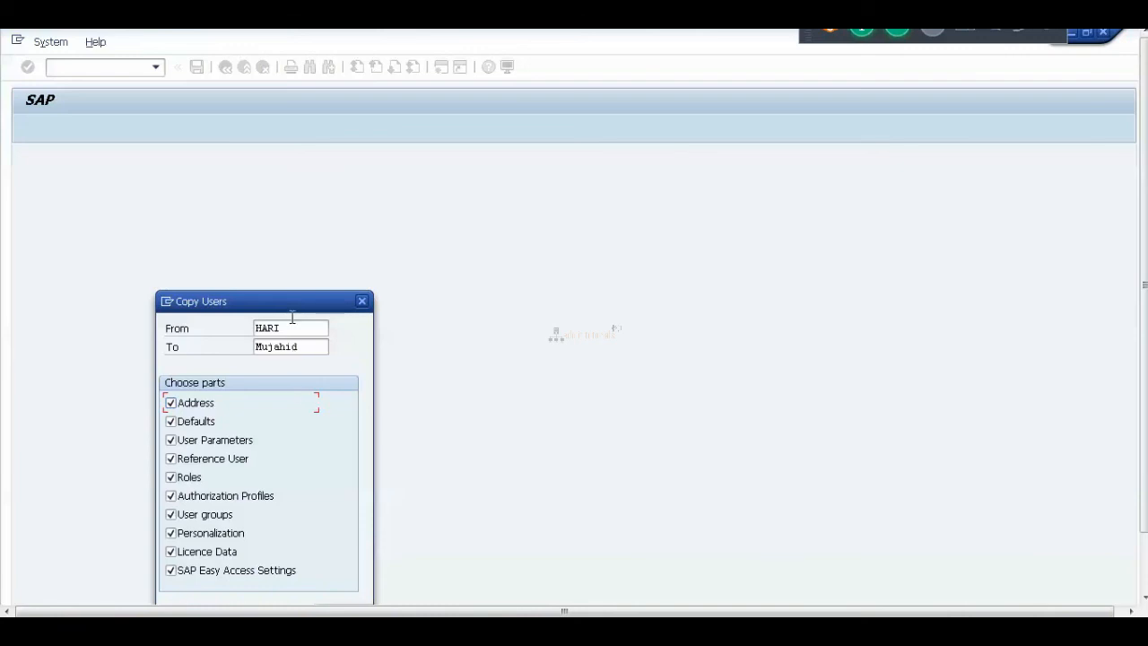
left_click_drag(288, 308, 362, 216)
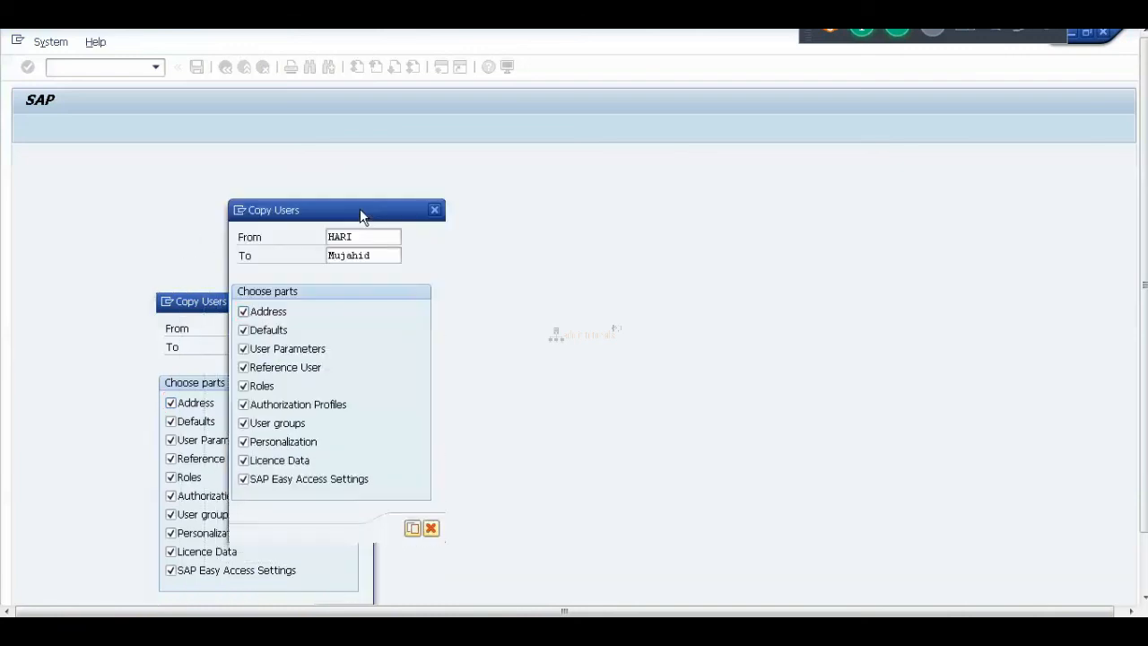
left_click(412, 530)
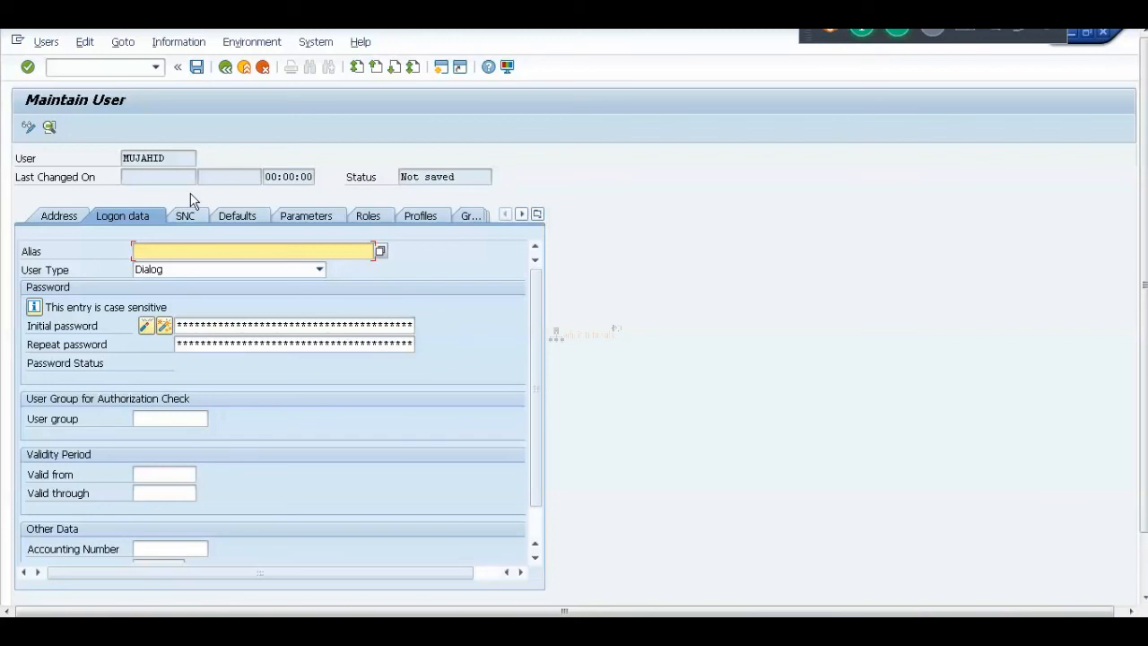
Enter the initial password twice, replace the copied last name with the new user's name, and save.
left_click(184, 326)
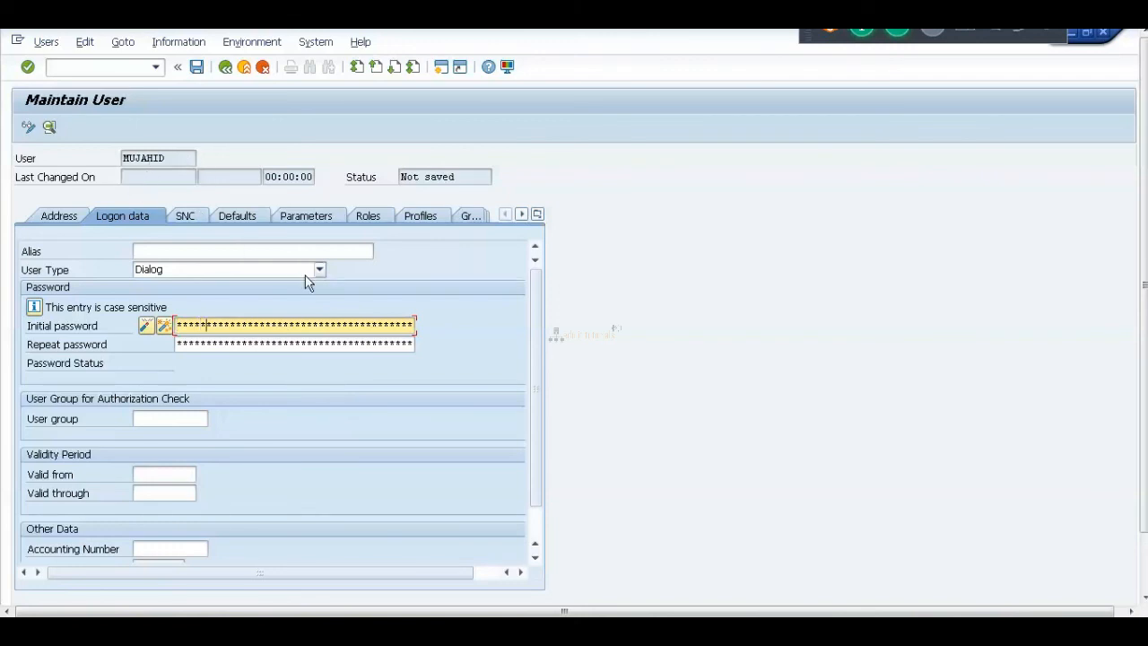
key("Tab")
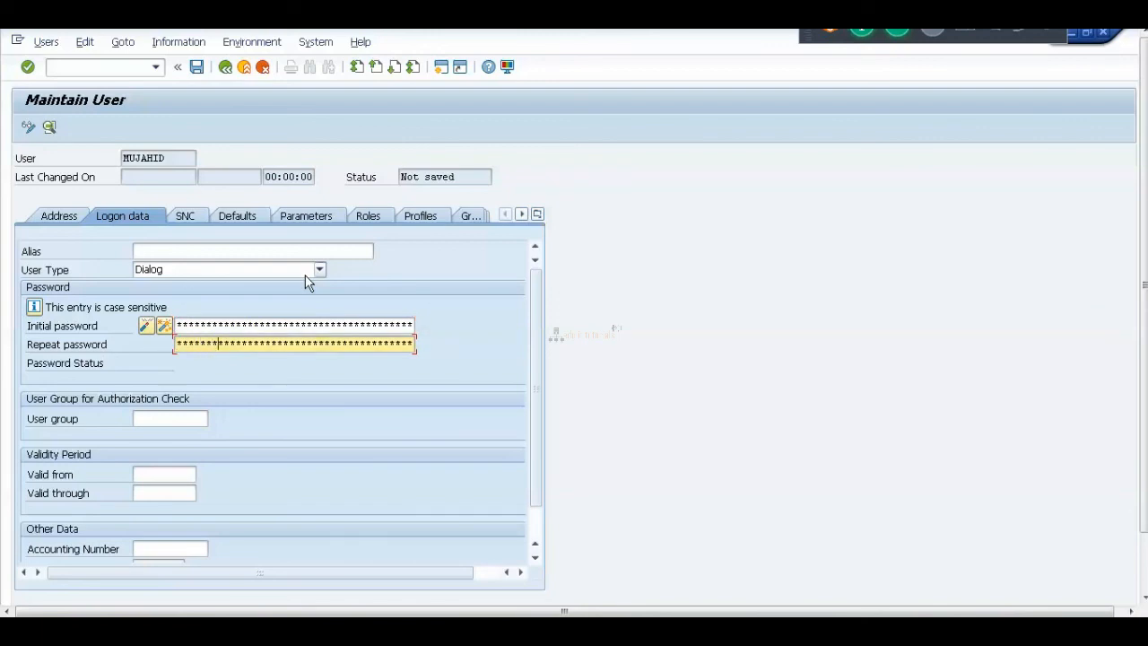
left_click(58, 218)
left_click(180, 292)
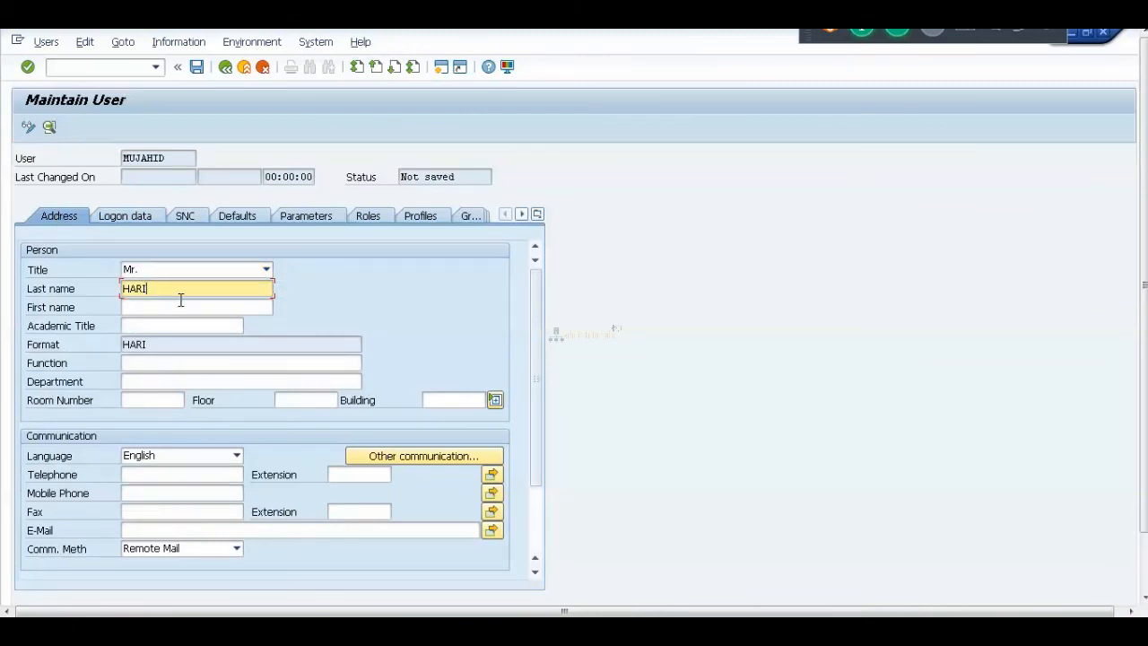
key("BackSpace")
key("BackSpace")
key("BackSpace")
key("BackSpace")
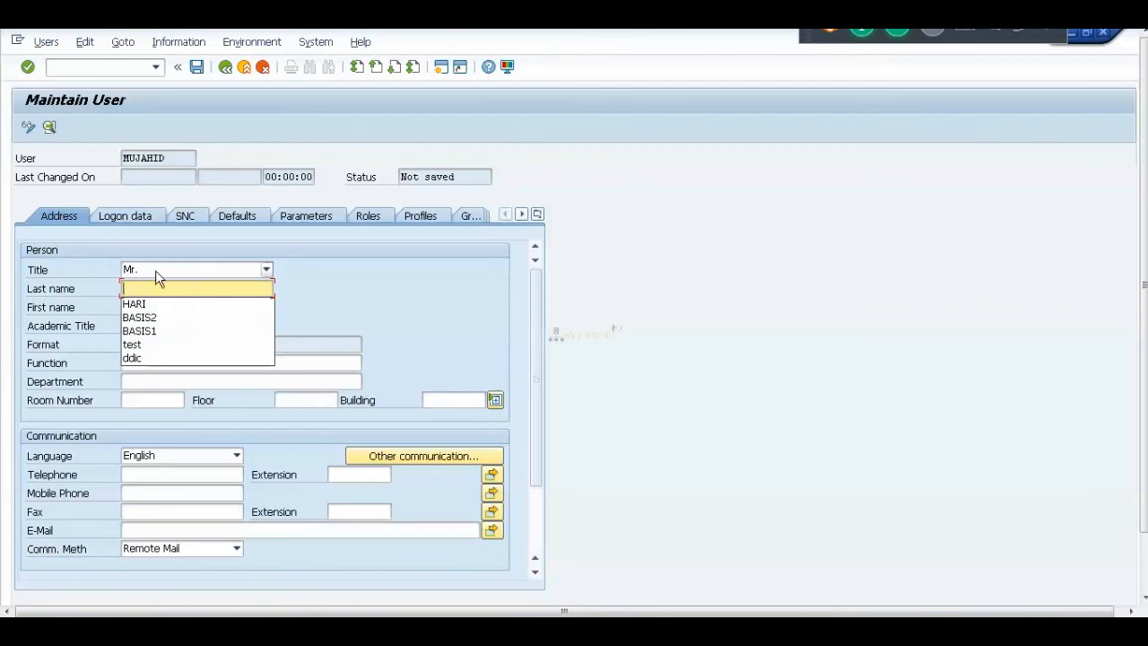
type("Mujahid")
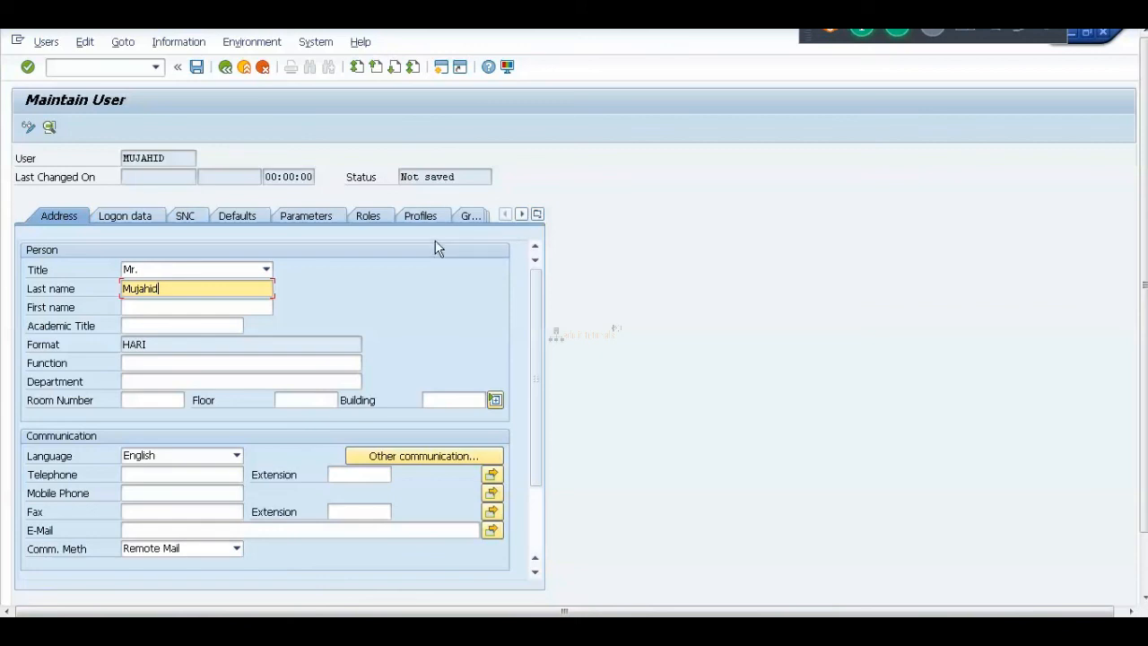
left_click(197, 67)
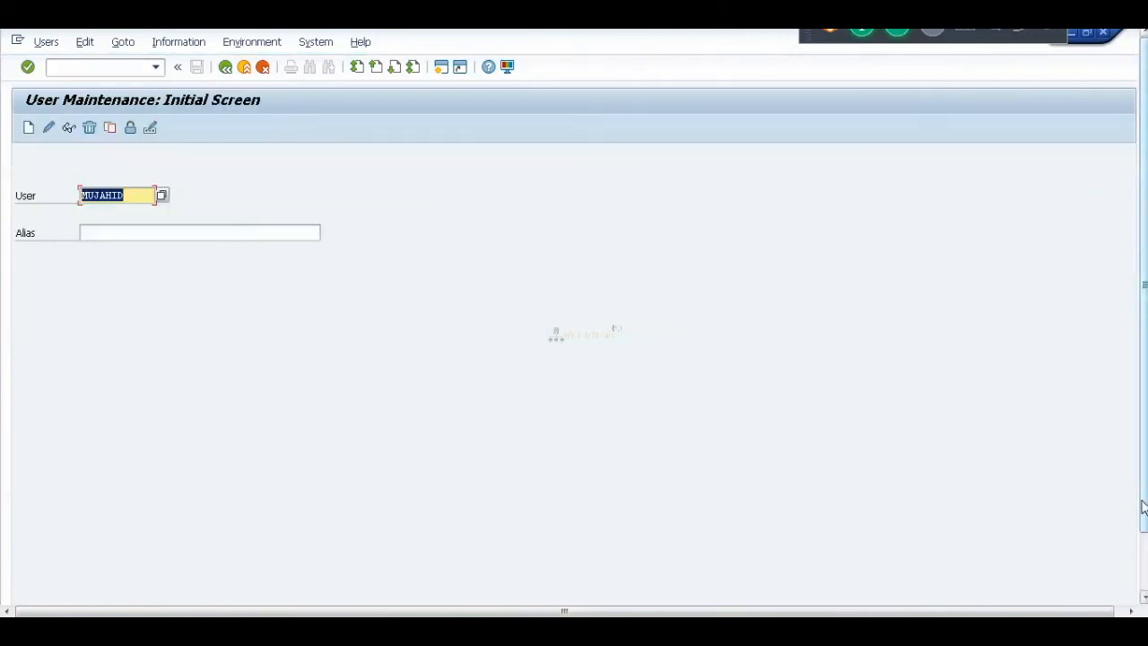
left_click(1144, 562)
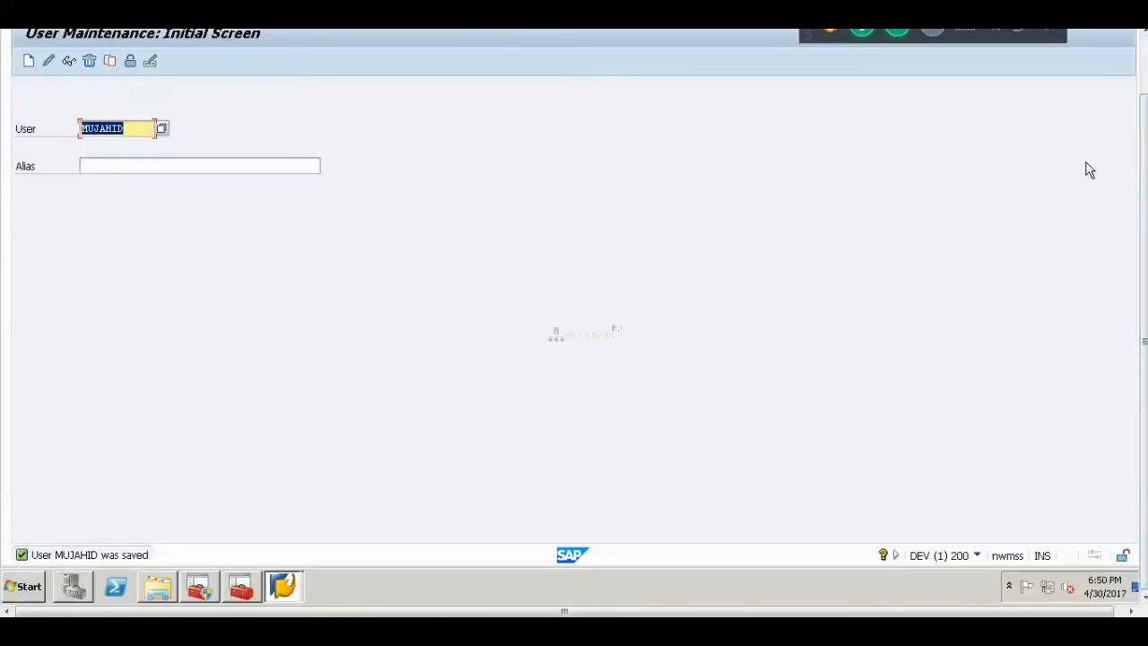
left_click(1143, 87)
left_click_drag(1146, 342, 1146, 284)
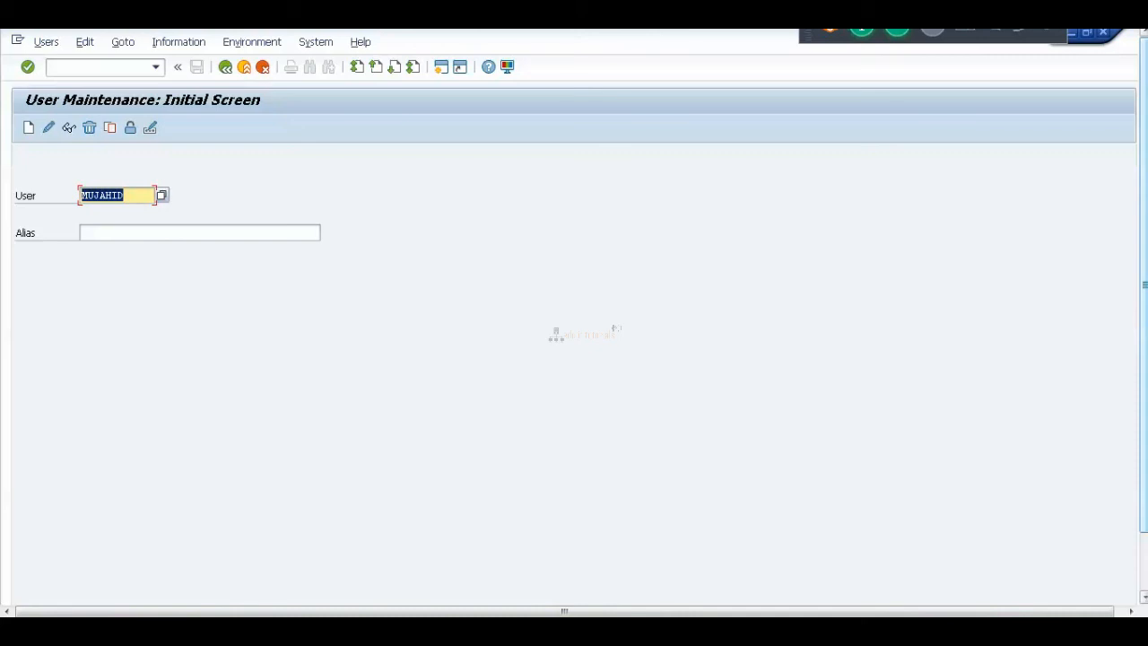
left_click_drag(1145, 136, 1145, 235)
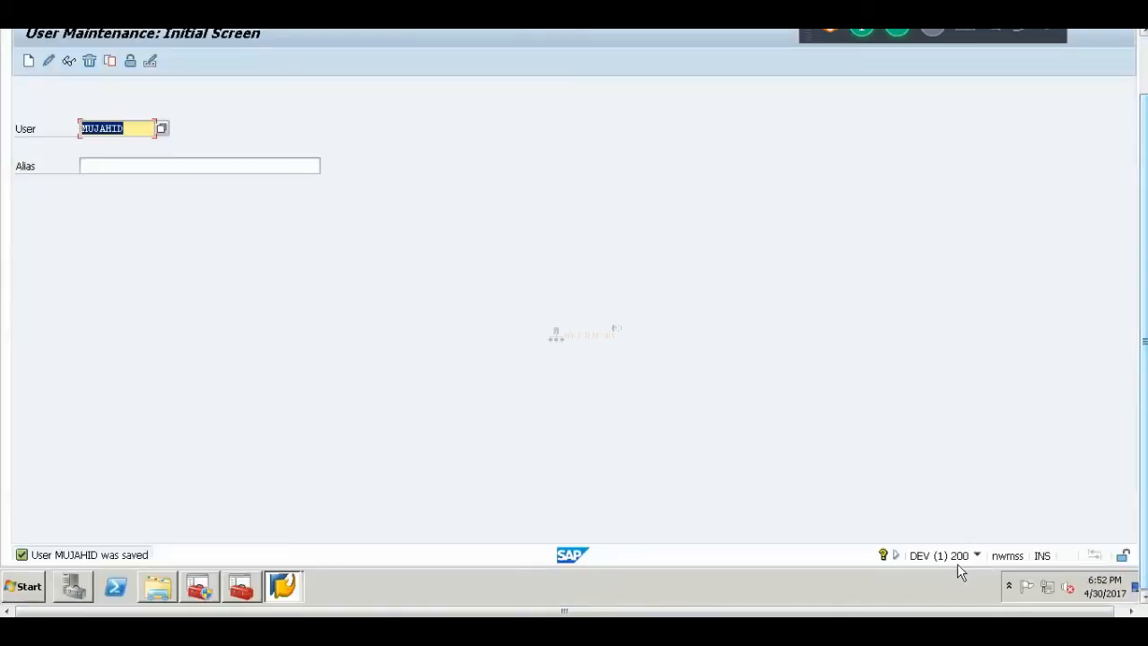
left_click_drag(1145, 341, 1145, 279)
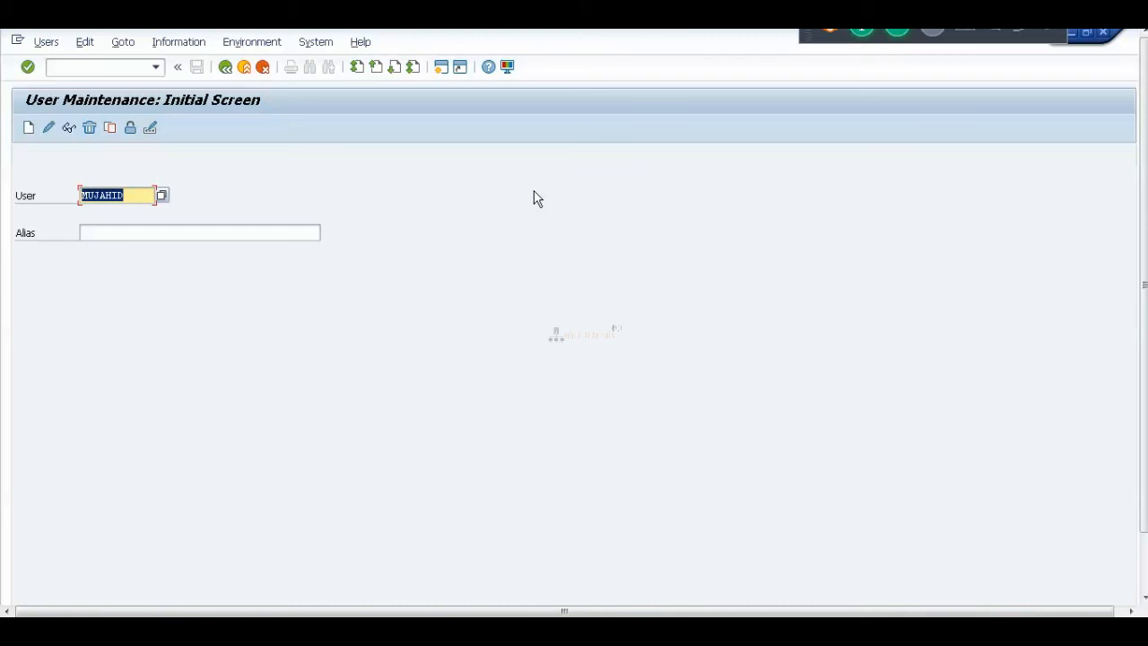
left_click(1052, 34)
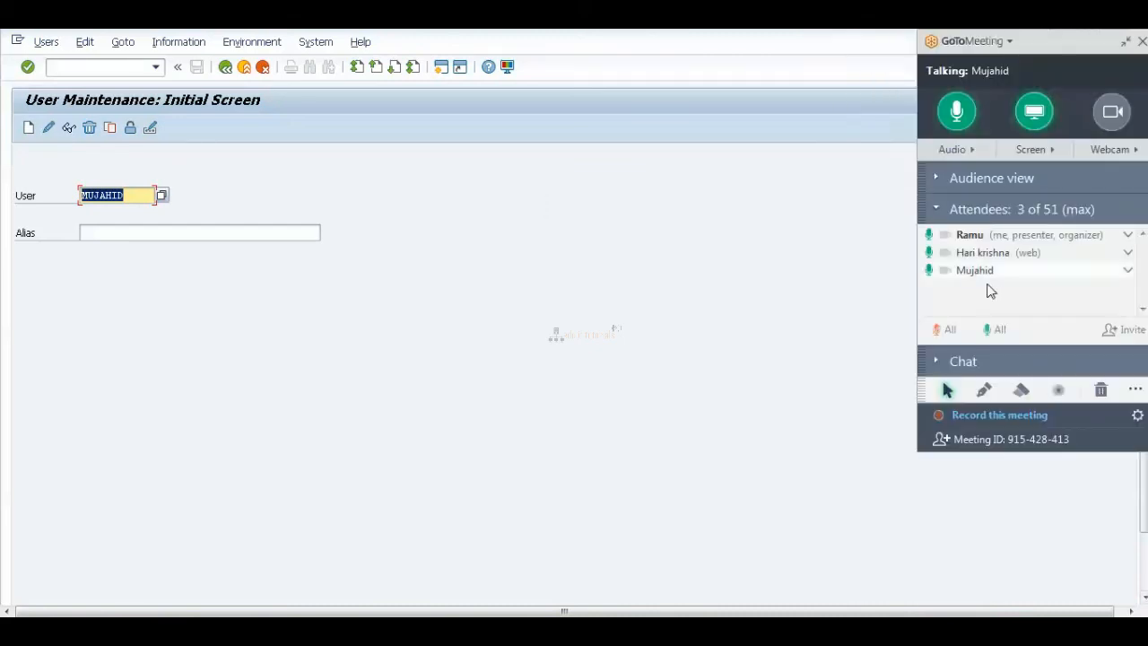